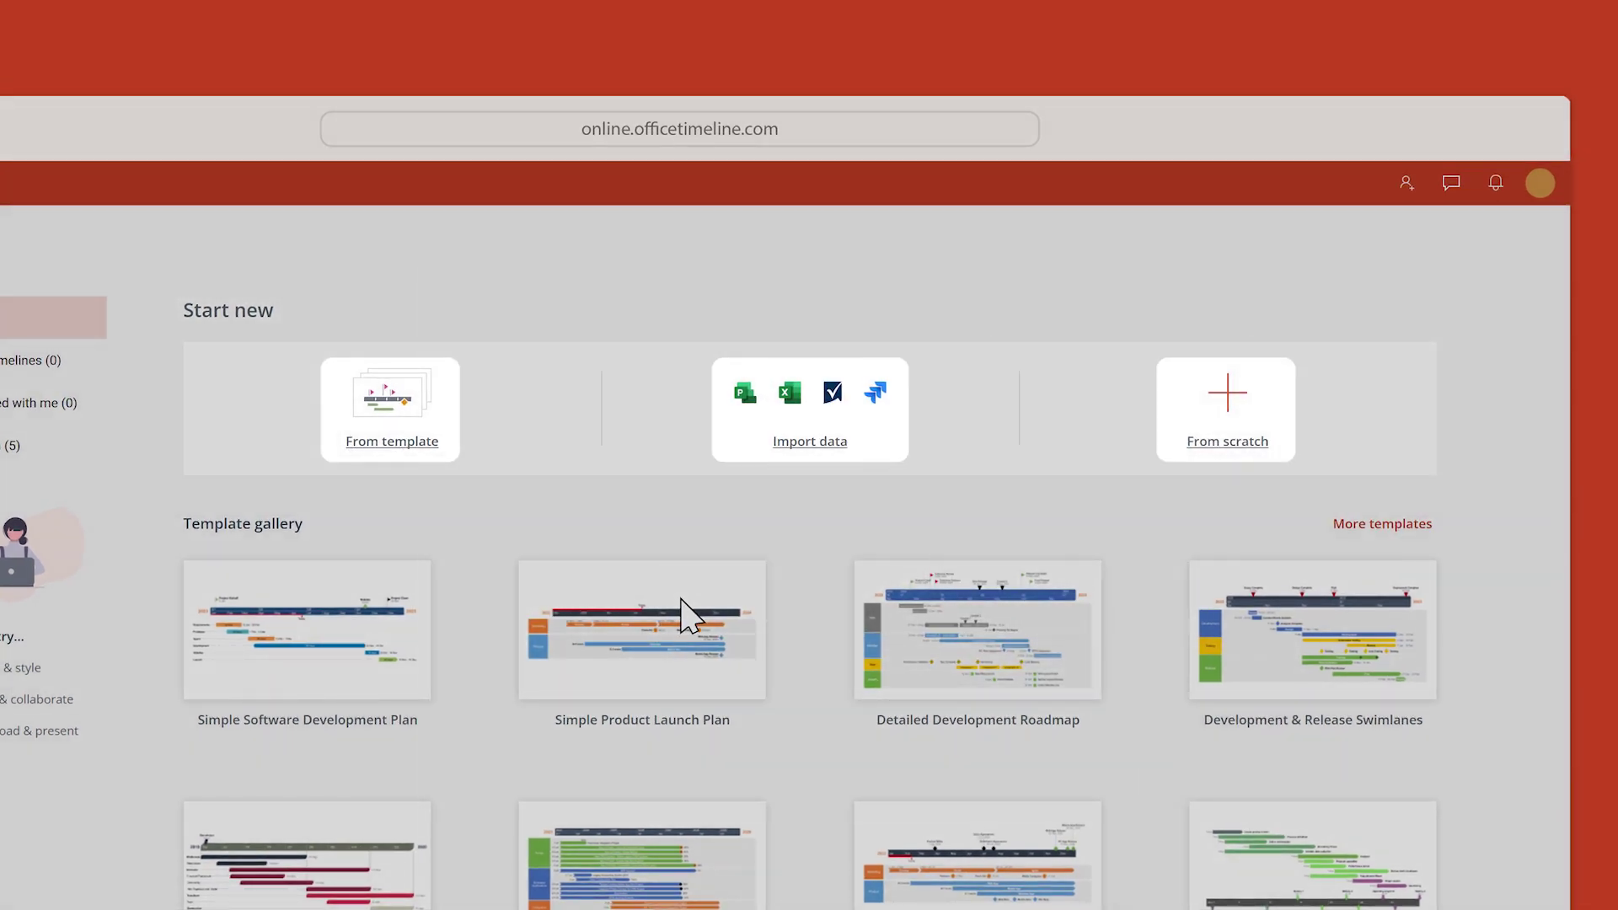
Close the Import data dialog and bring up the All Templates gallery instead
click(823, 460)
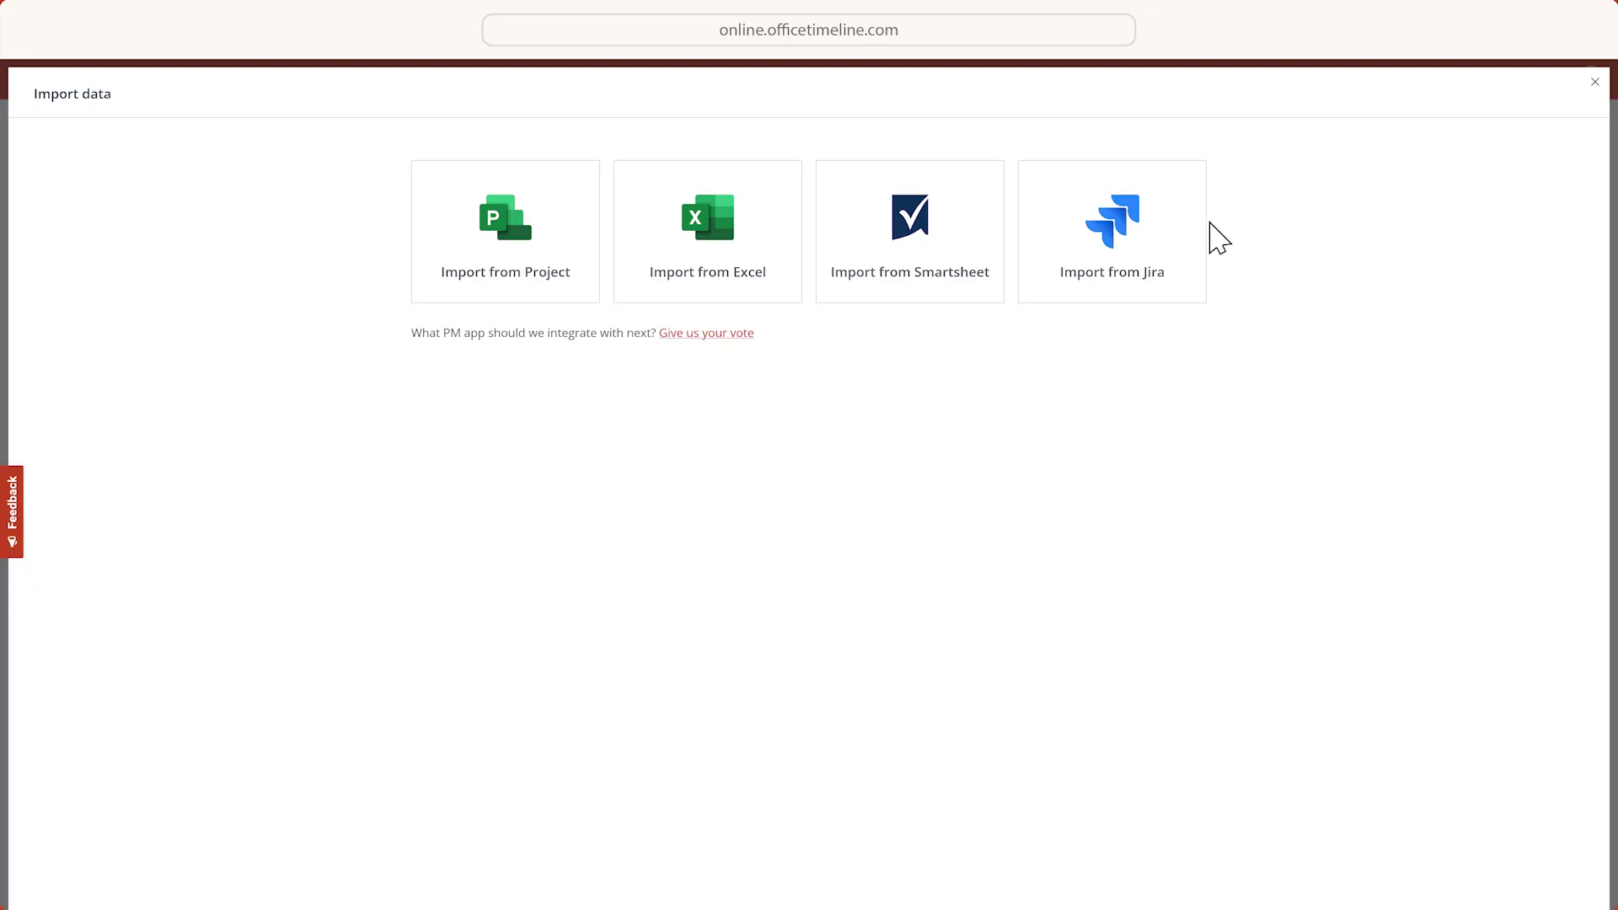
click(1596, 83)
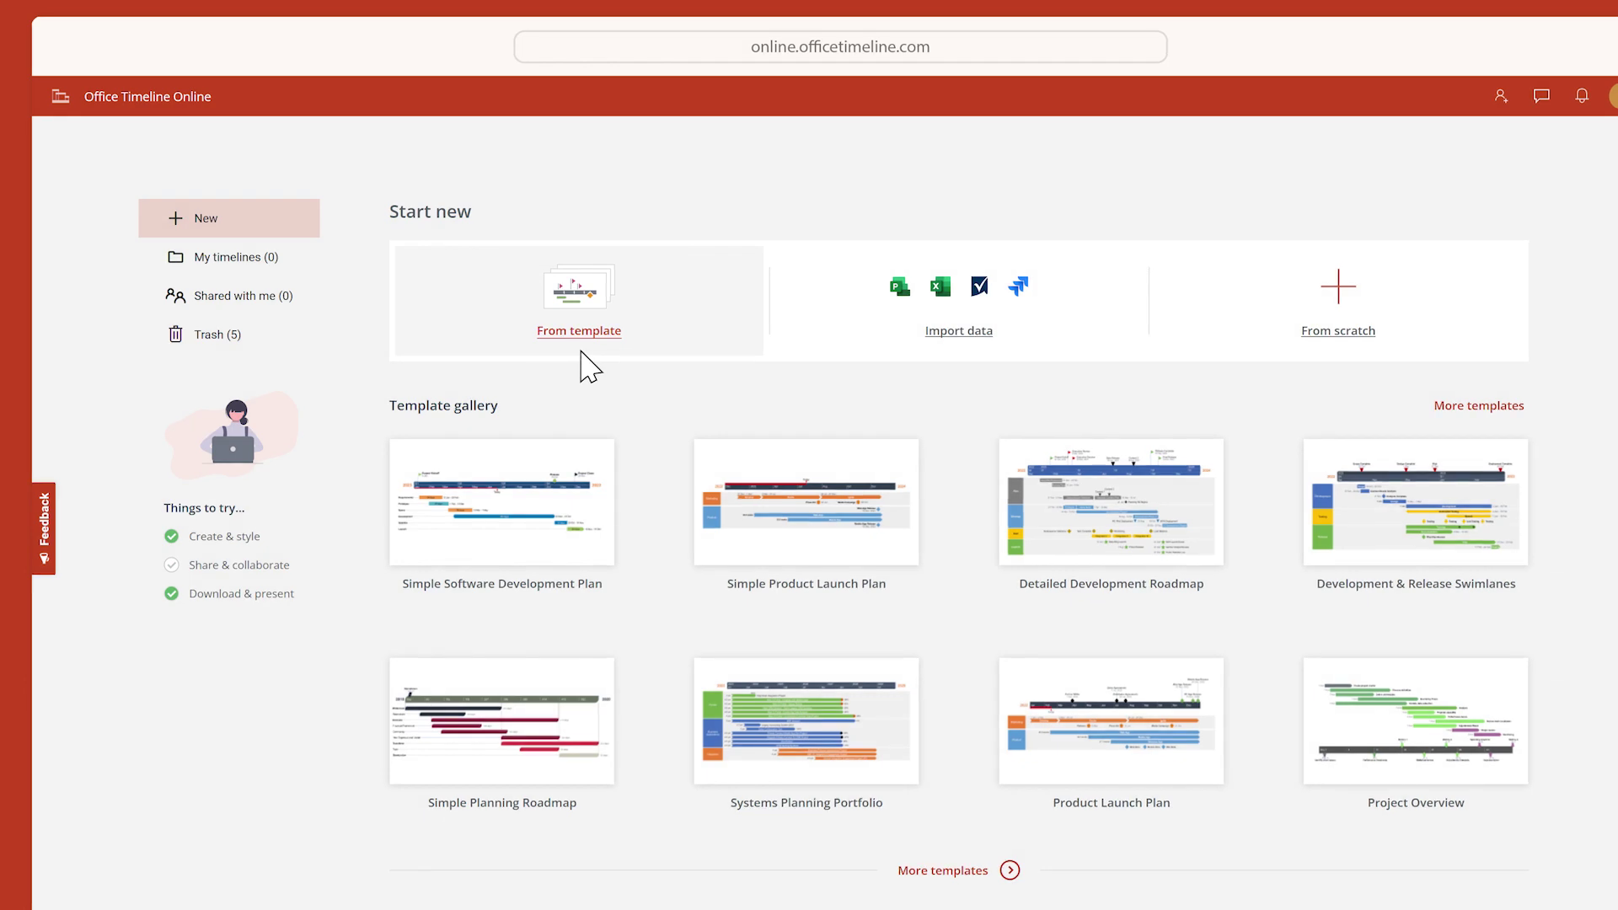
click(581, 333)
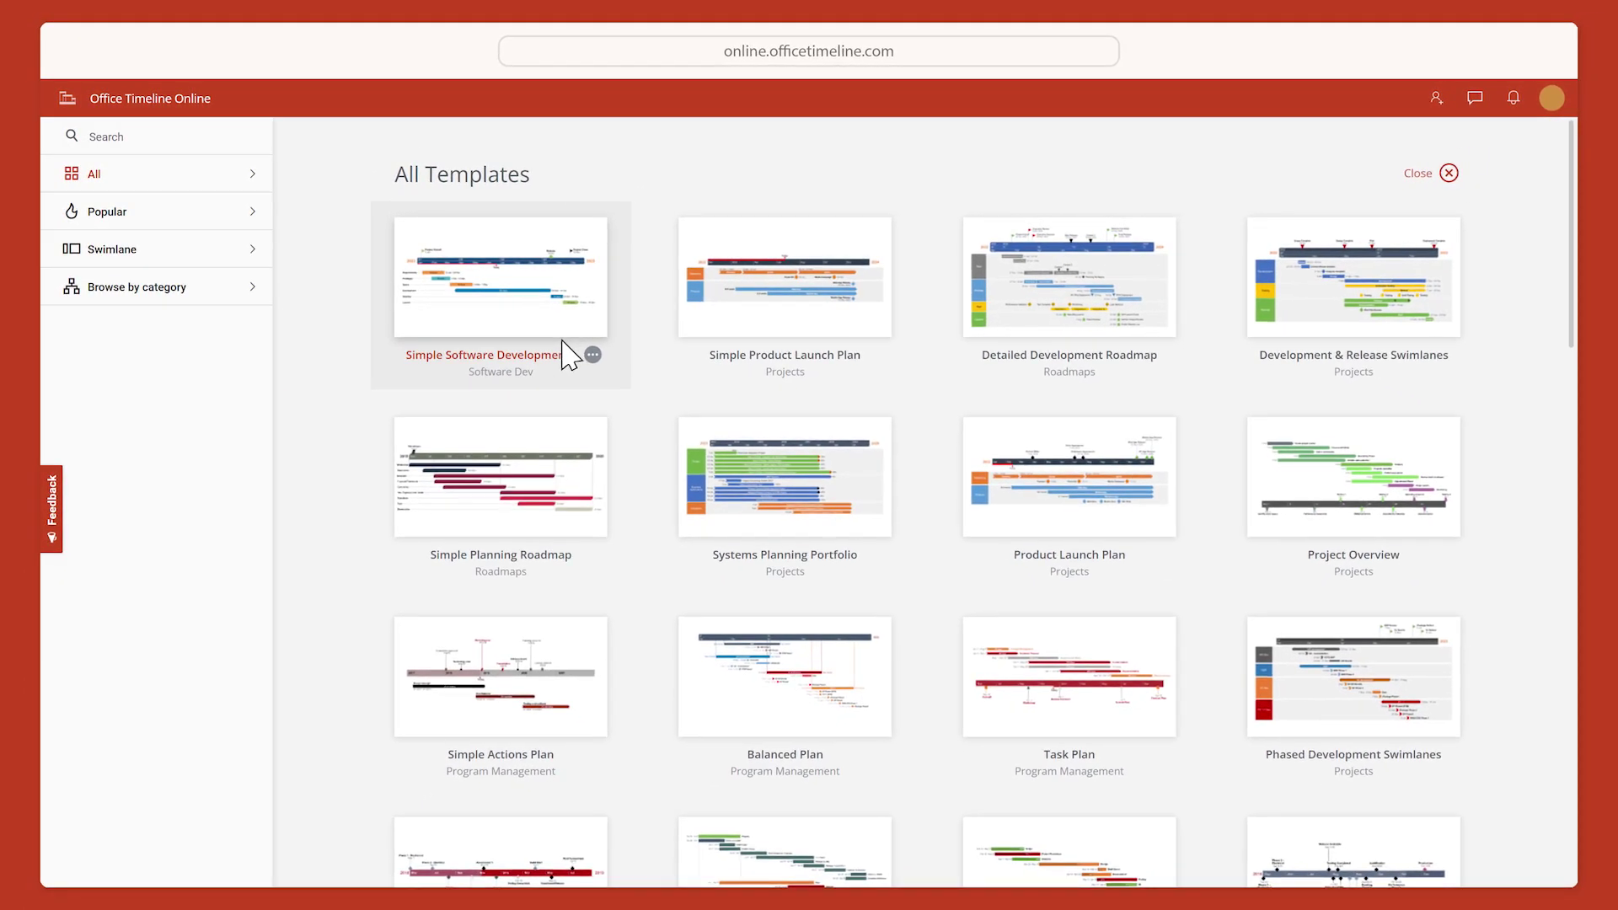
Create a new timeline from the Simple Product Launch Plan template
click(782, 329)
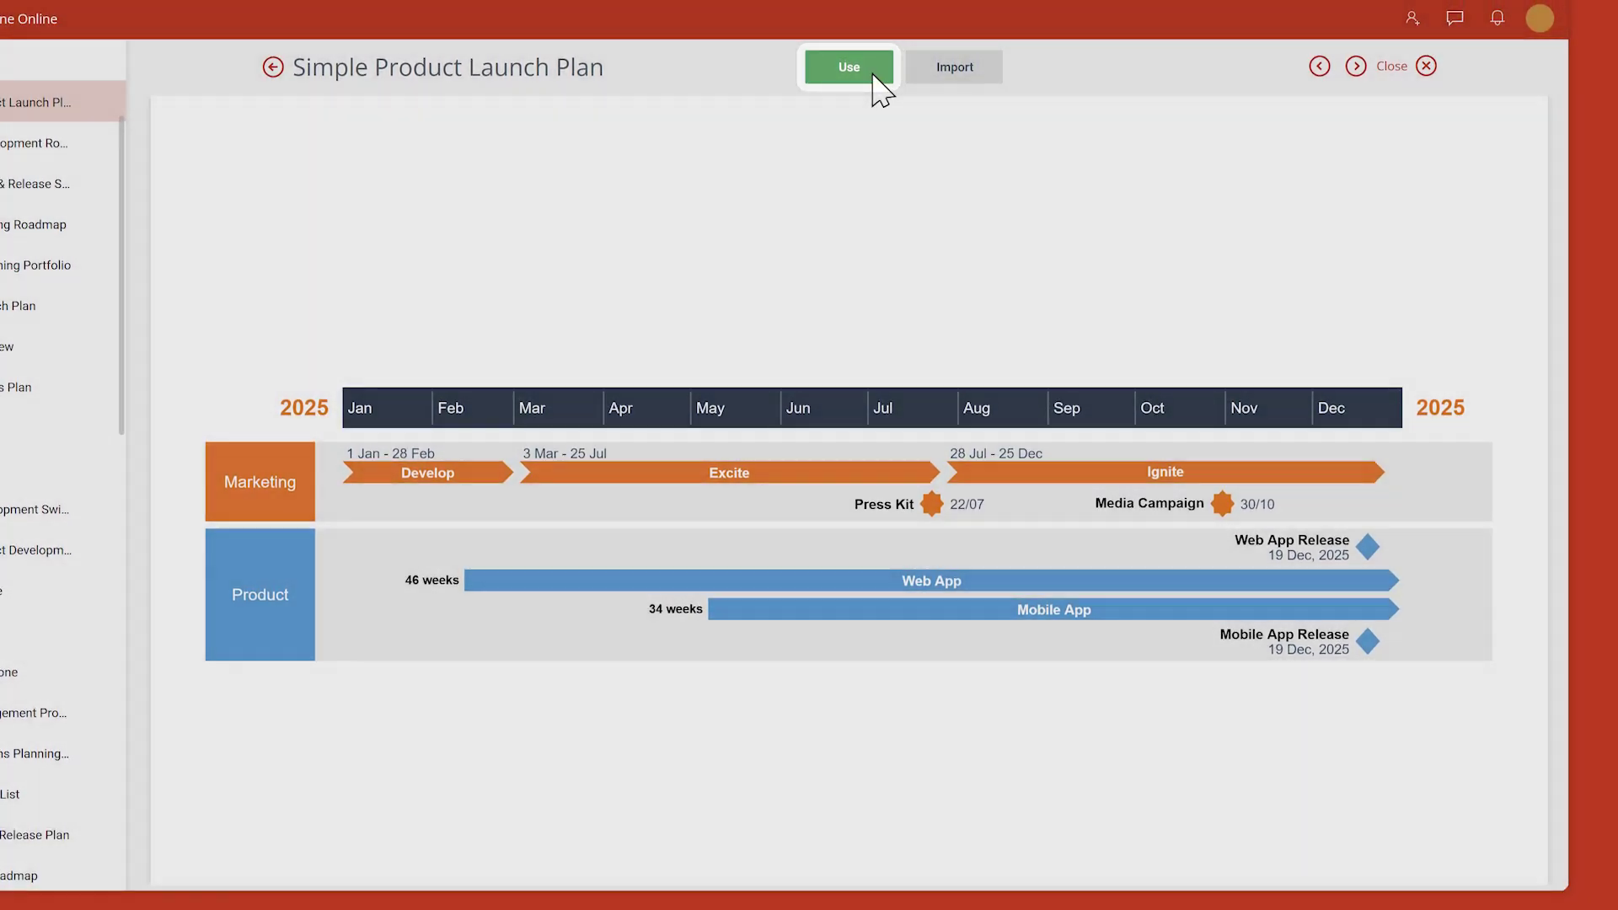
click(870, 74)
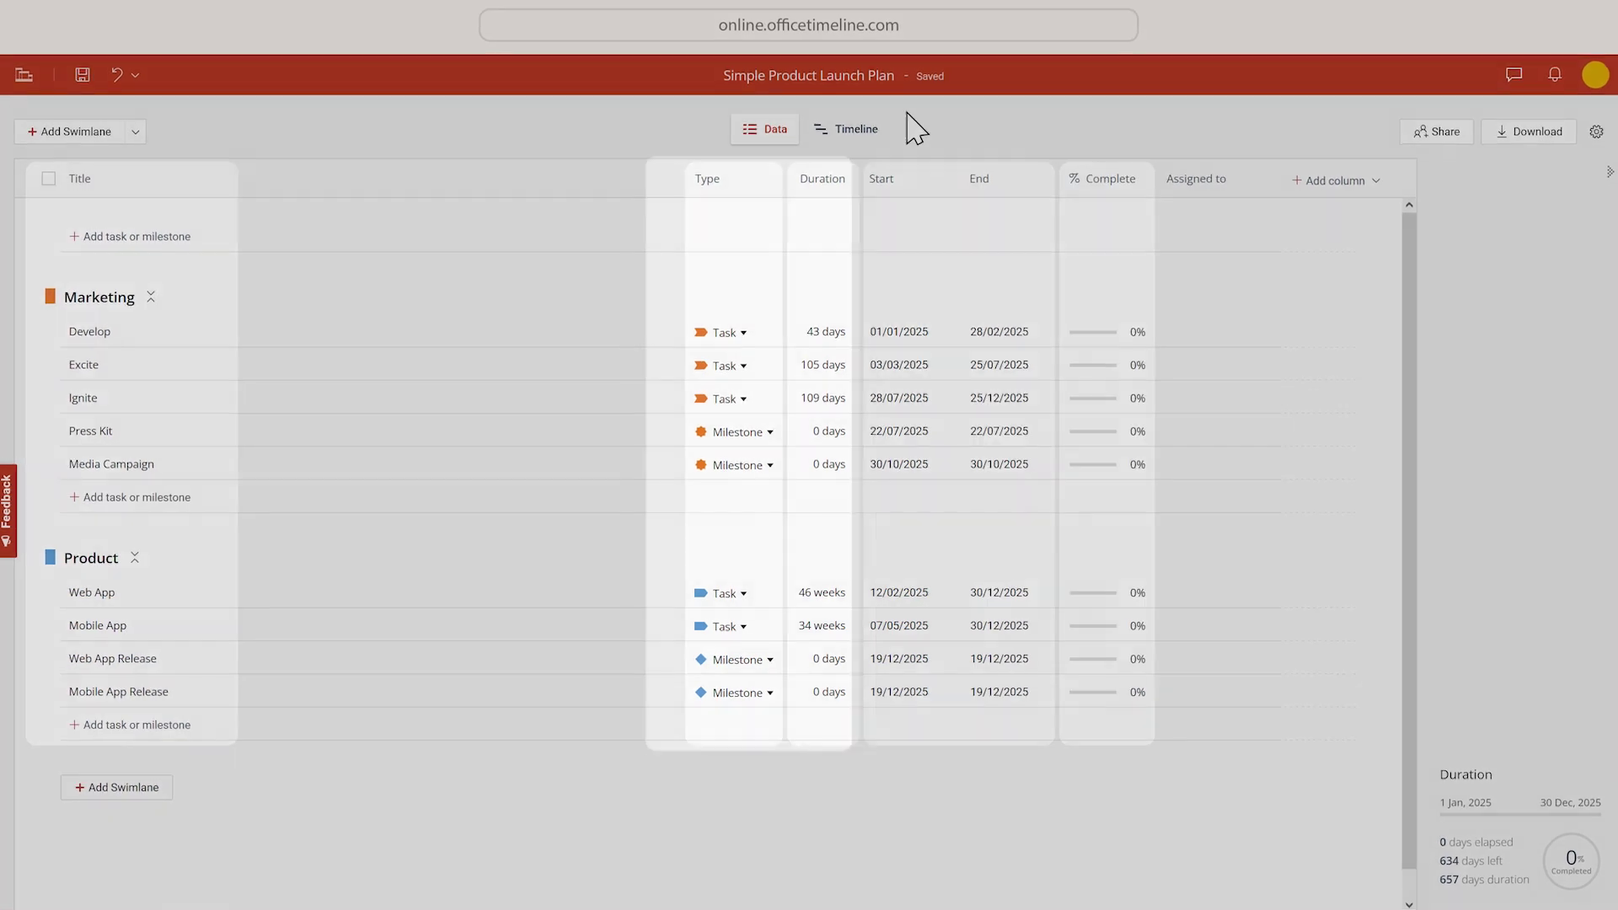
click(745, 416)
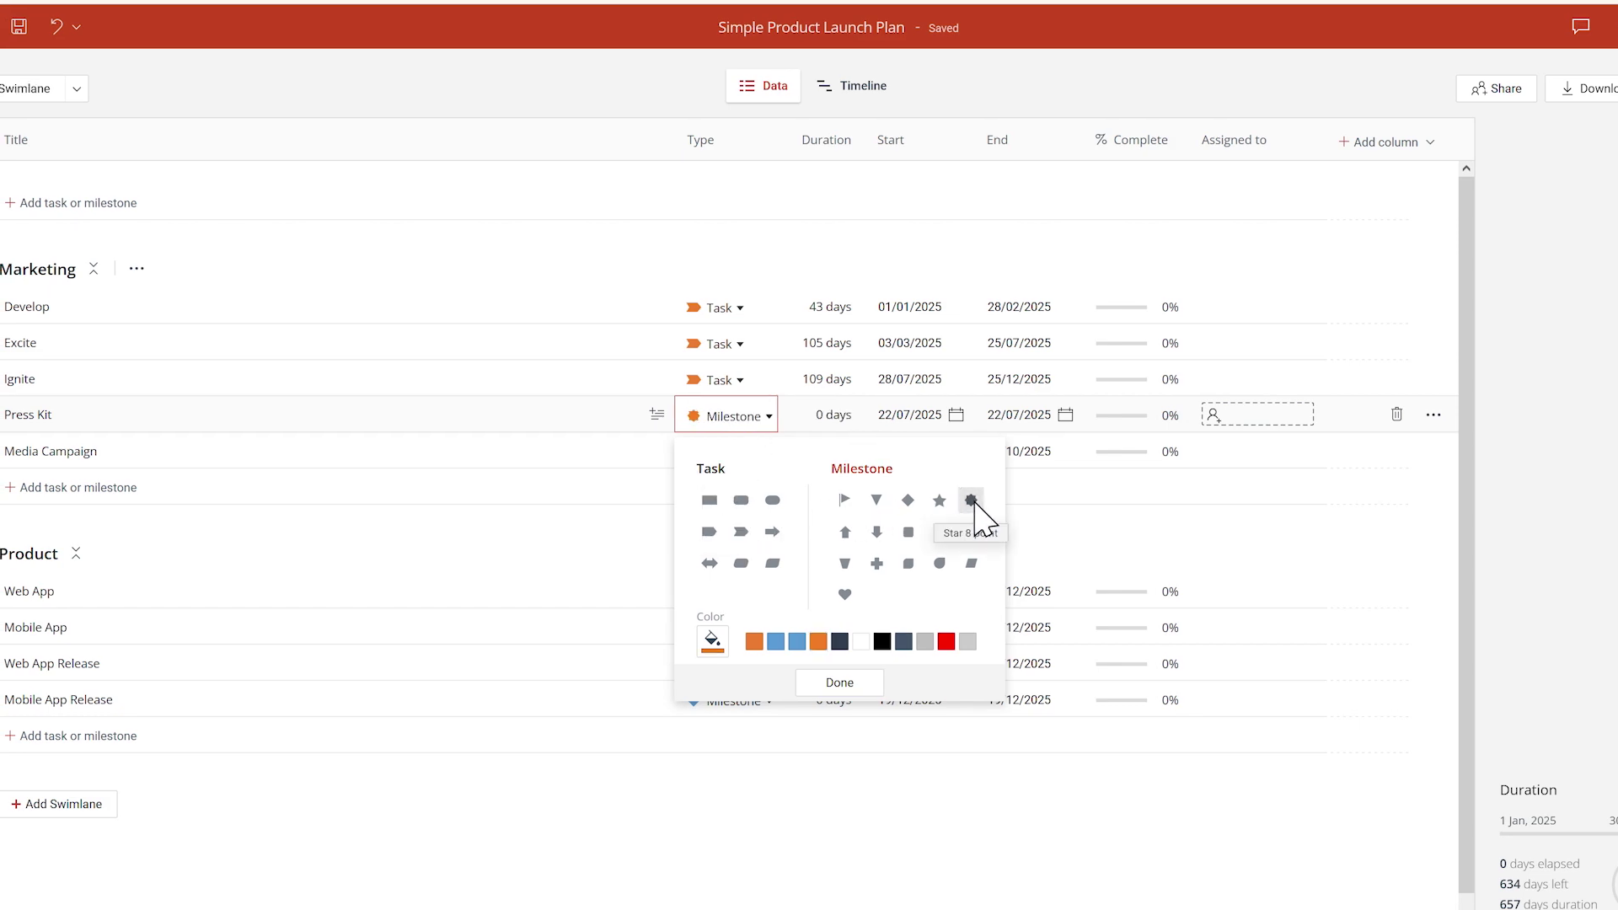
click(866, 679)
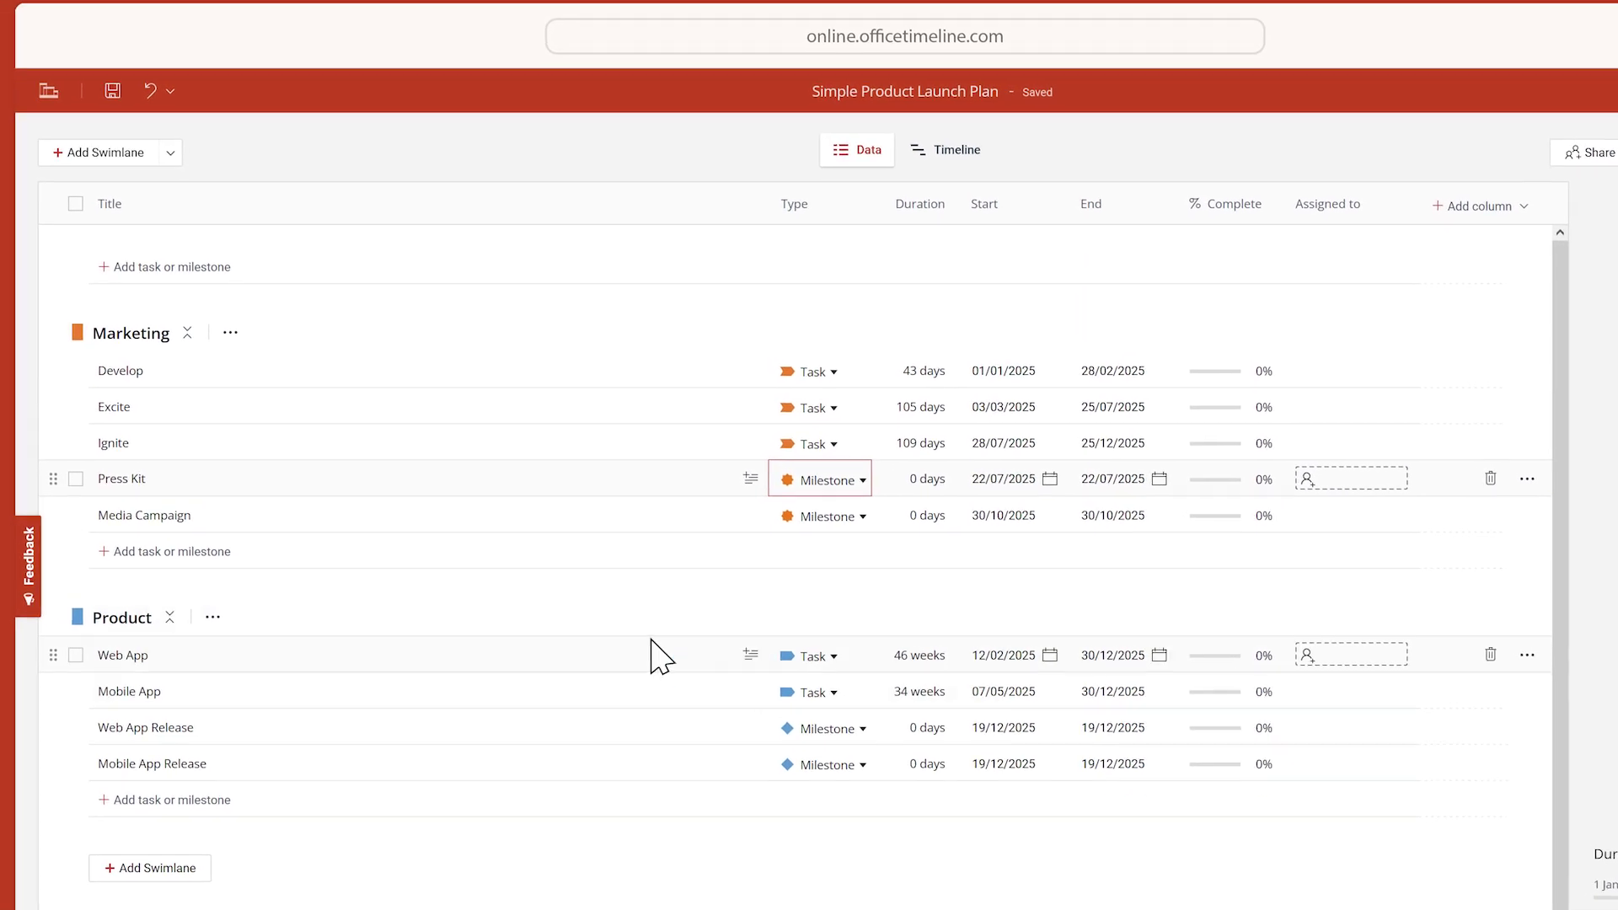
click(46, 423)
click(46, 387)
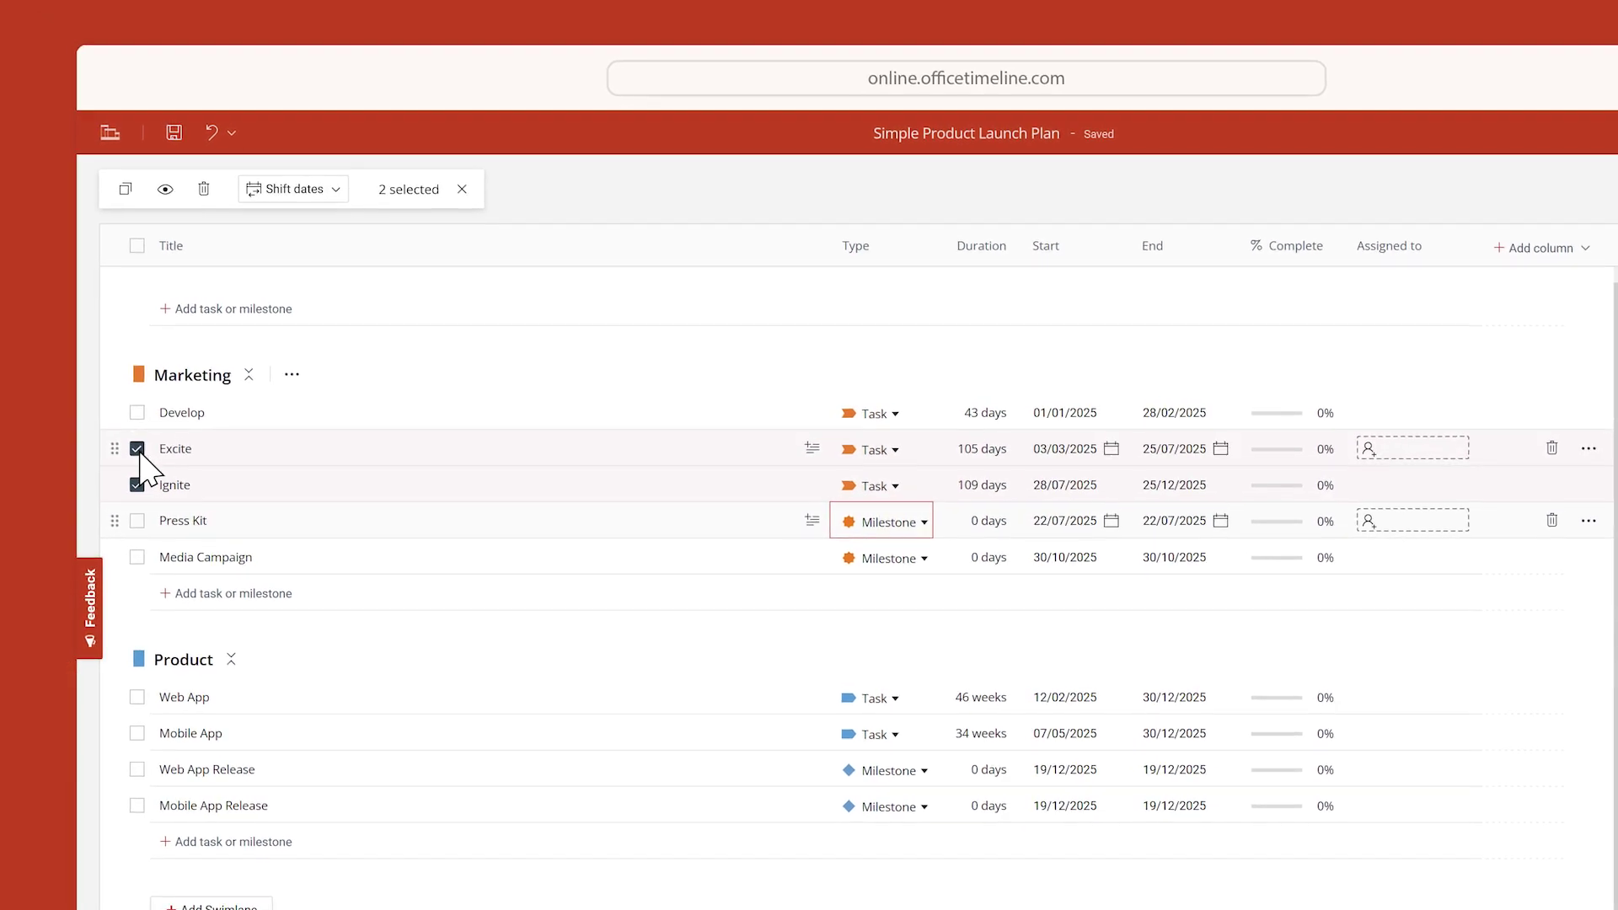
click(136, 412)
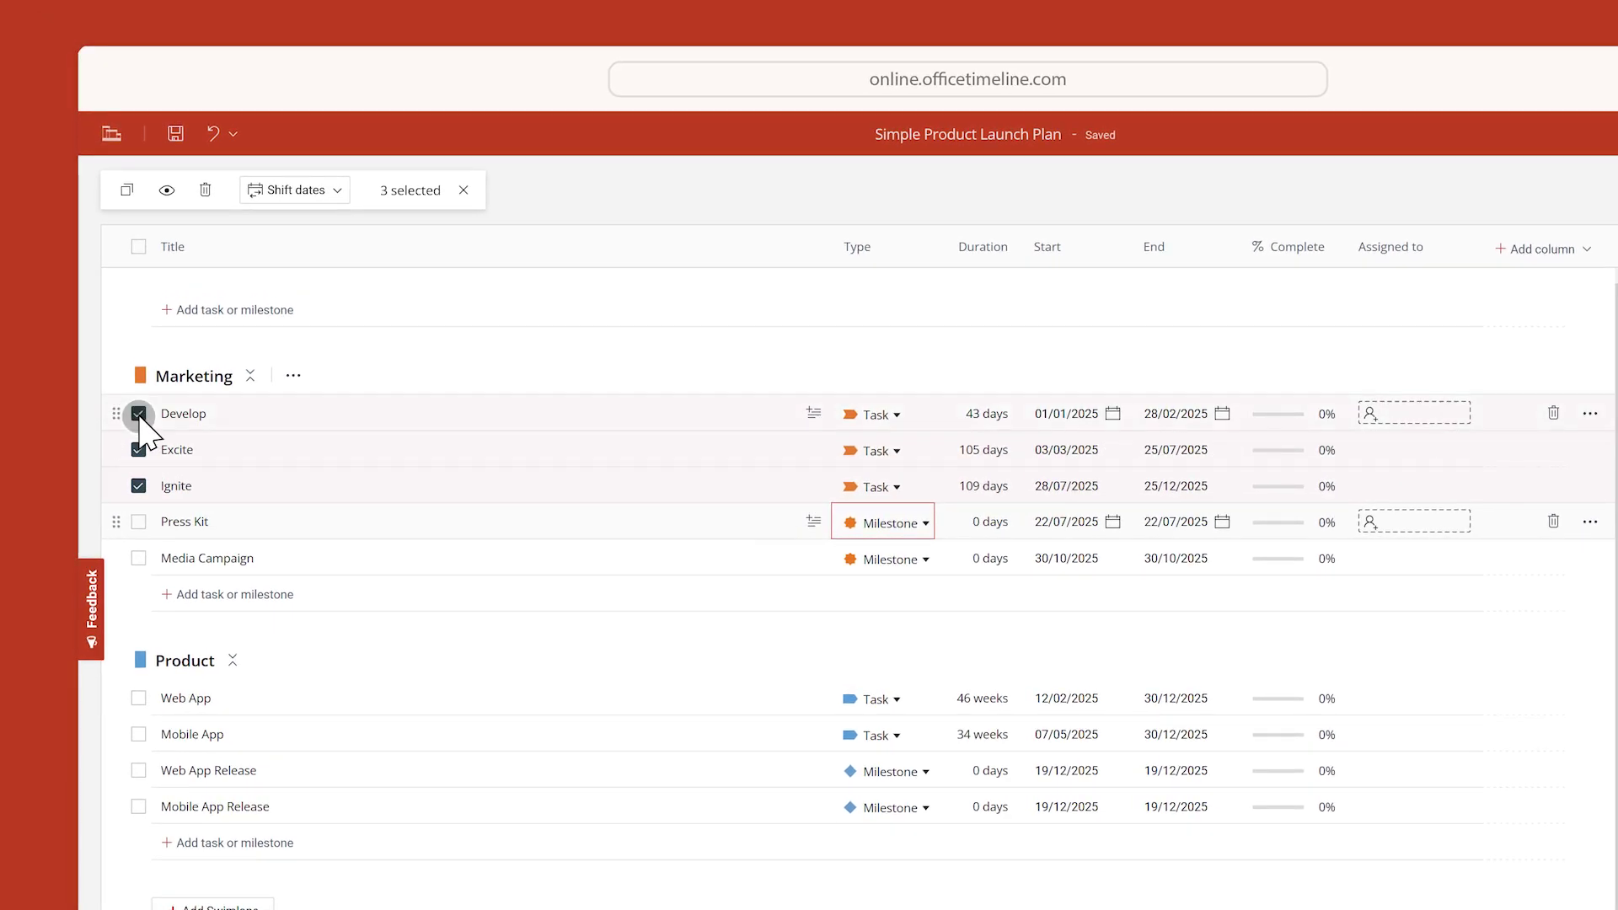
click(285, 189)
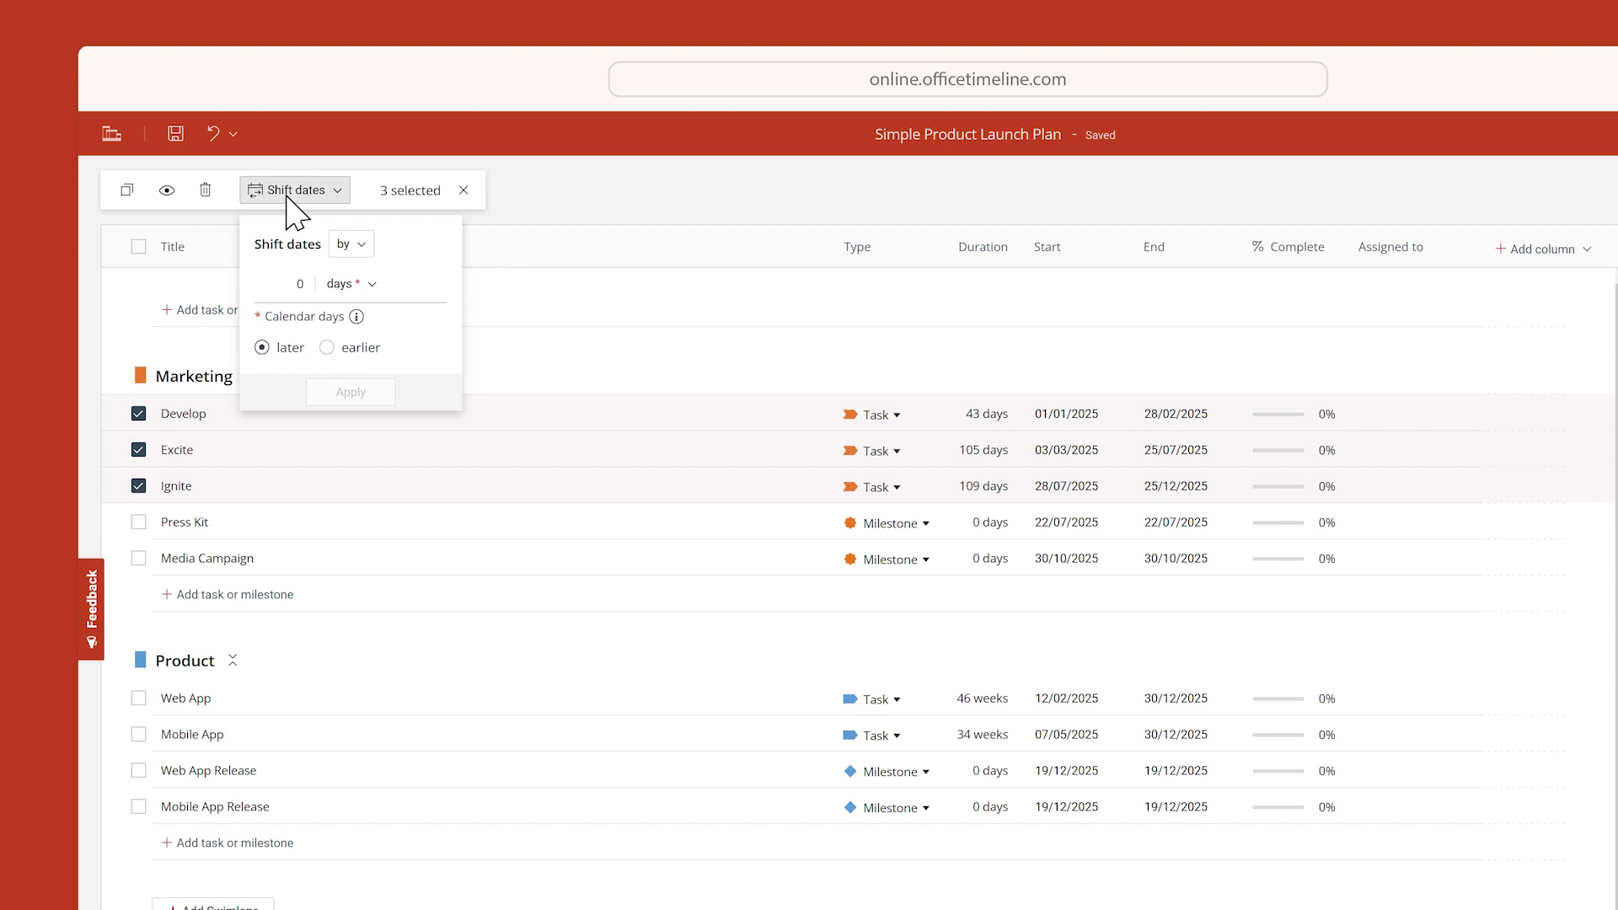
click(287, 196)
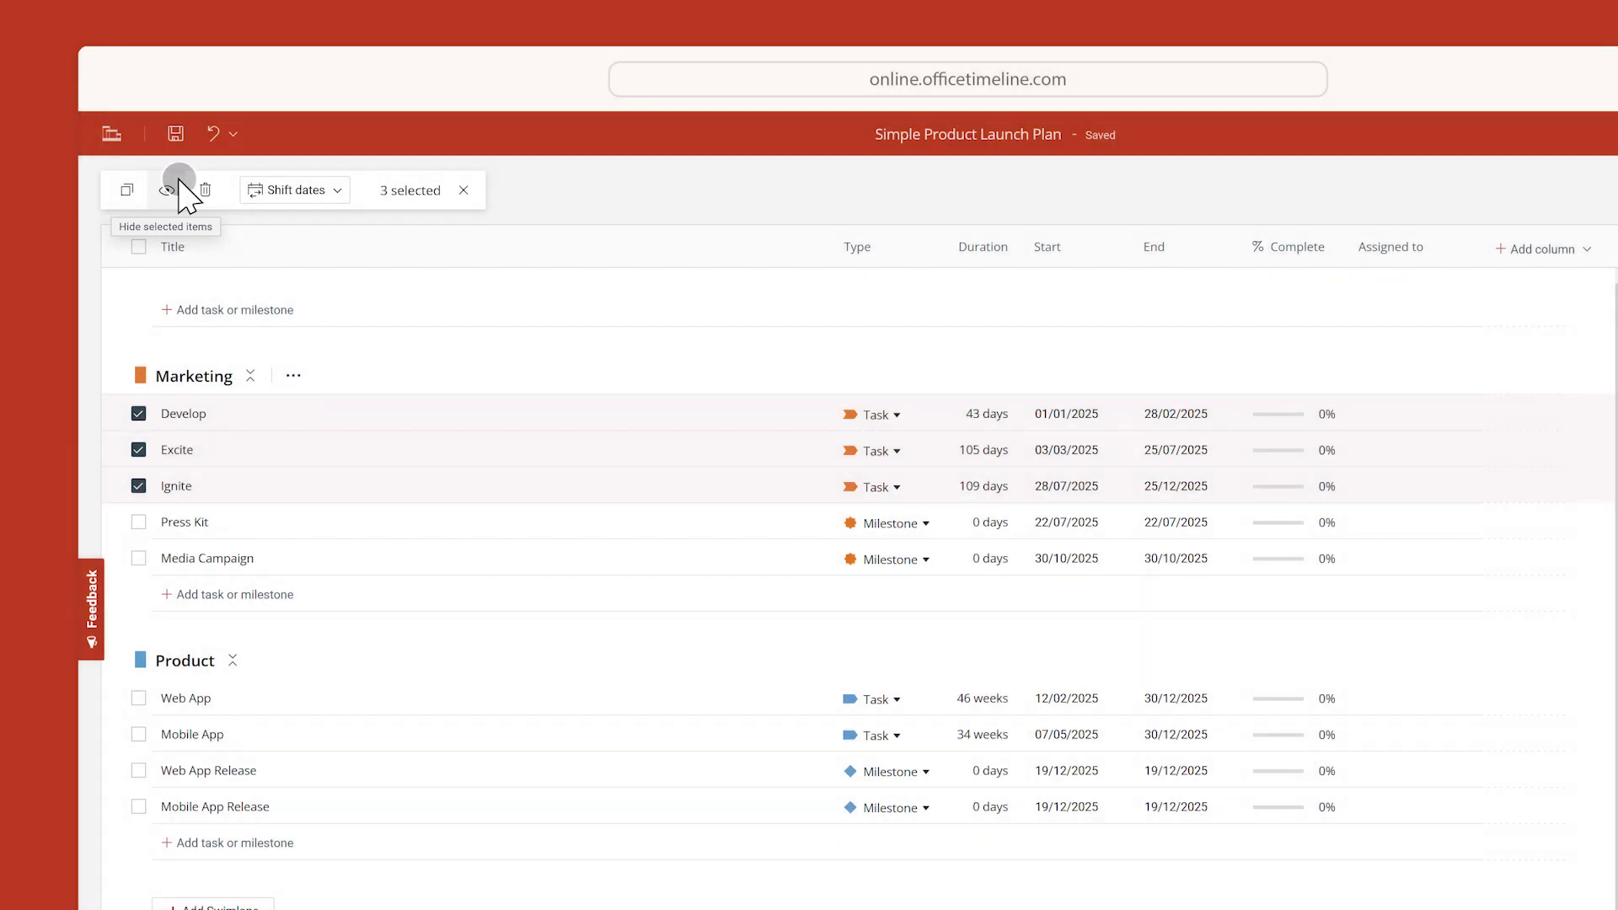
click(177, 187)
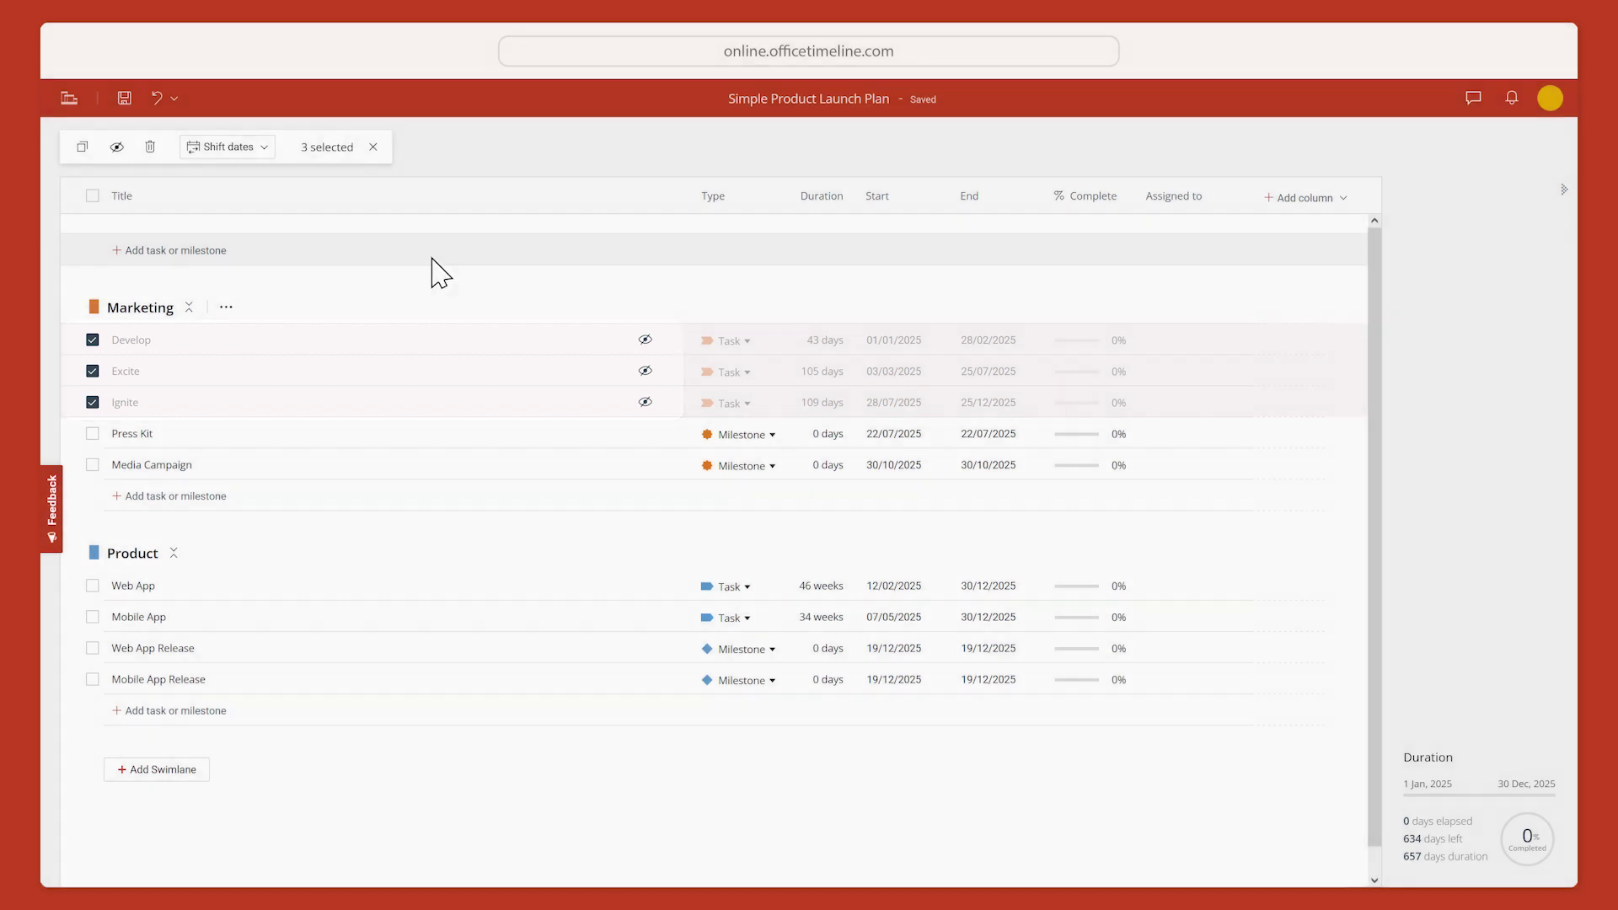
click(644, 339)
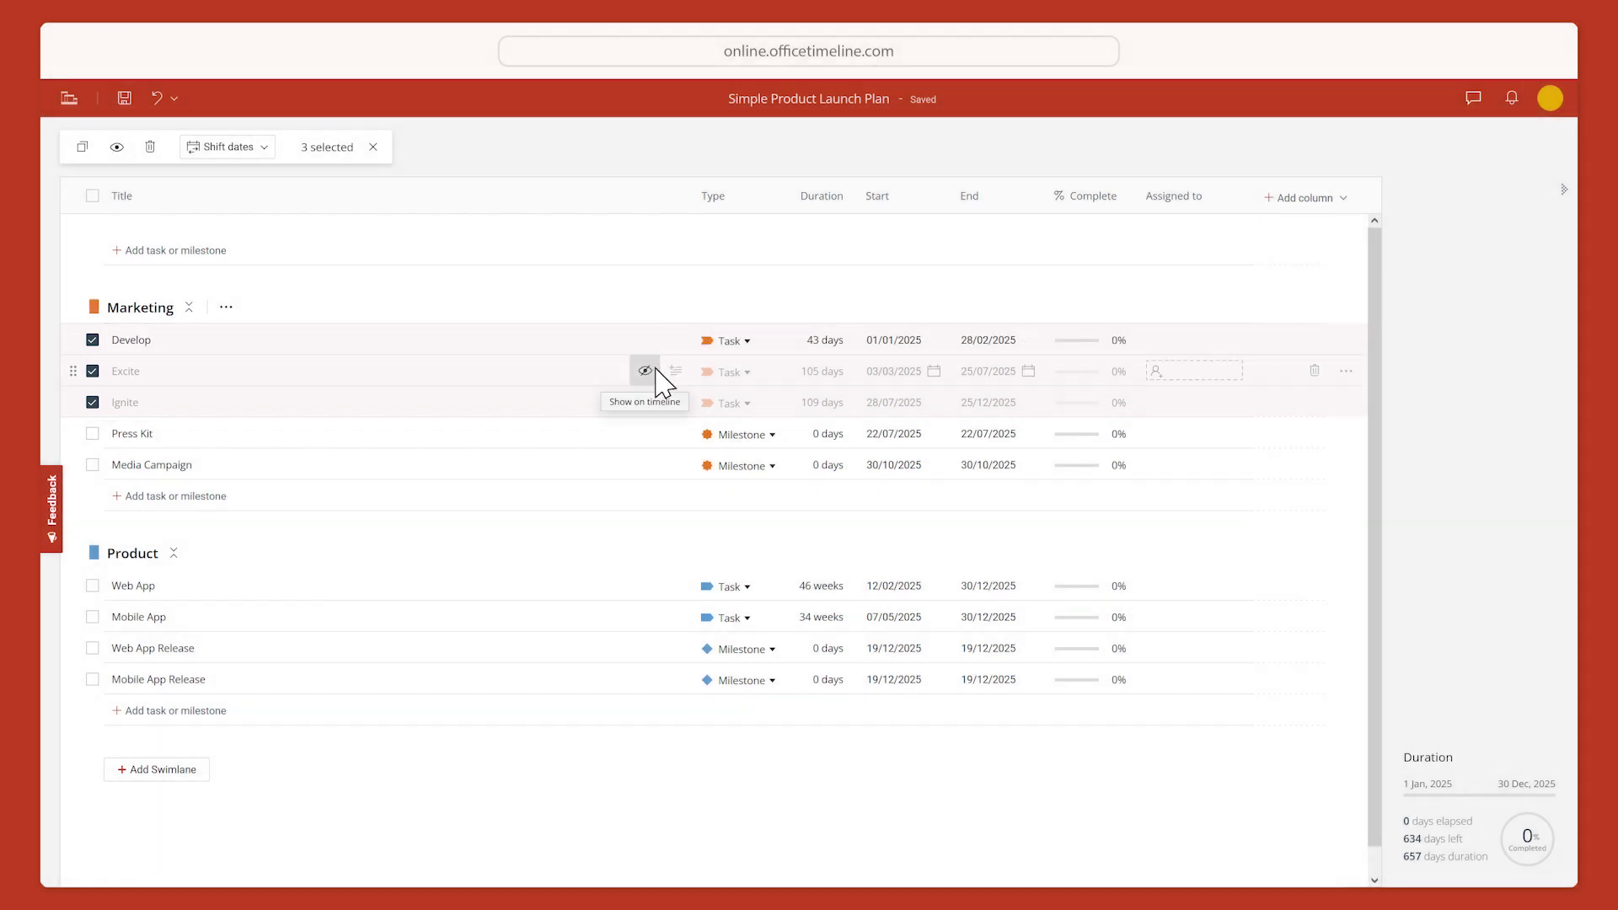
click(645, 371)
click(645, 402)
click(372, 148)
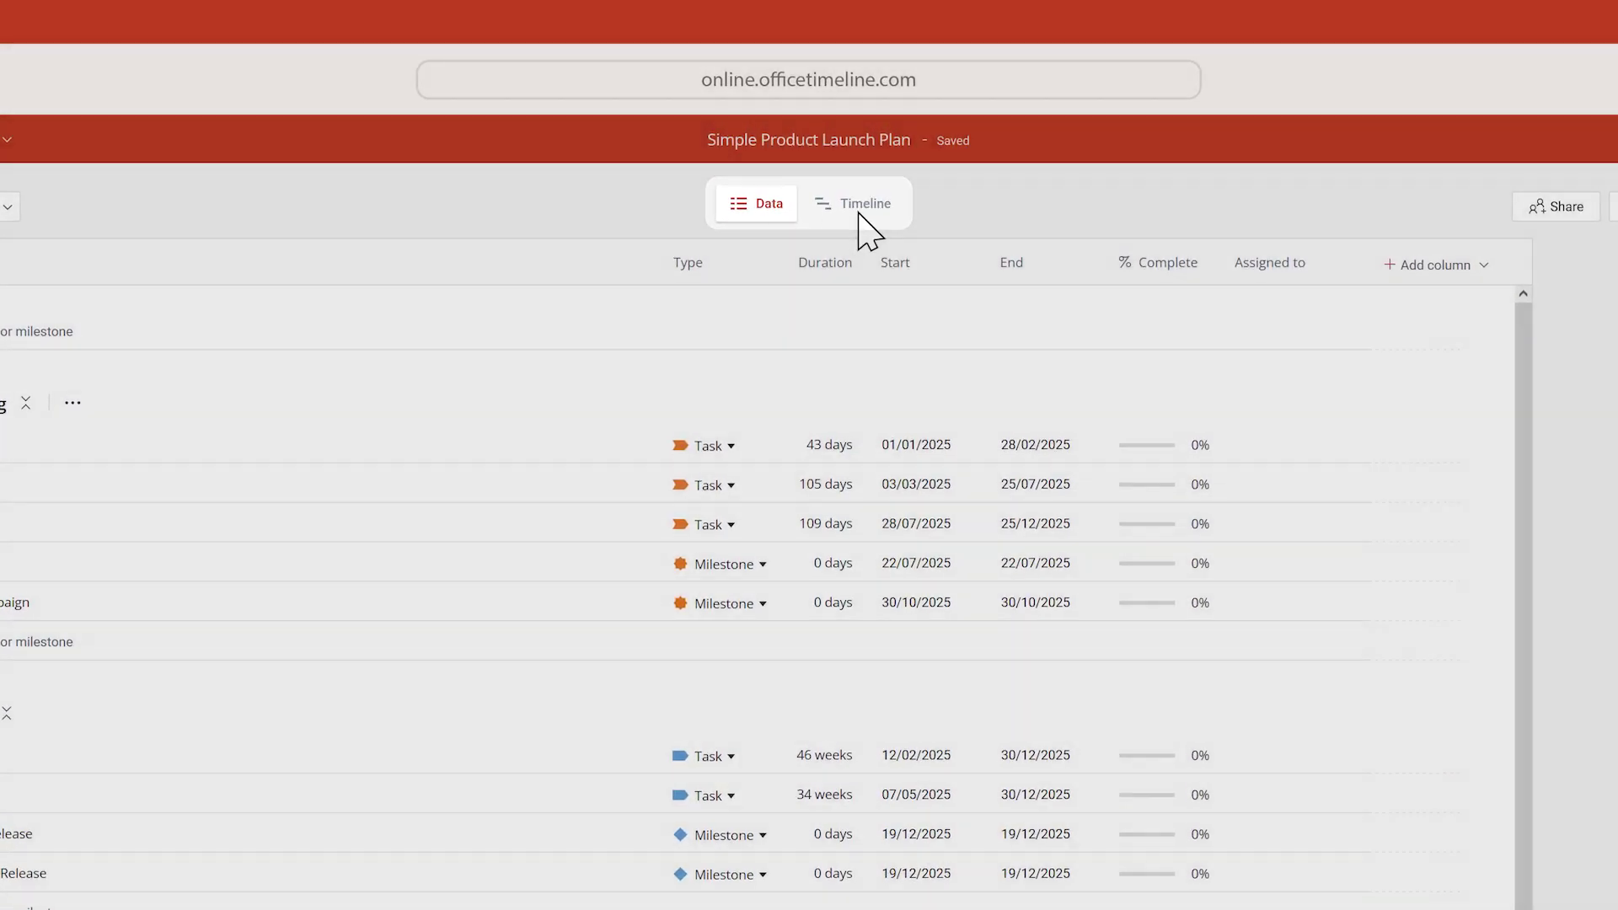
In Timeline view, add an Official Launch milestone and a Dev Planning task
click(859, 210)
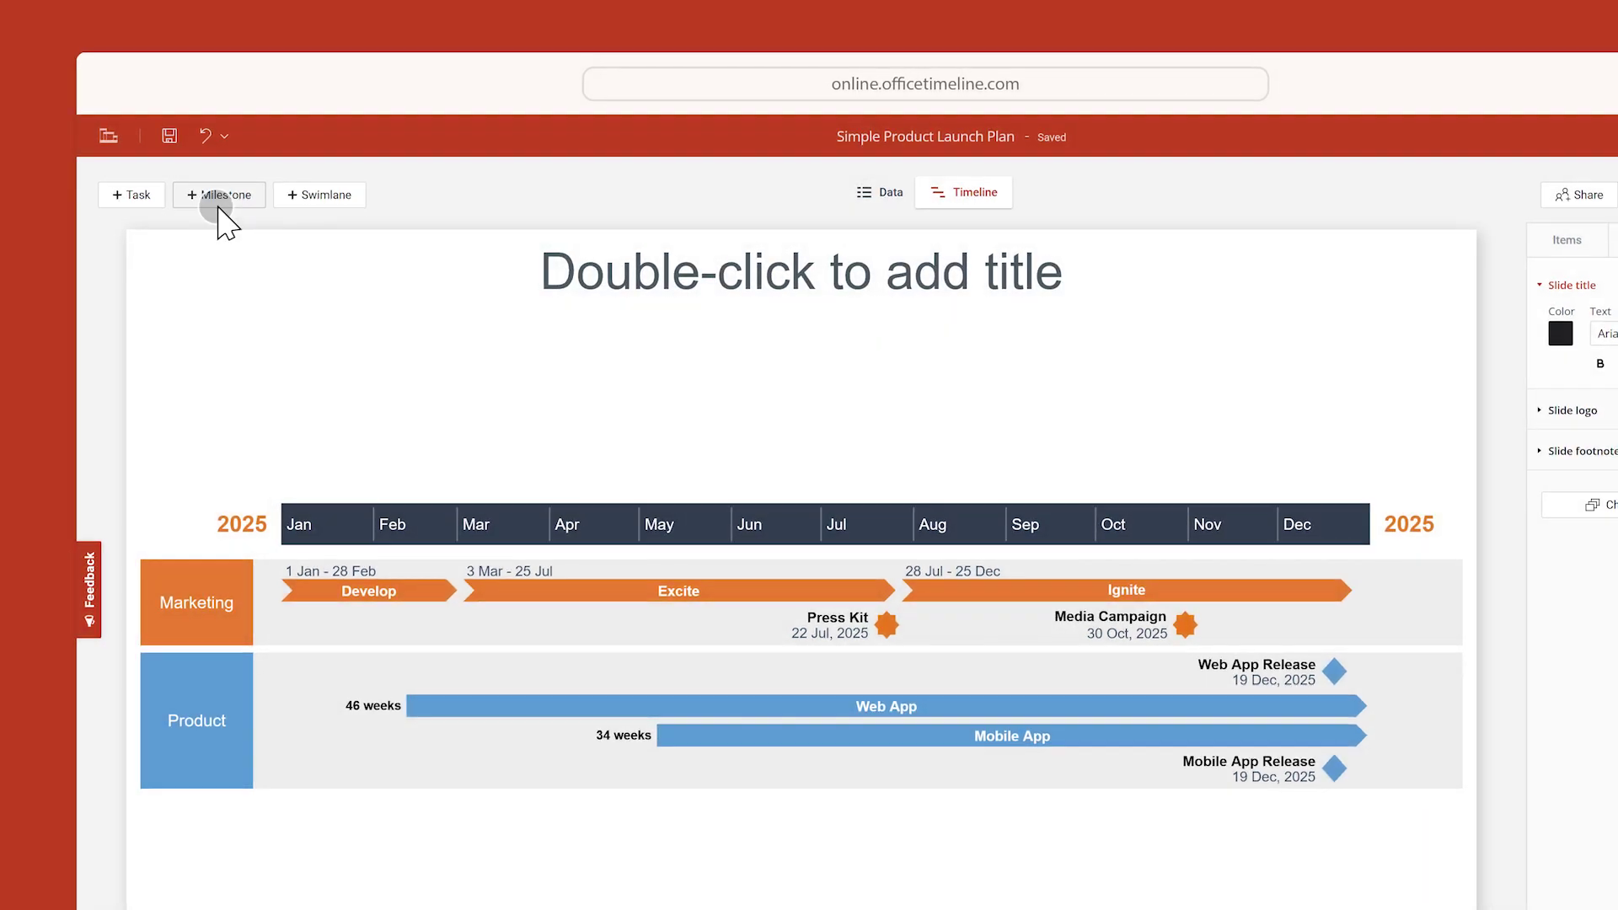
click(217, 200)
text(Of)
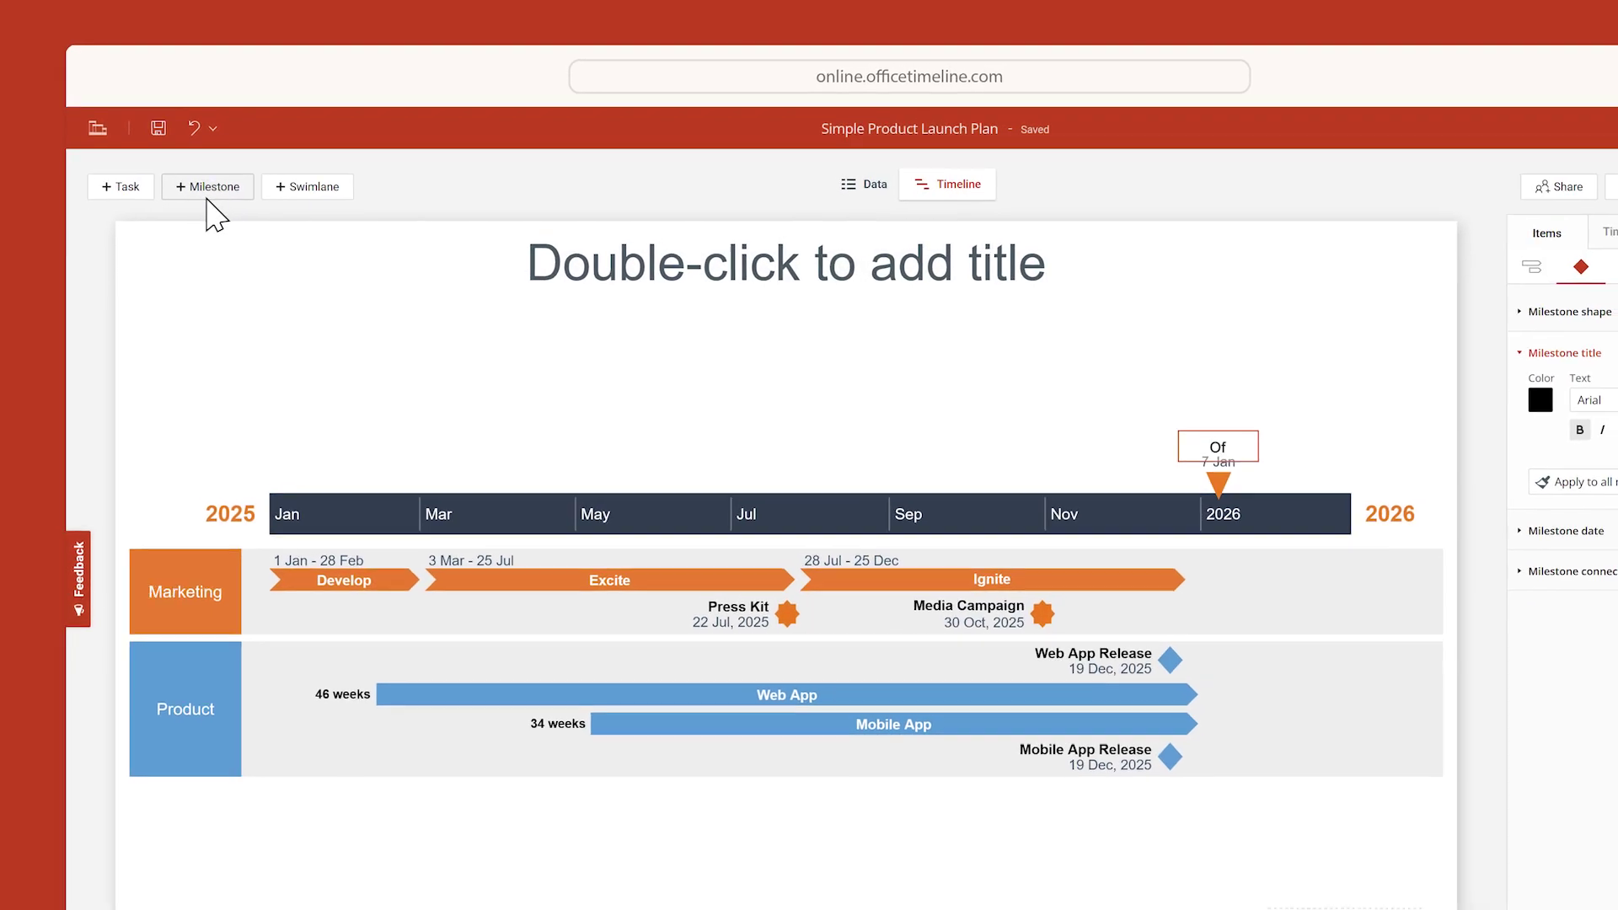
text(ficial Launch)
click(137, 193)
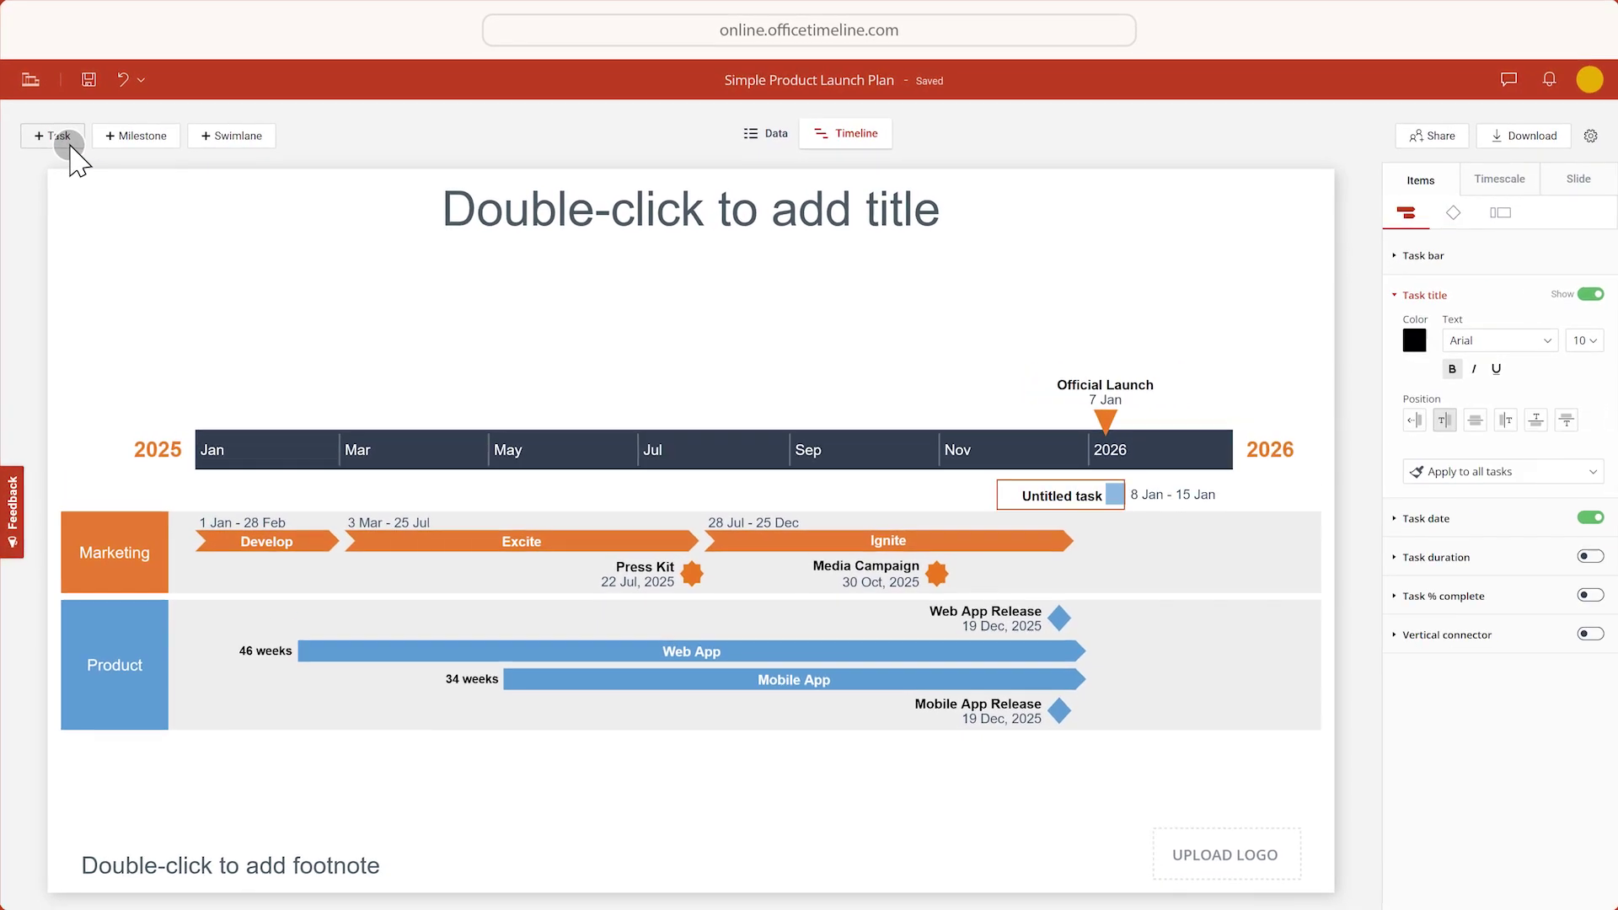
text(Dev Planning)
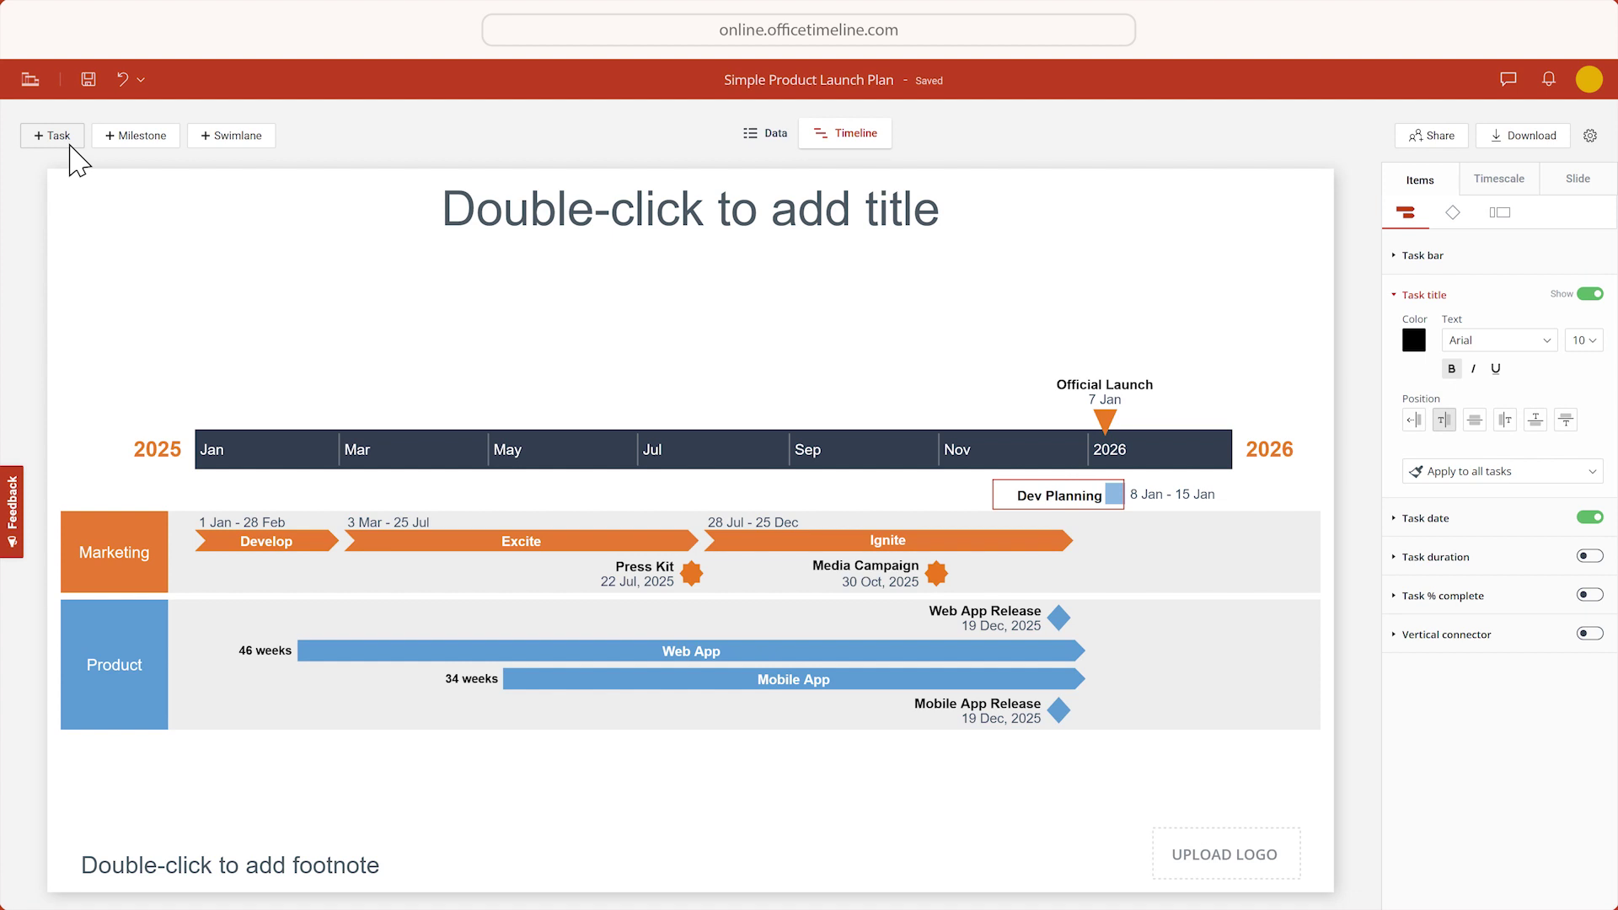
Rename the Web App task to Desktop App and the Product swimlane to Development
double_click(676, 656)
text(Des)
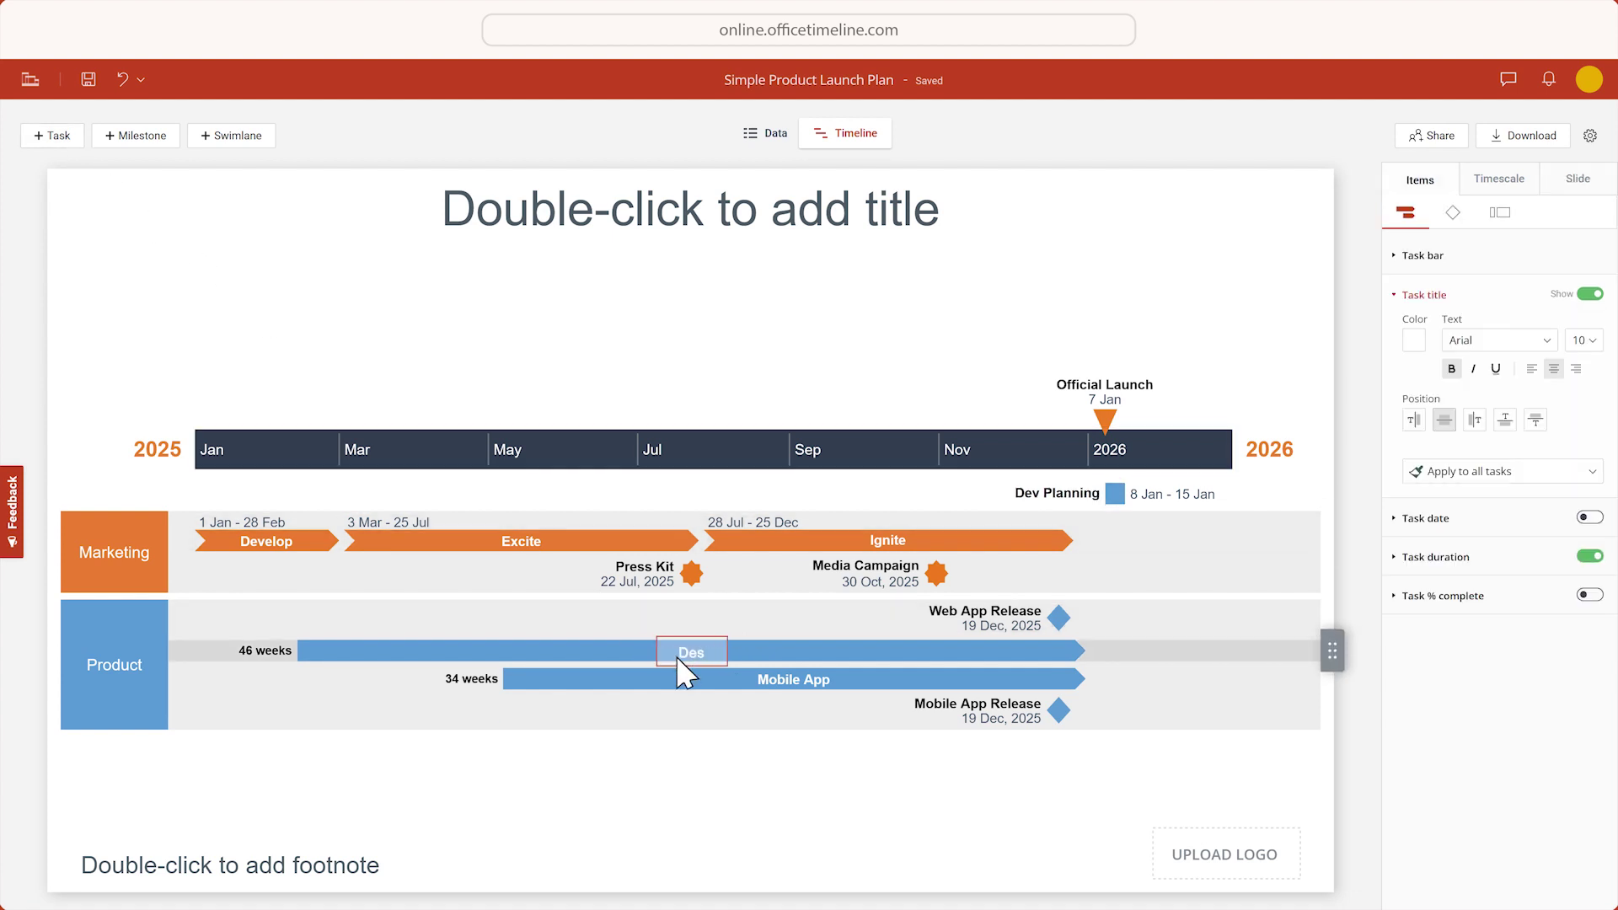
text(ktop App)
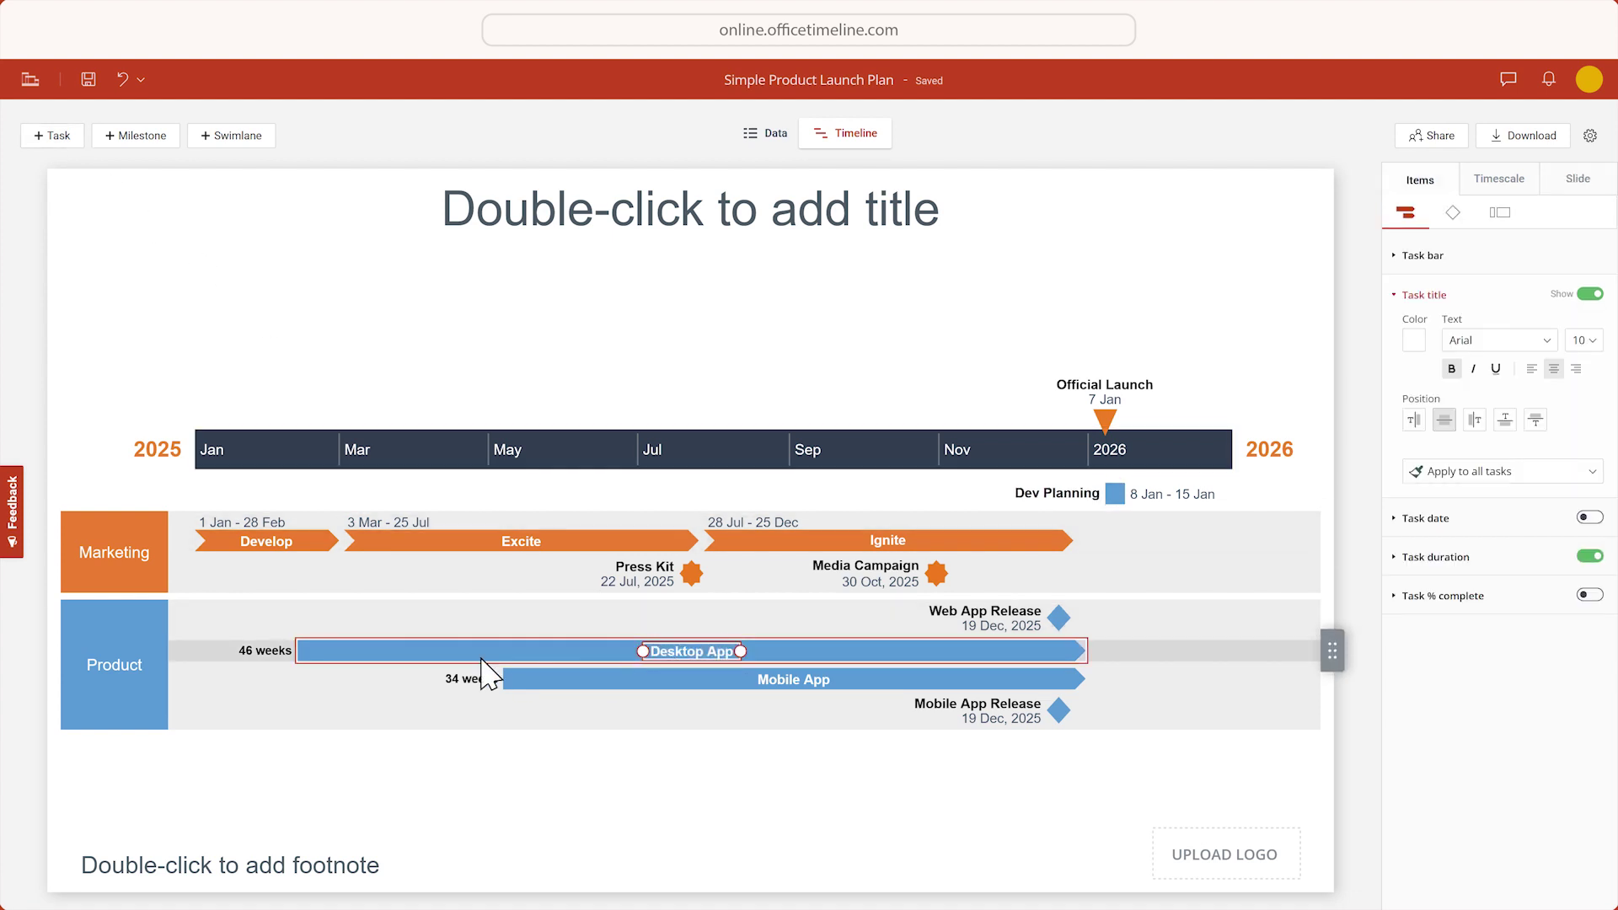
click(140, 659)
double_click(140, 659)
text(Development)
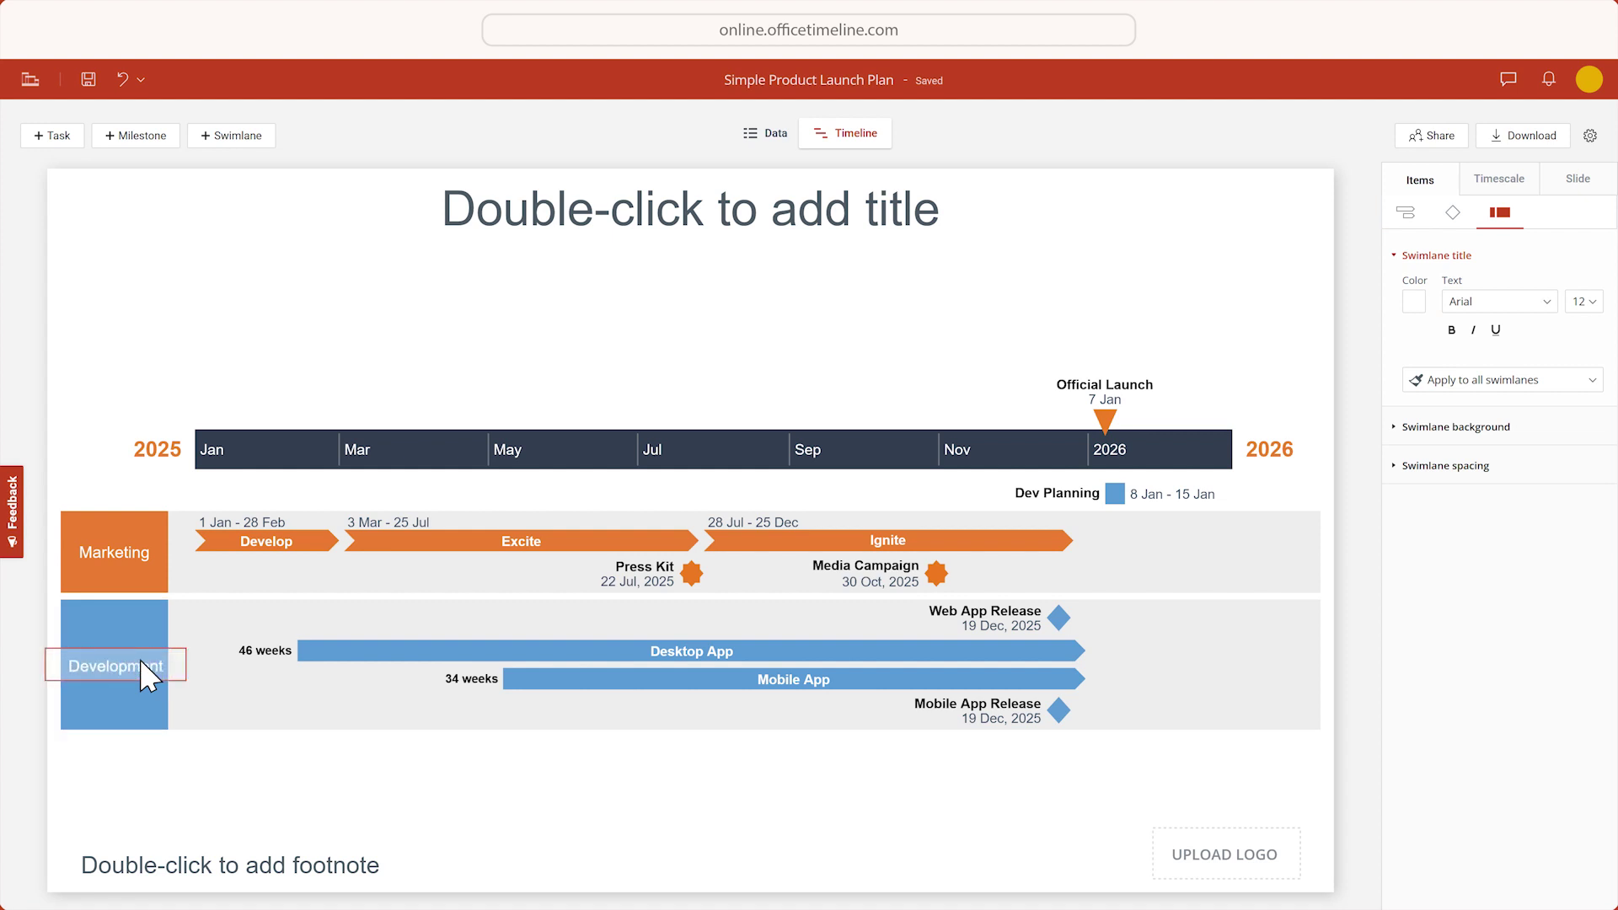
key(Return)
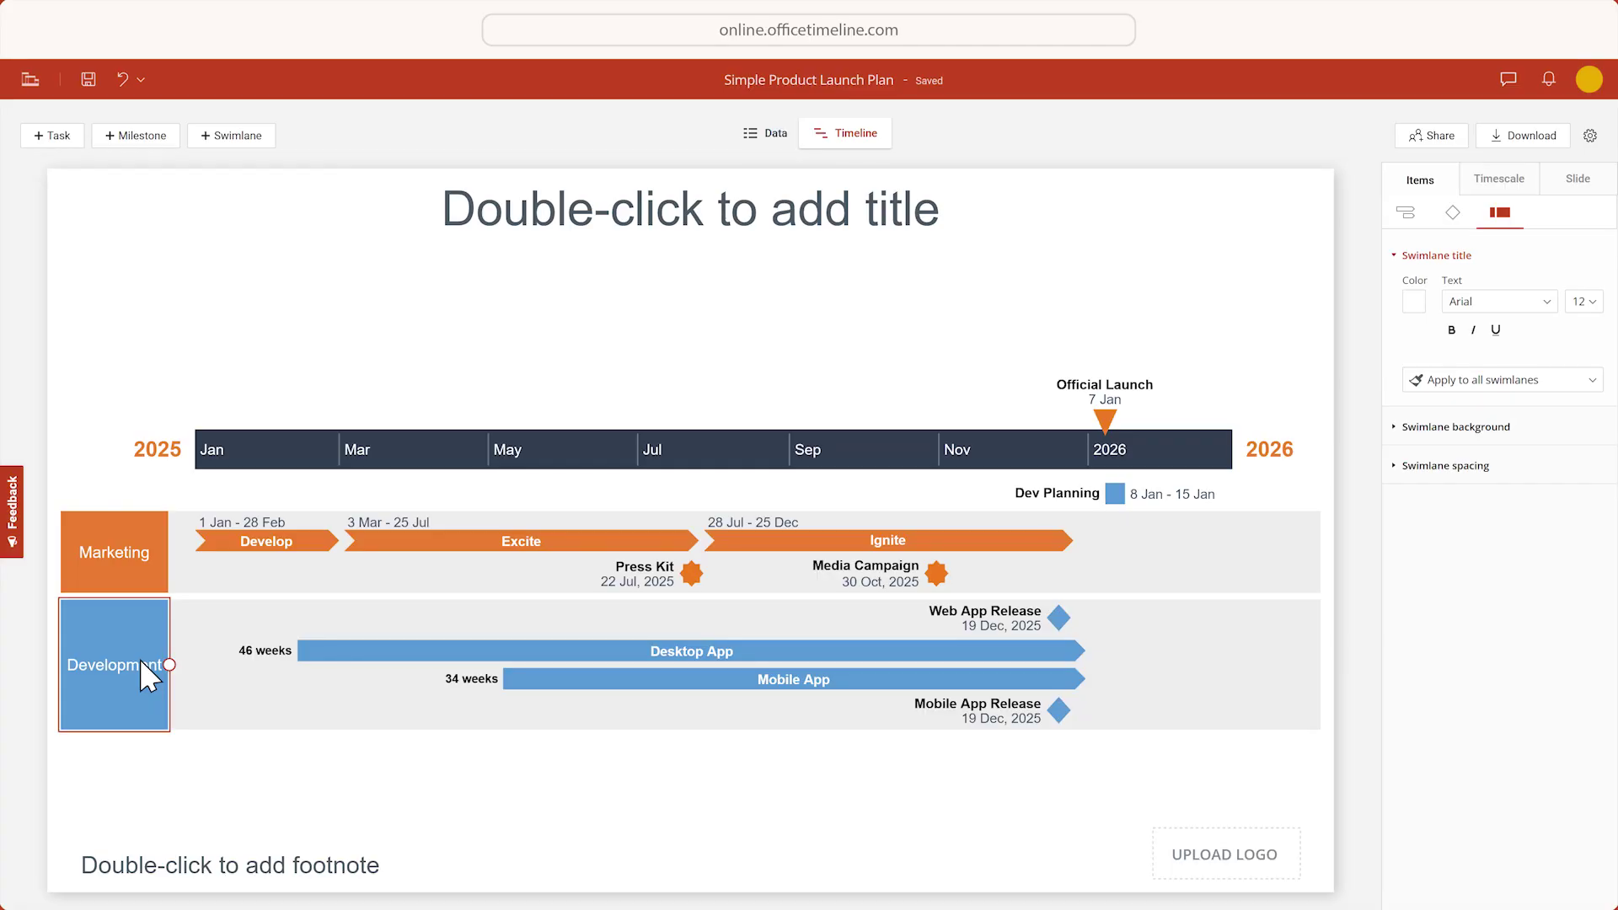
Move Official Launch to 30 Dec and stretch Dev Planning from 1 Jan to 28 Feb
click(1147, 396)
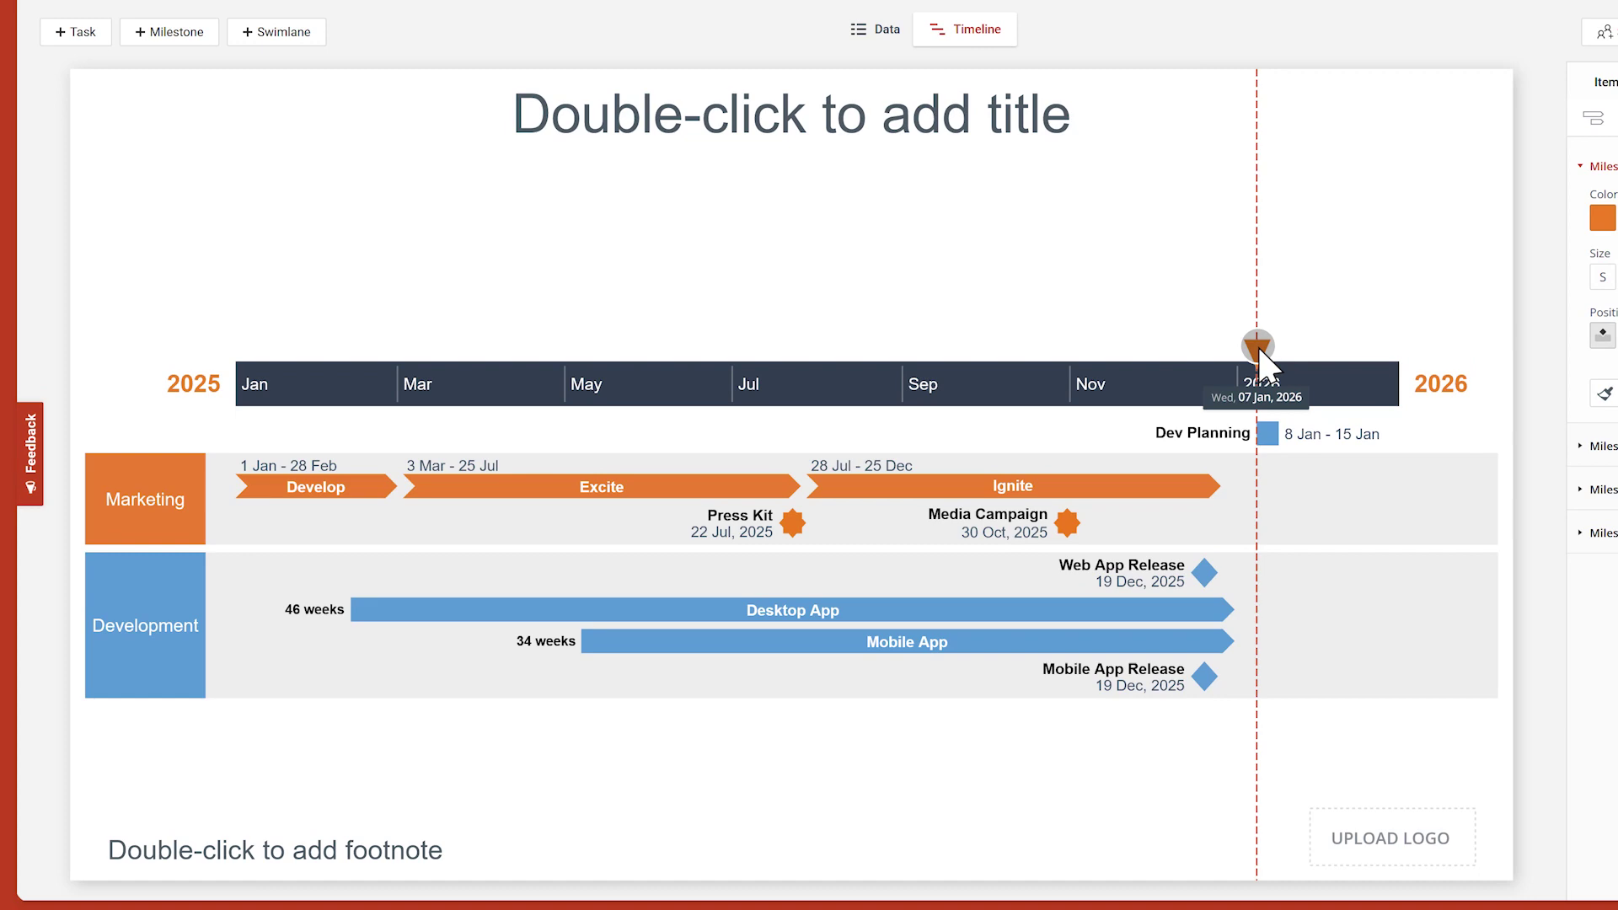
drag(1260, 347, 1272, 331)
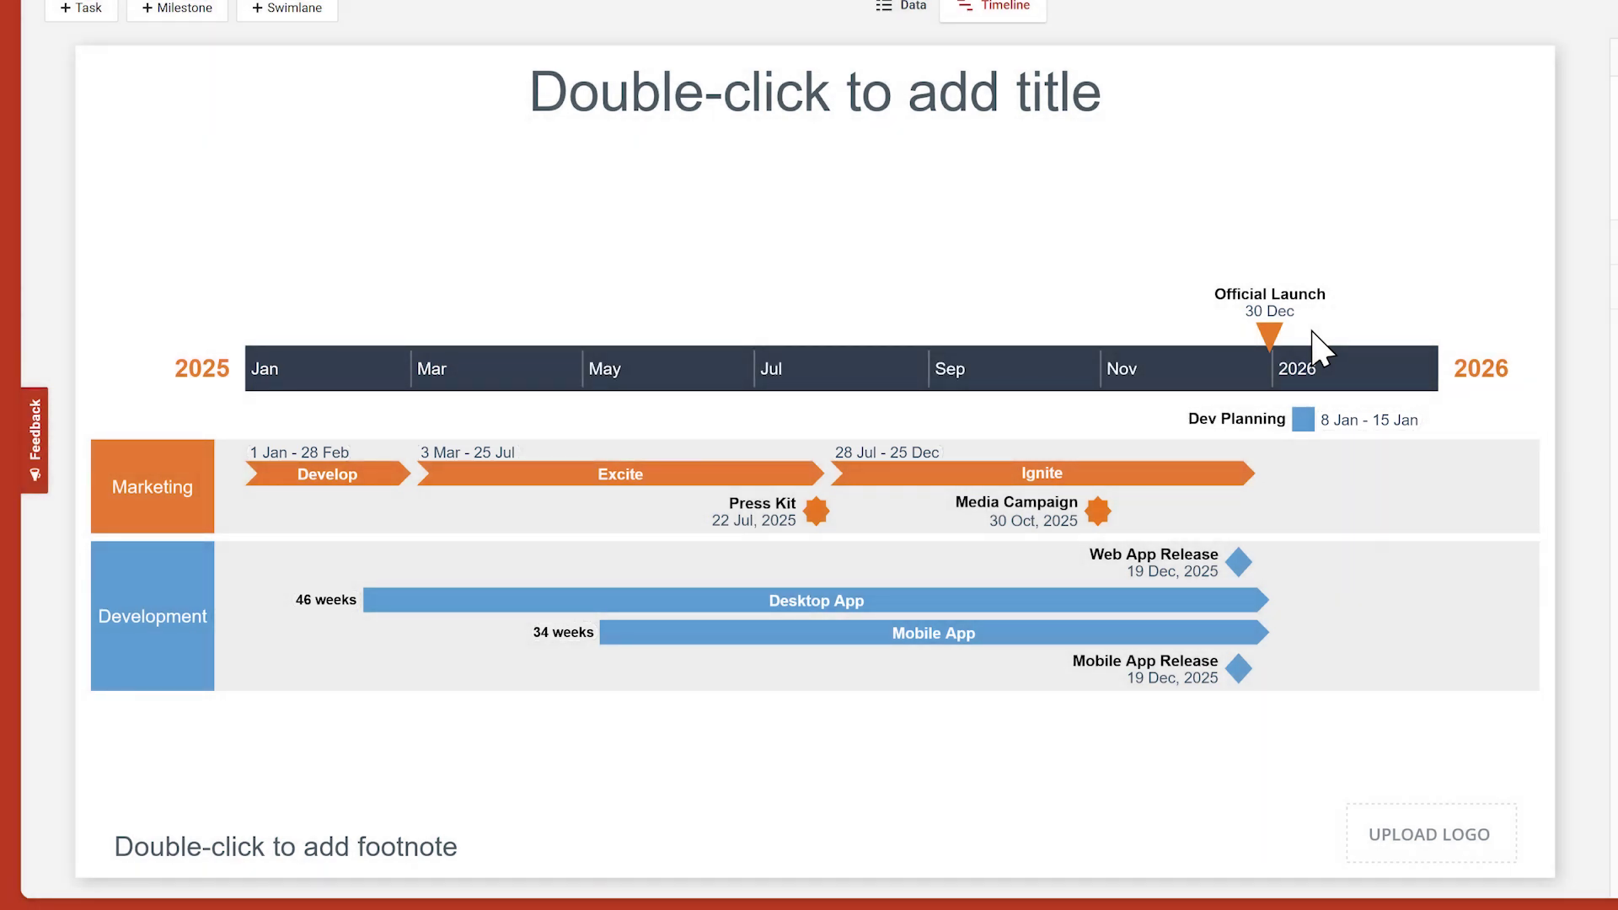
click(1305, 419)
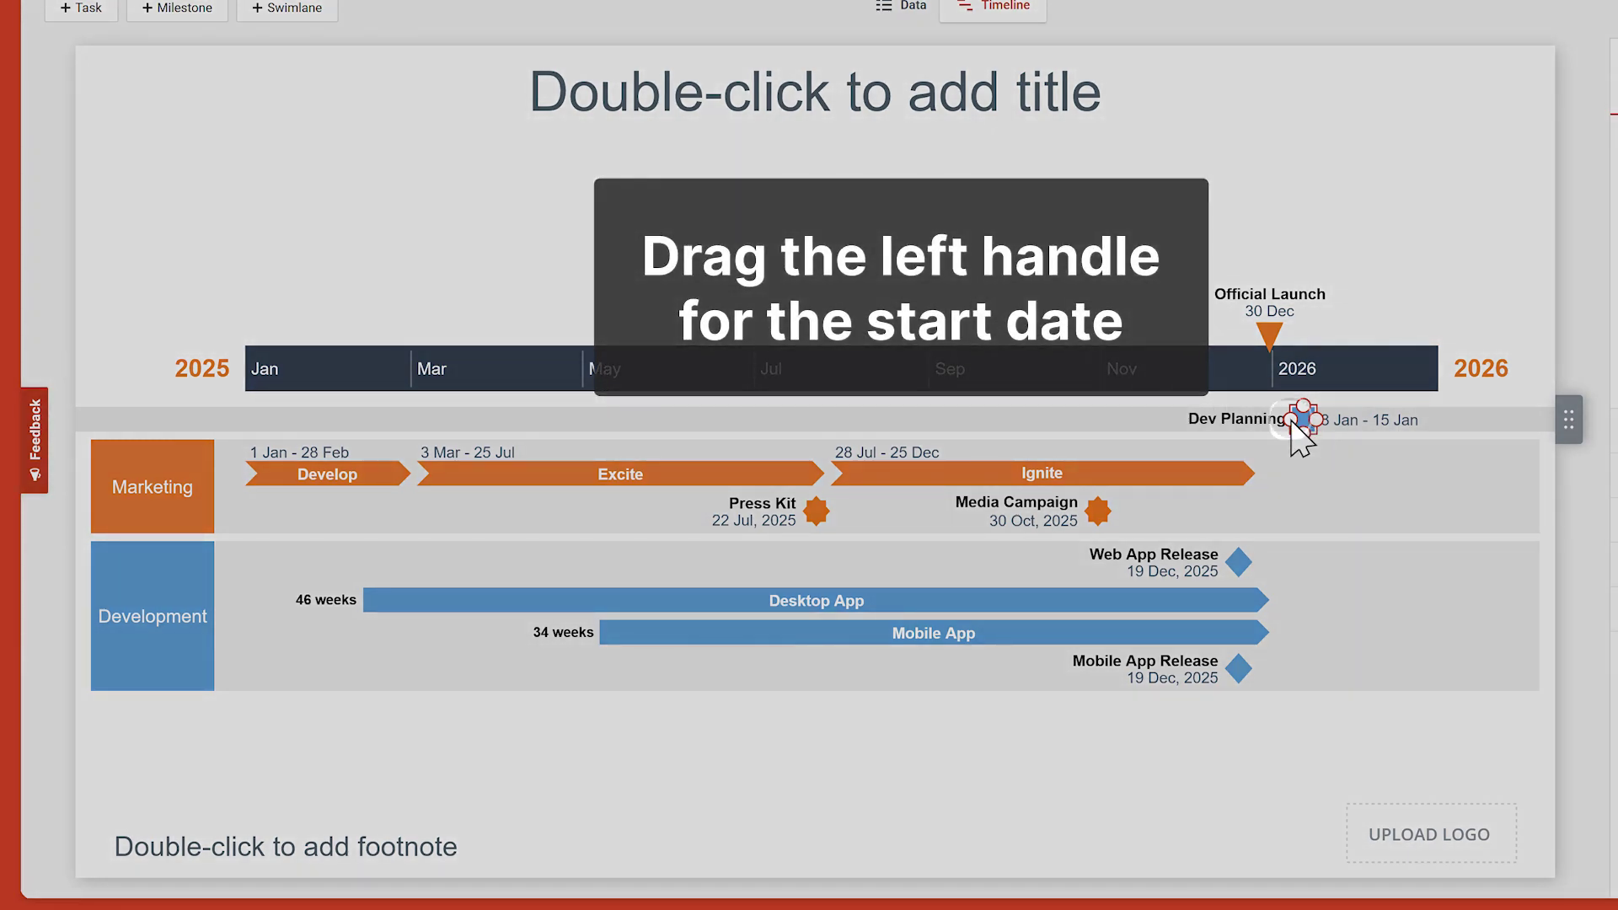
drag(1292, 419, 245, 421)
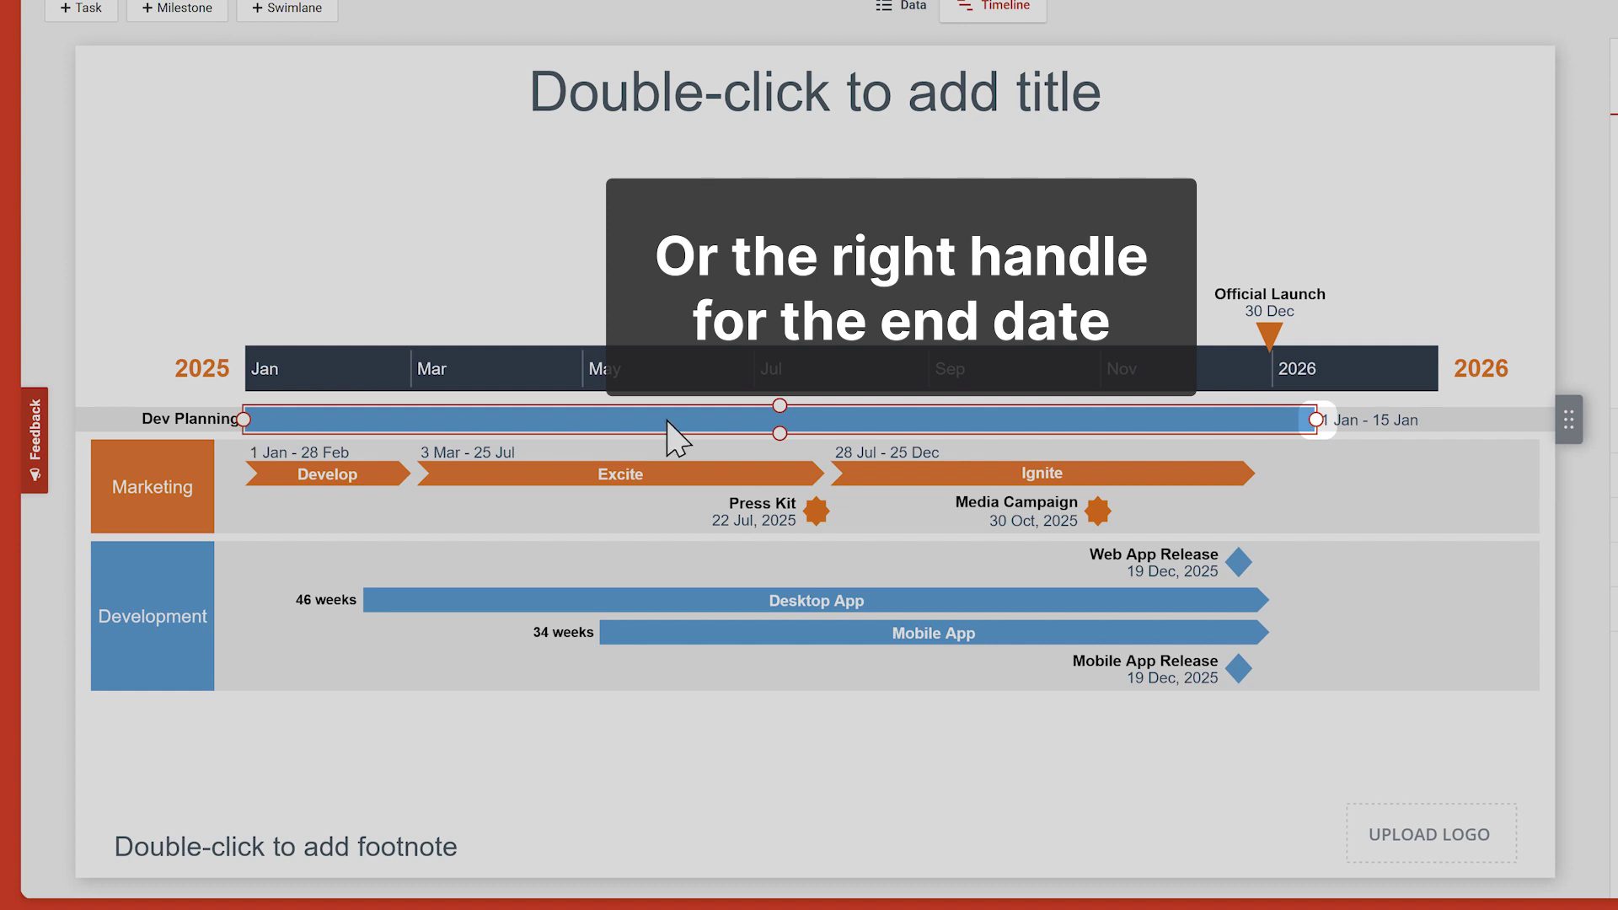
drag(1317, 419, 440, 419)
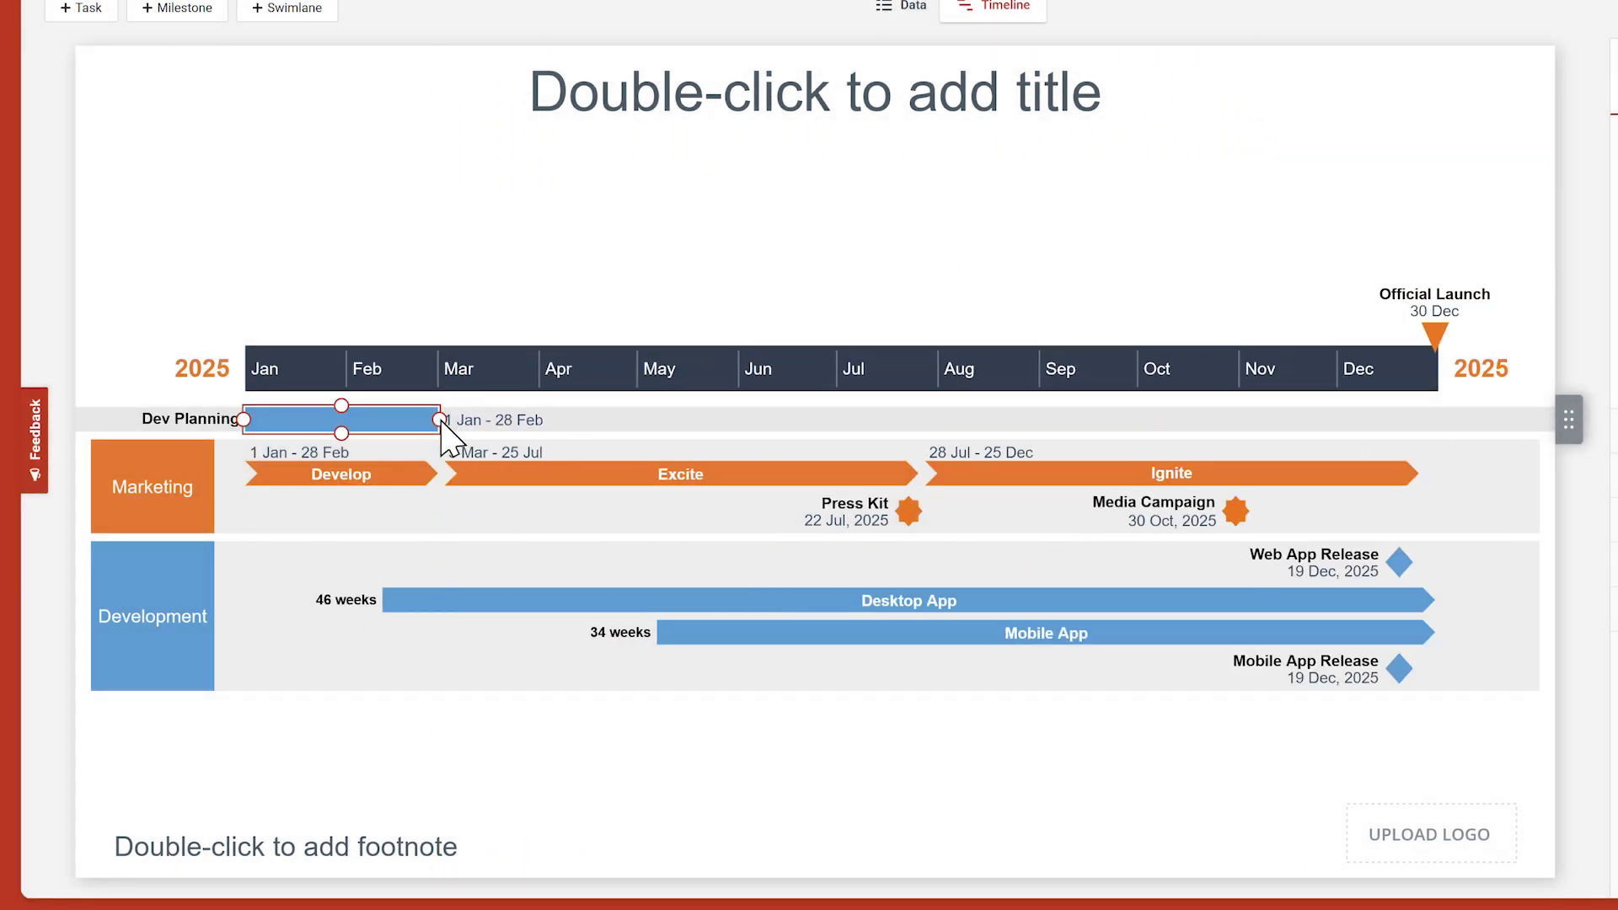
click(341, 432)
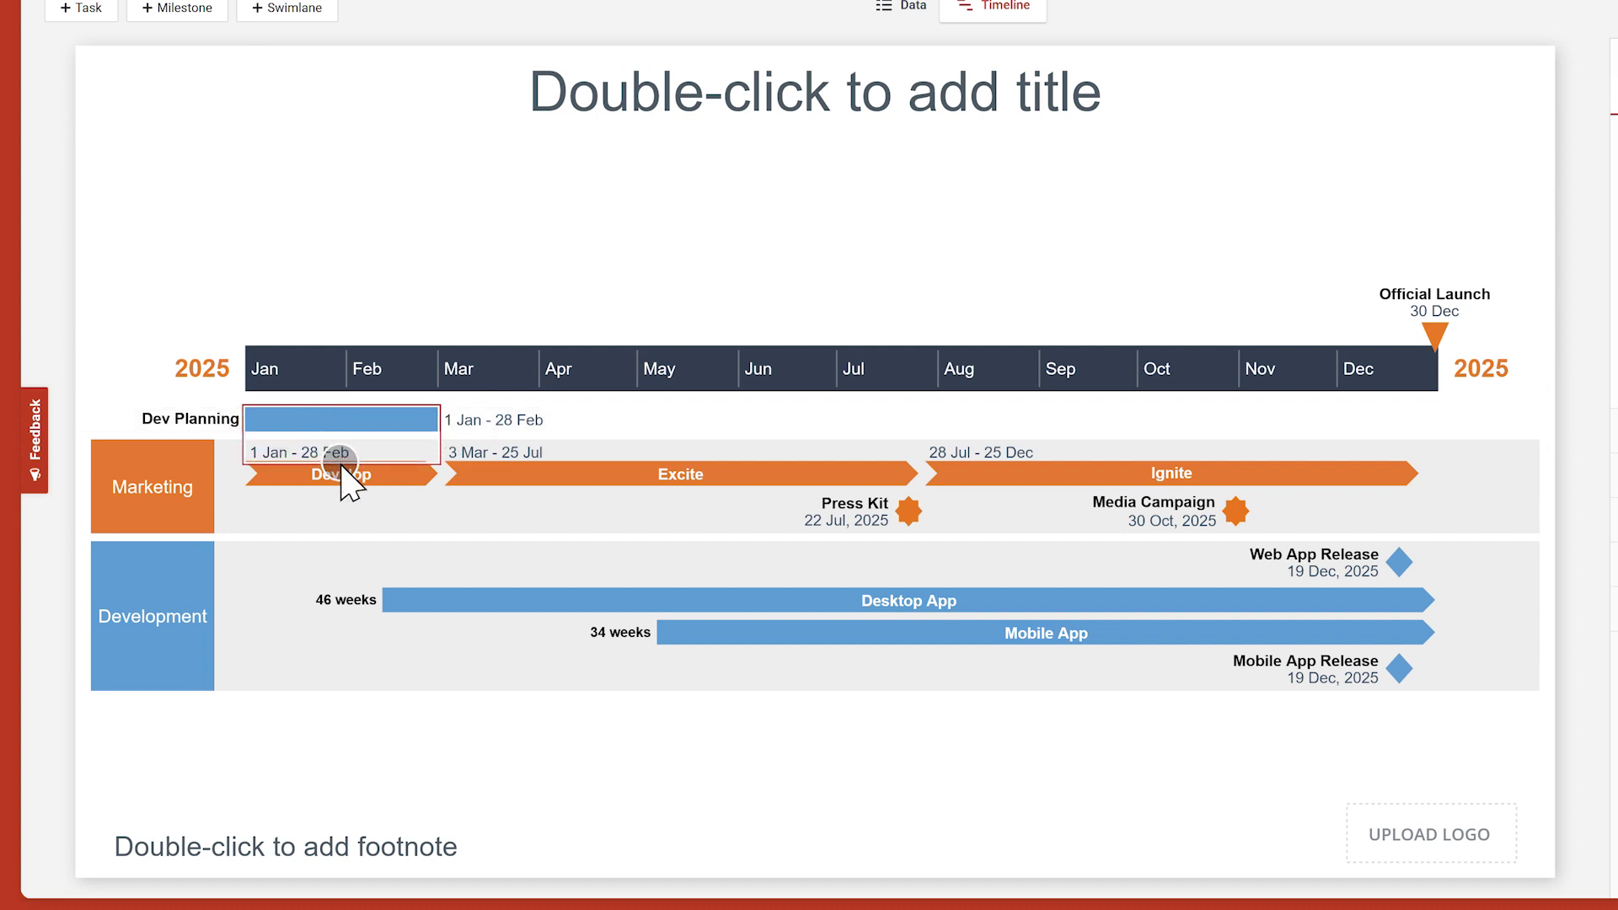
click(341, 464)
click(342, 463)
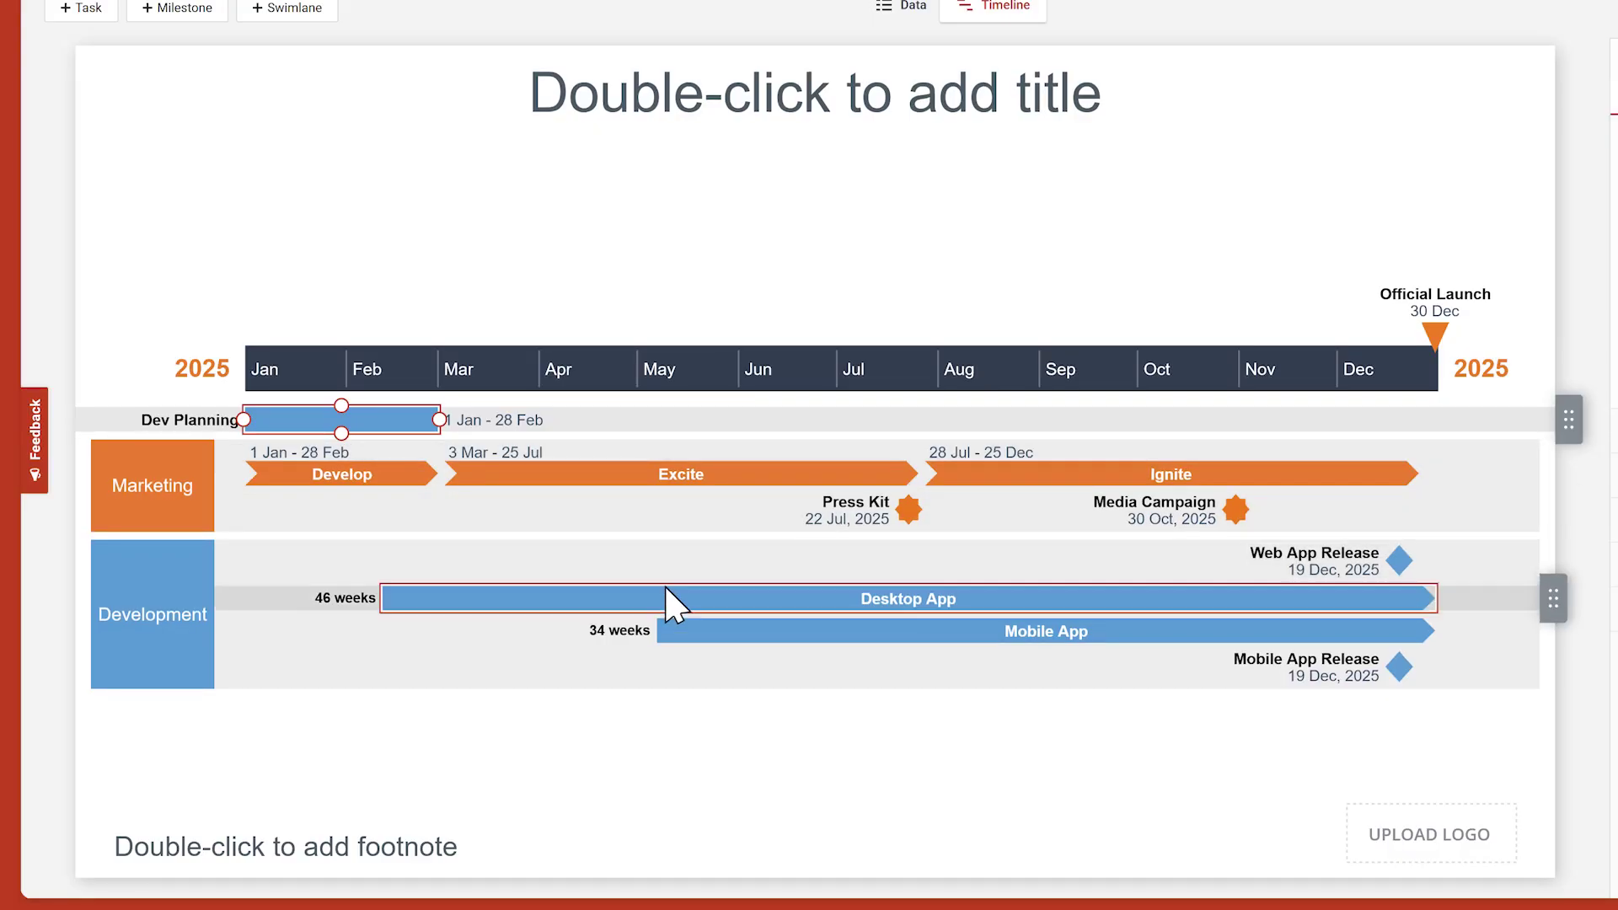
Put Desktop App below Mobile App and Marketing tasks below its milestones, and place Dev Planning's title inside its bar with its date below
drag(666, 588, 695, 650)
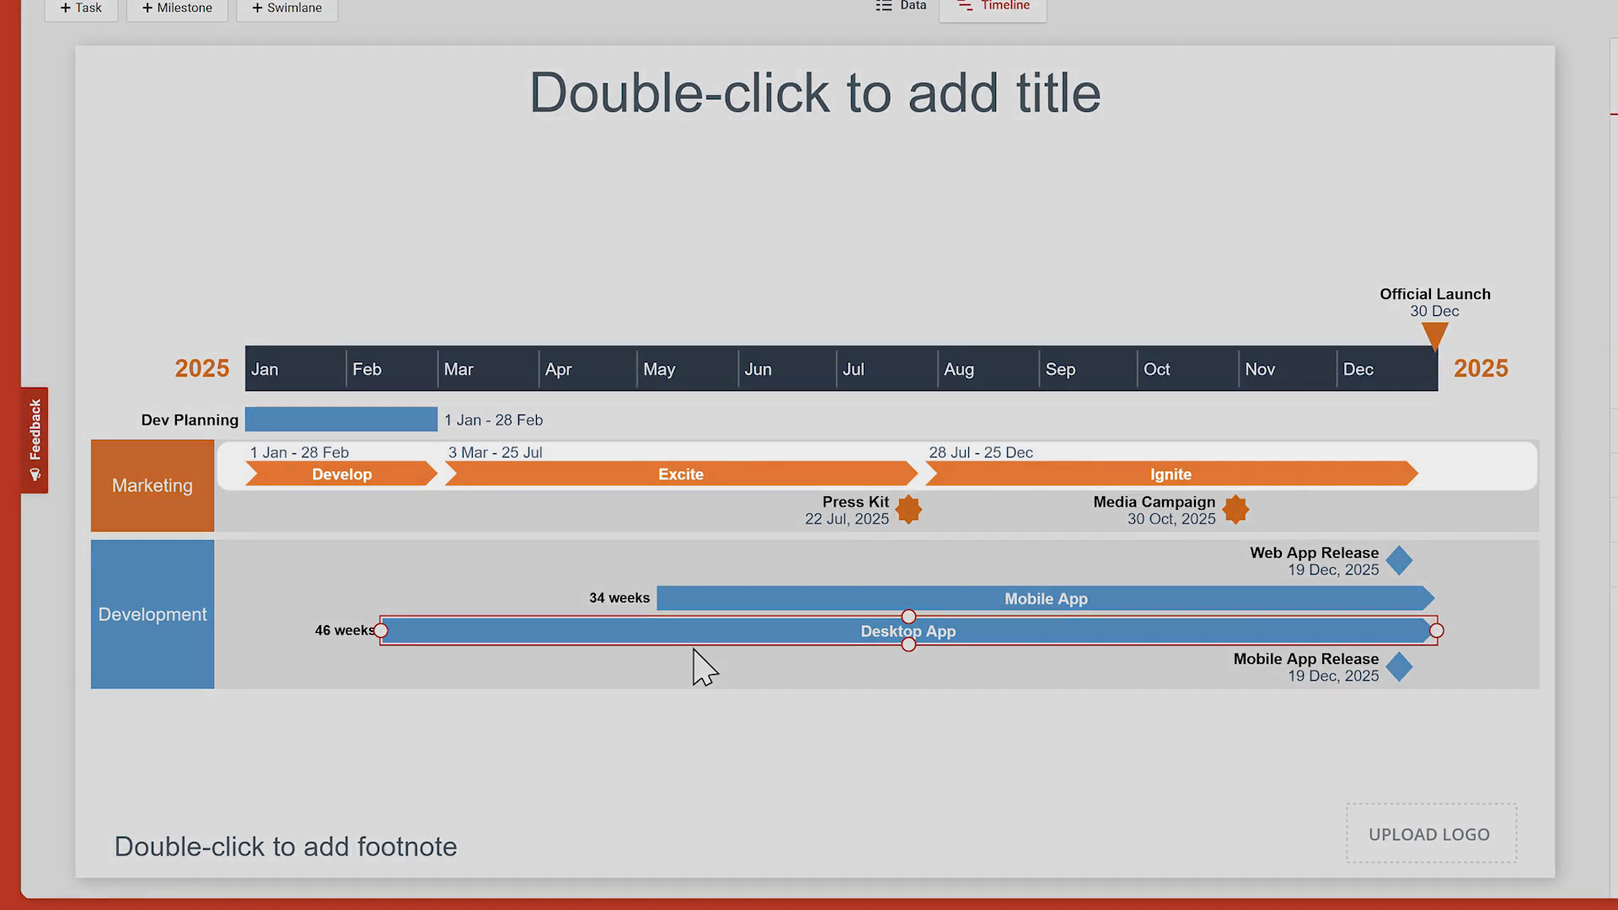
mouse_move(1547, 507)
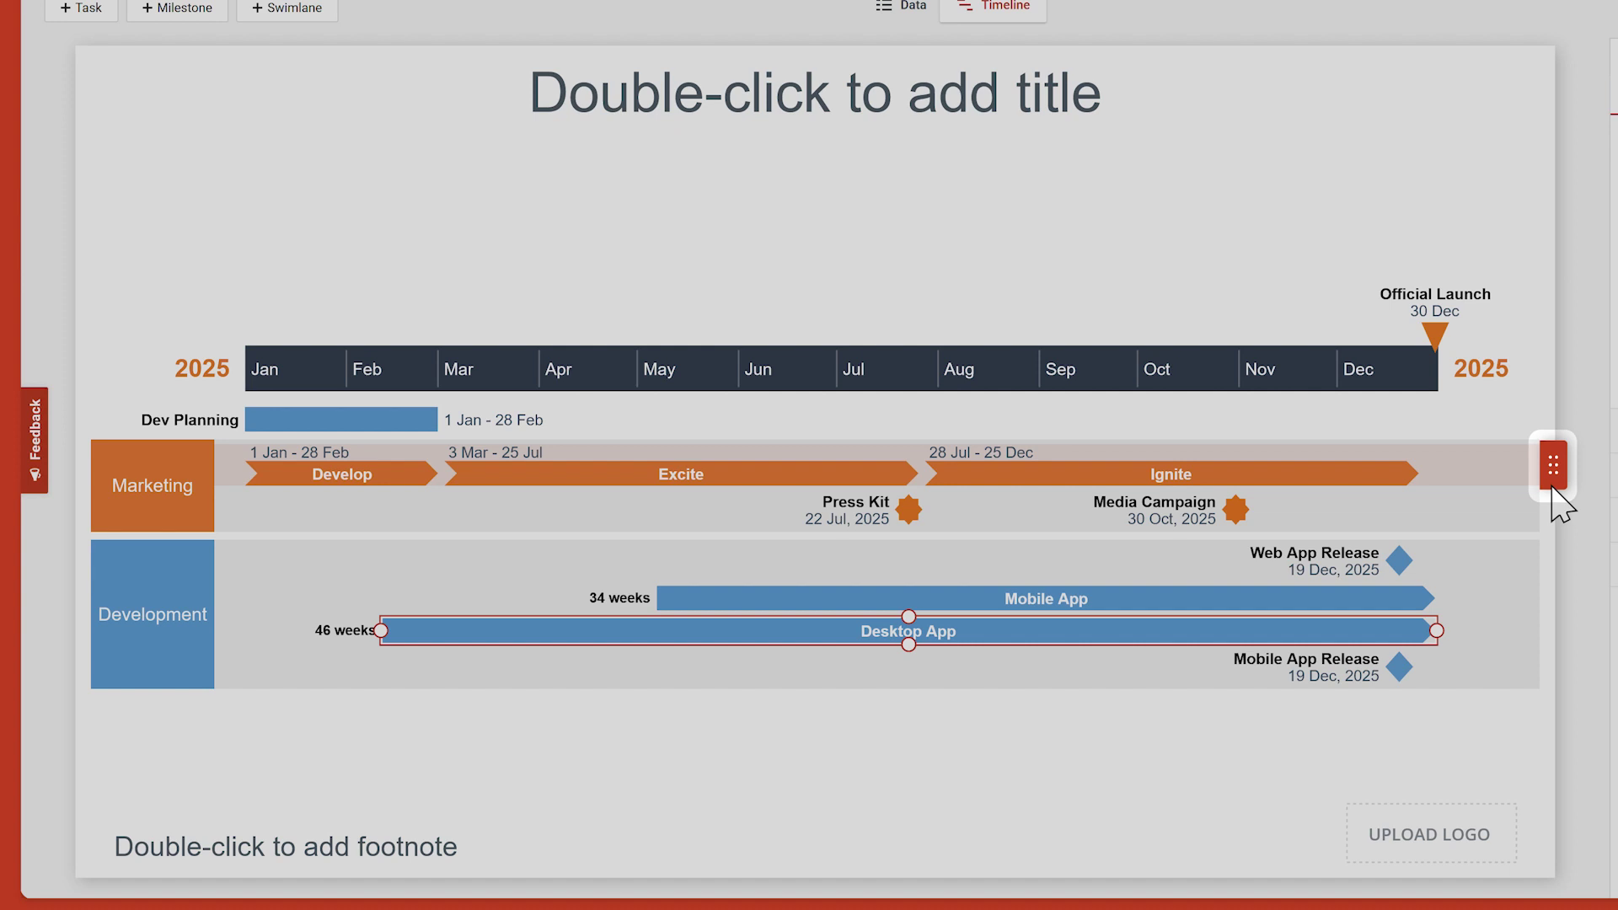
drag(1551, 487, 1553, 533)
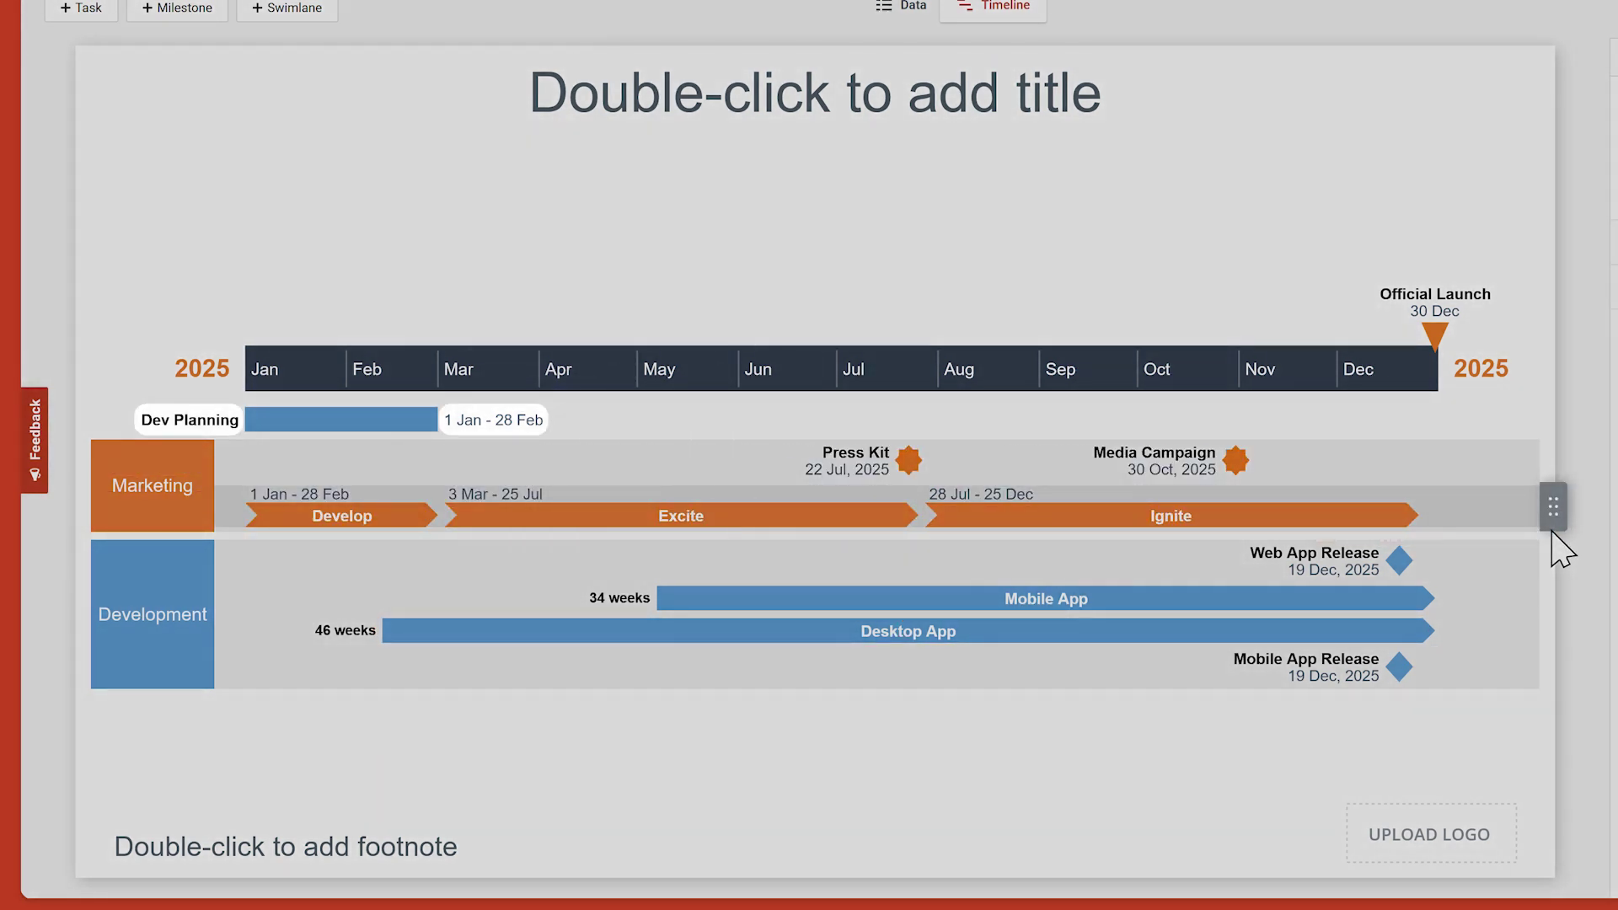
drag(225, 429, 332, 423)
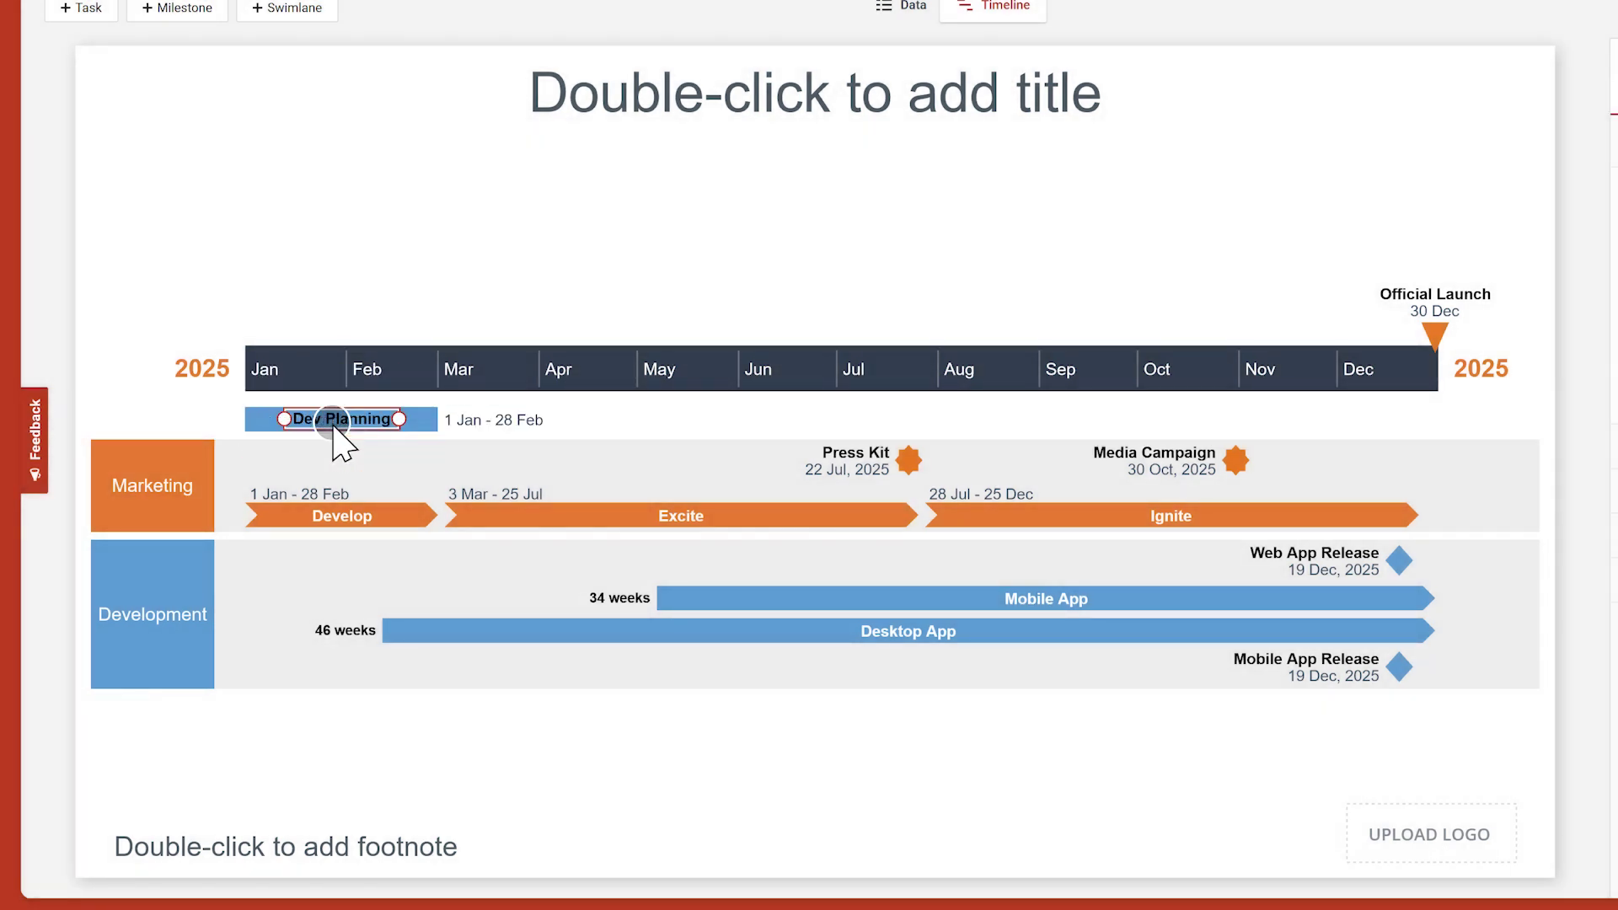
click(493, 421)
drag(493, 421, 409, 480)
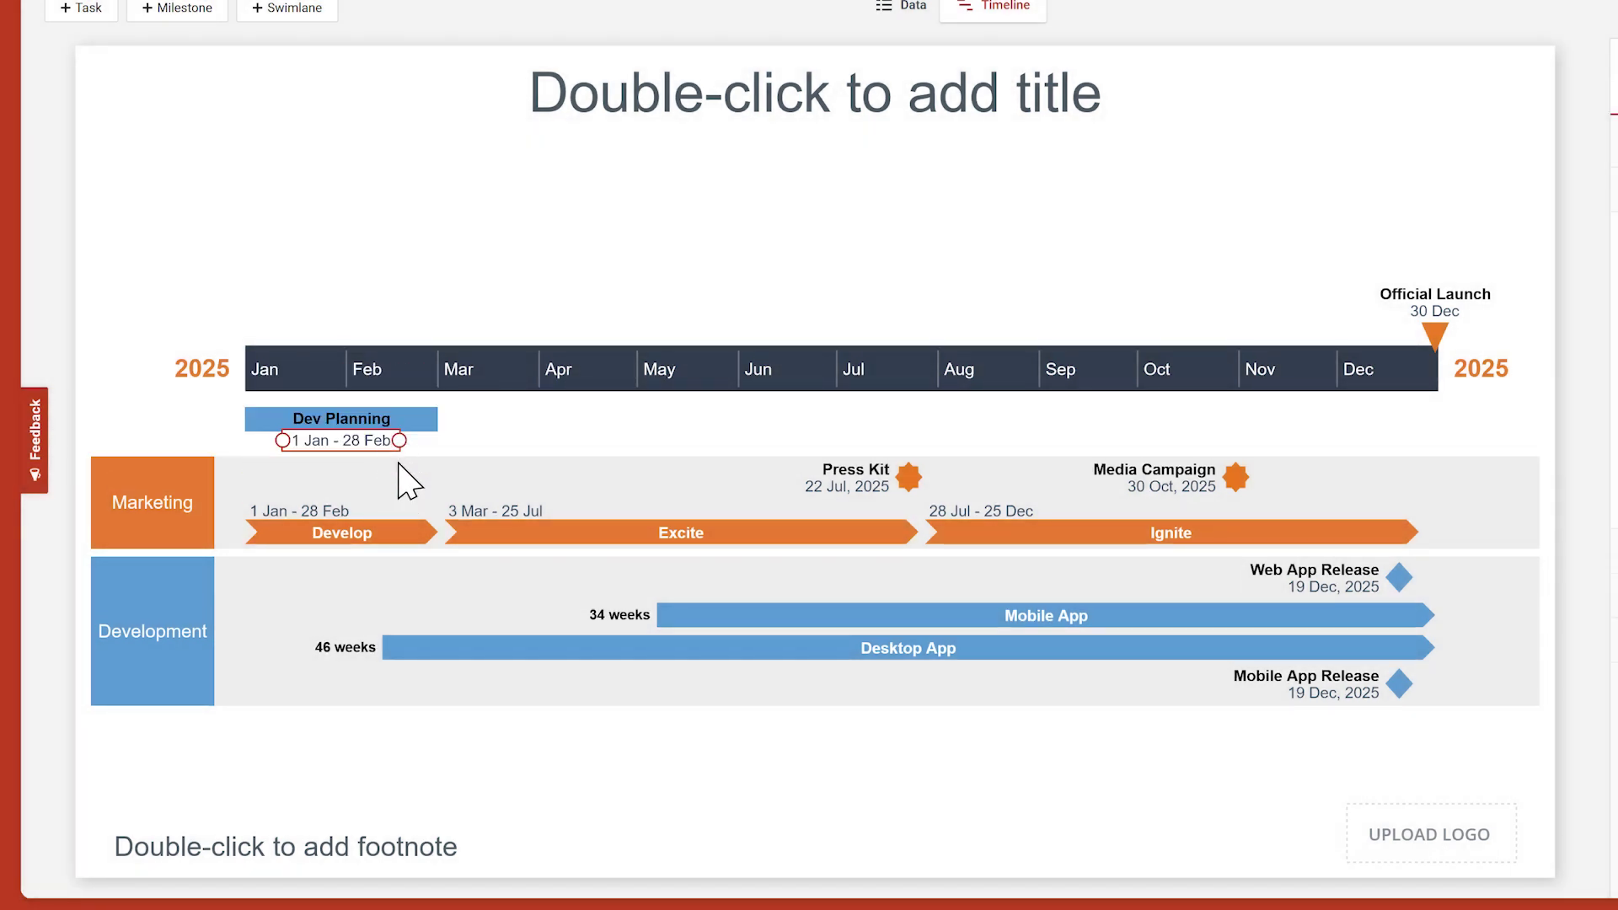
Move Dev Planning into Development, place Development above Marketing, and shift the timeline up
drag(403, 425, 413, 590)
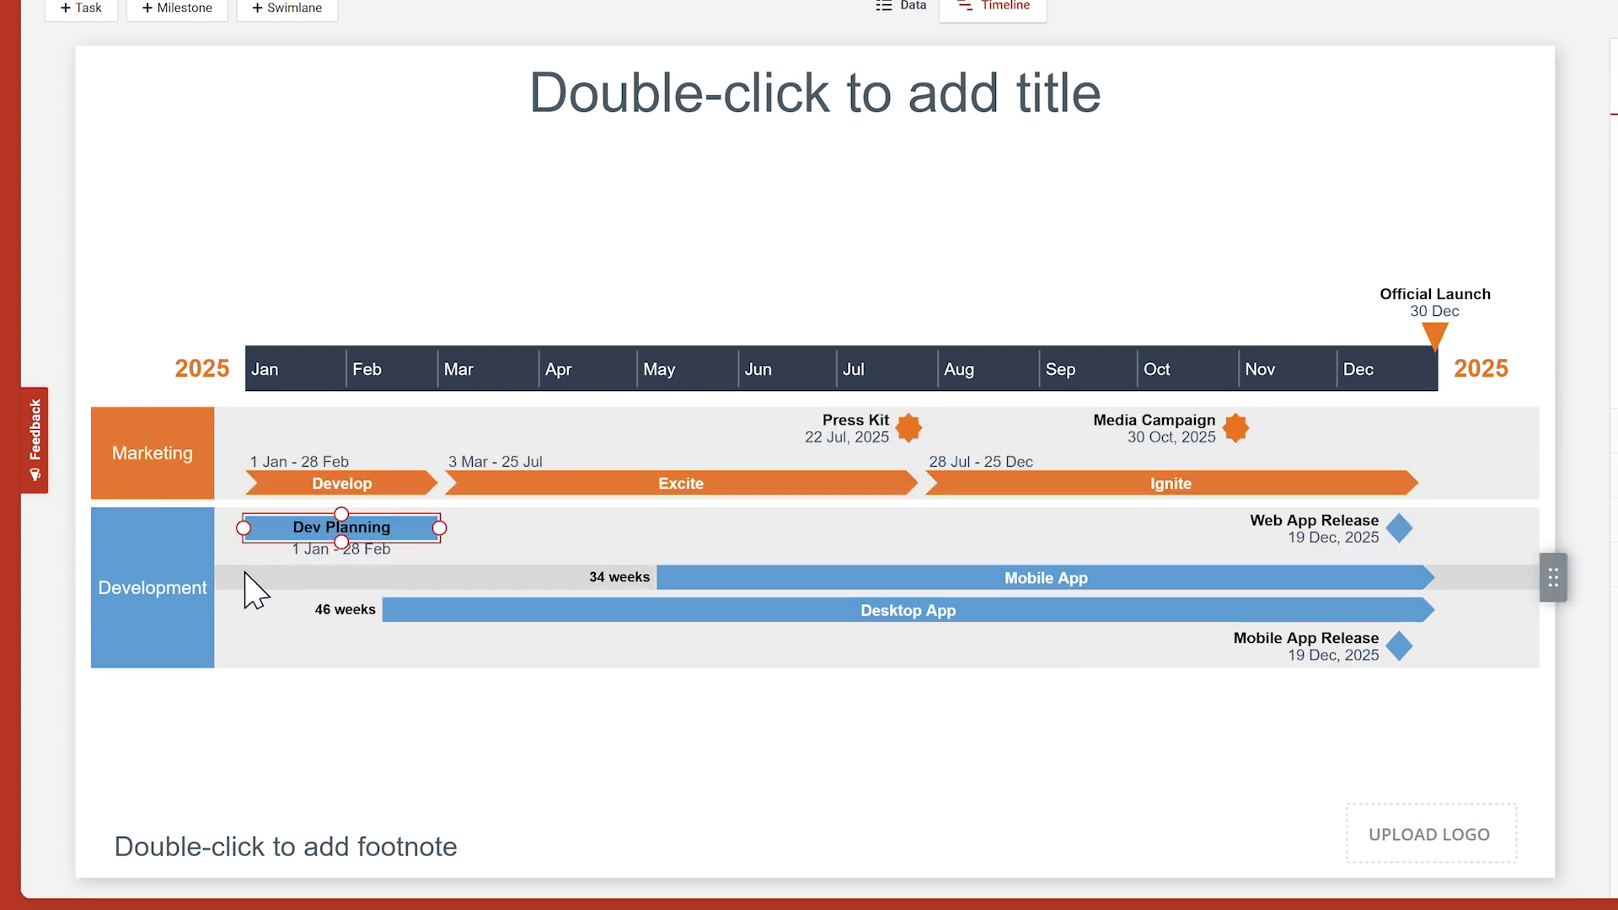
drag(203, 575, 199, 403)
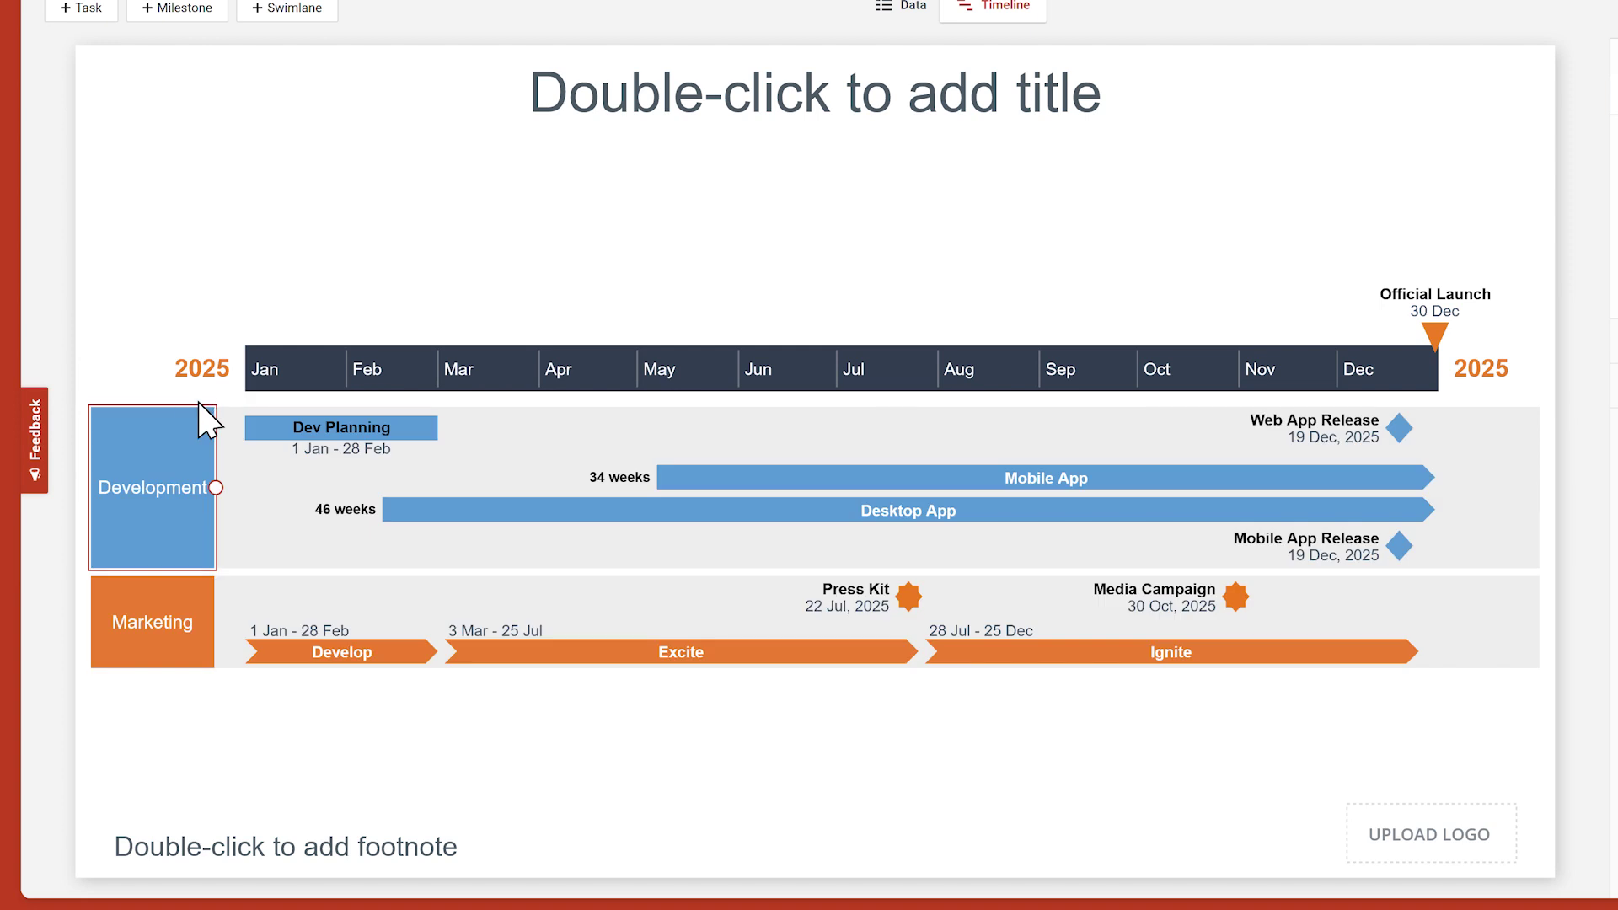
drag(316, 376, 316, 313)
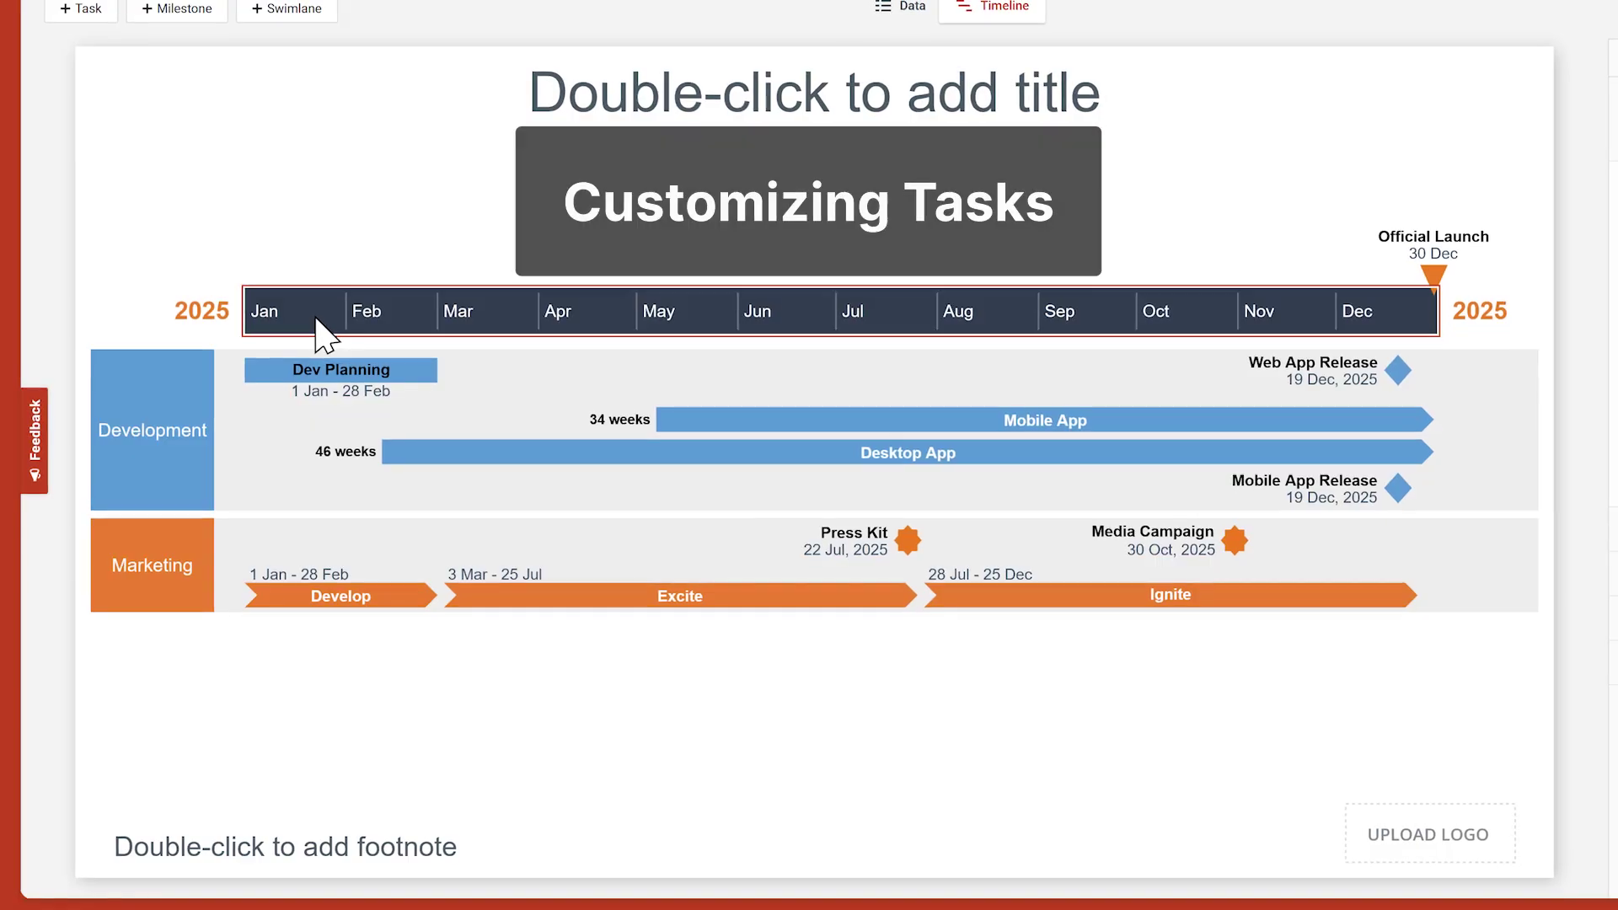
Style Dev Planning as a large light-green rounded rectangle with a dark grey title
click(278, 388)
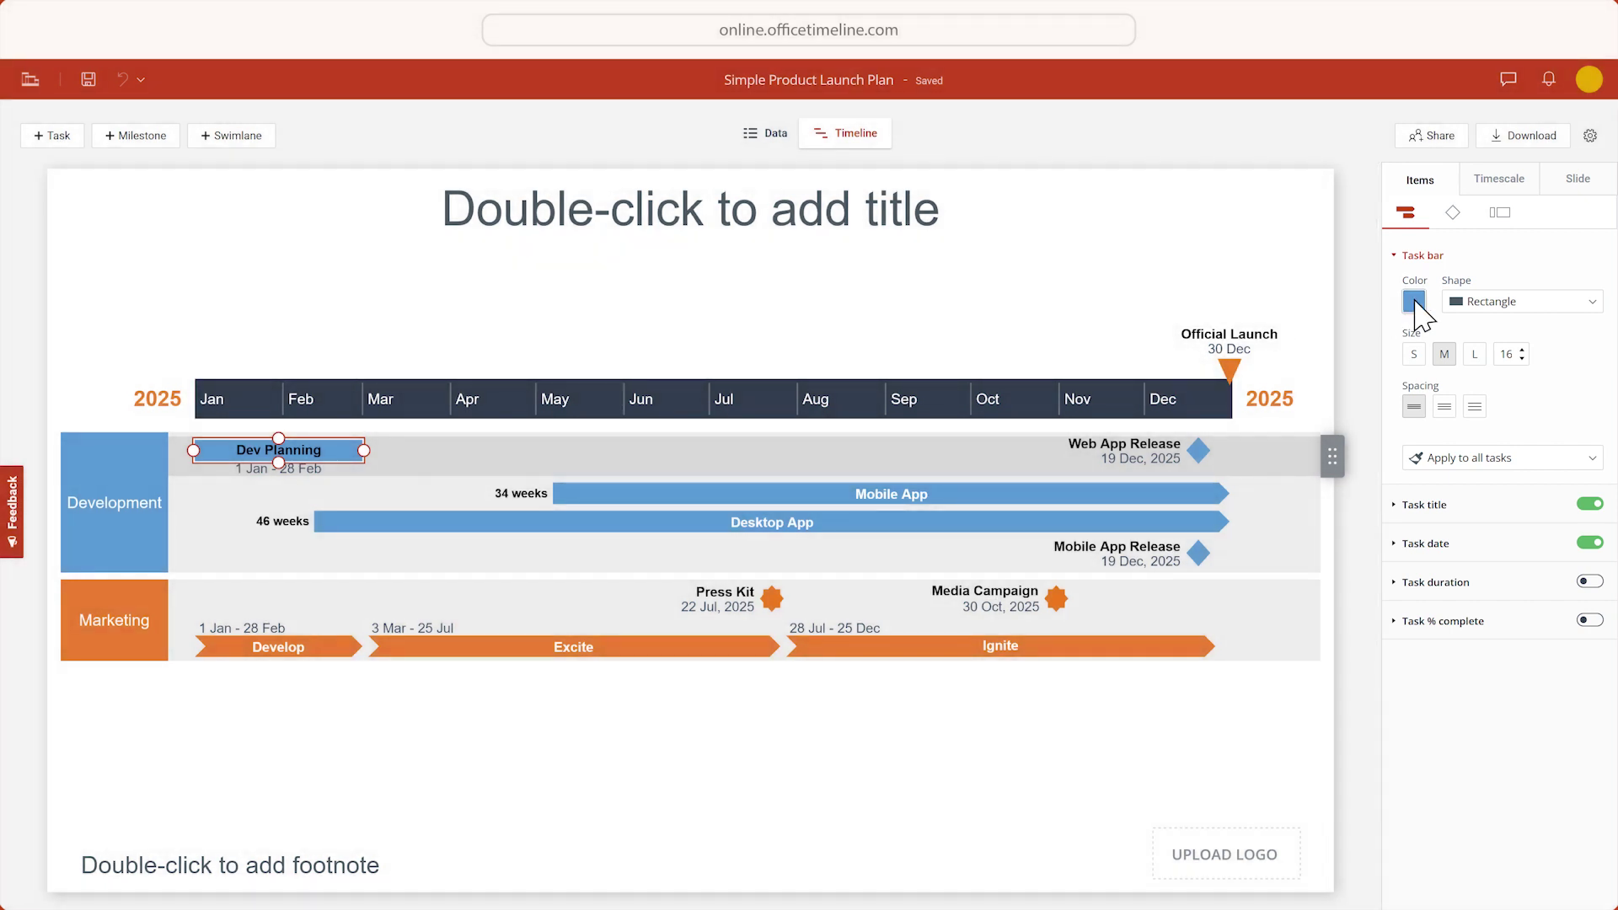
click(1414, 301)
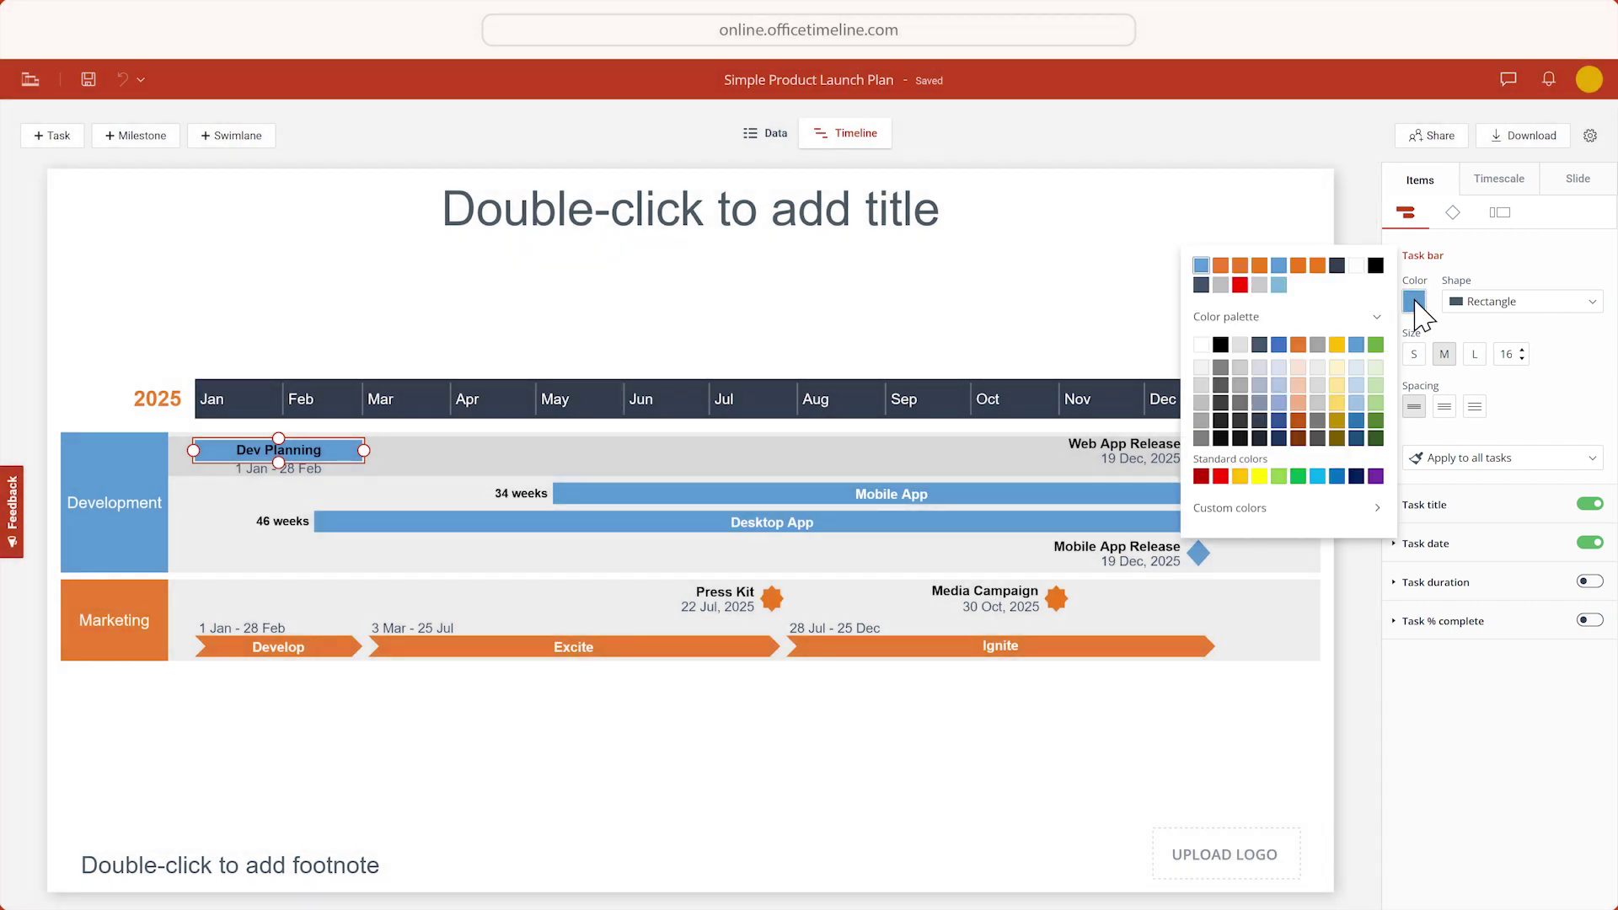
click(1375, 403)
click(1525, 301)
click(1508, 345)
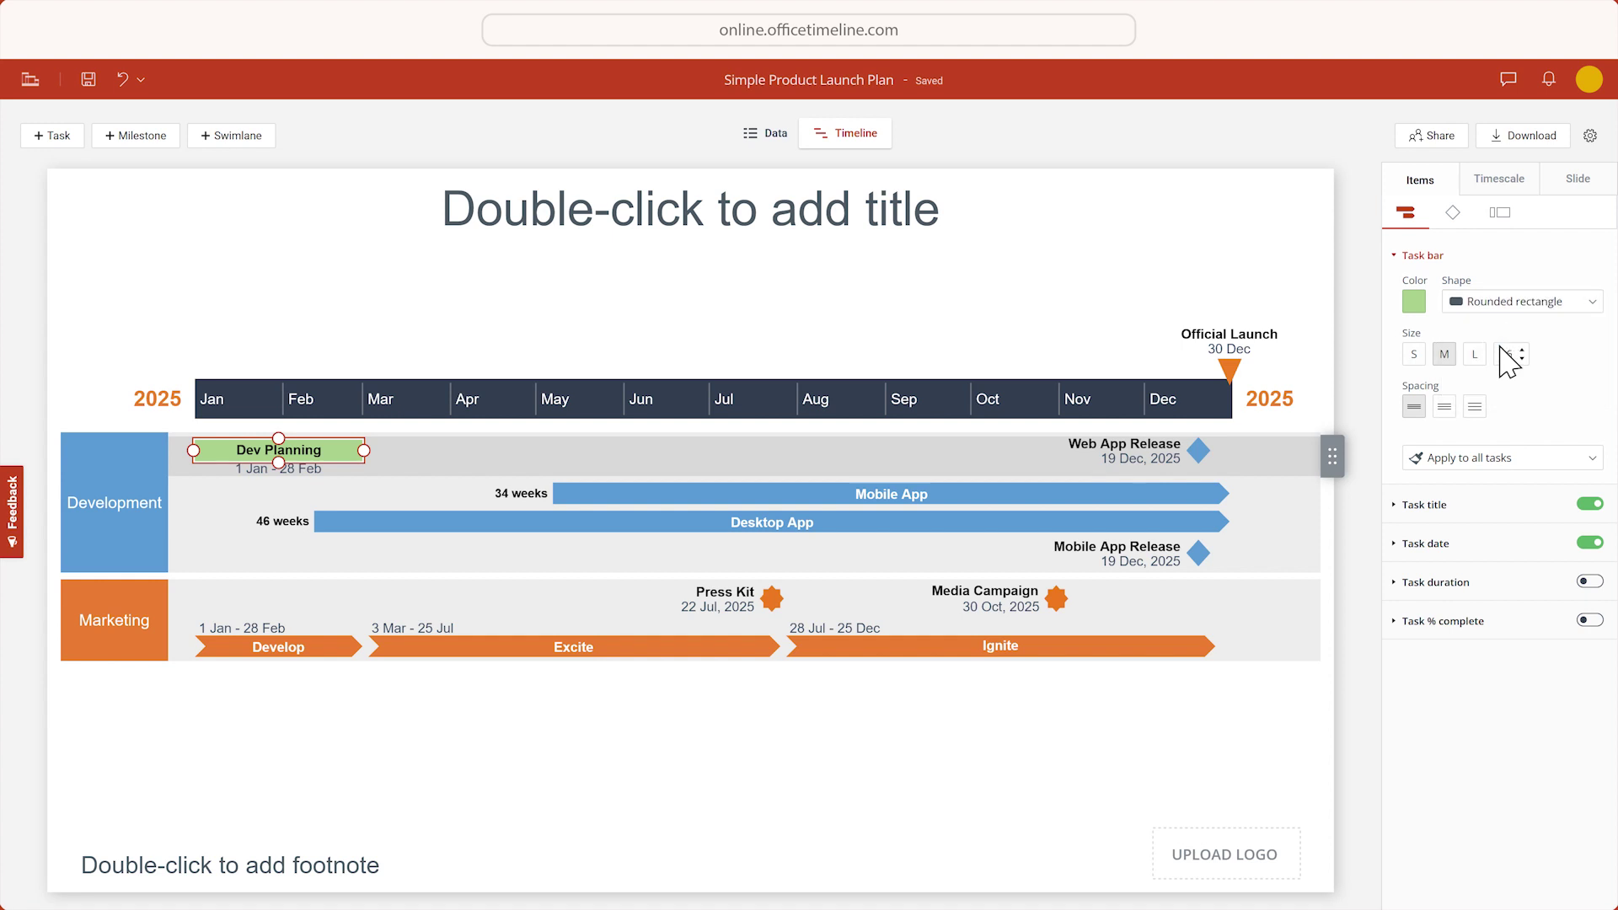
click(1475, 355)
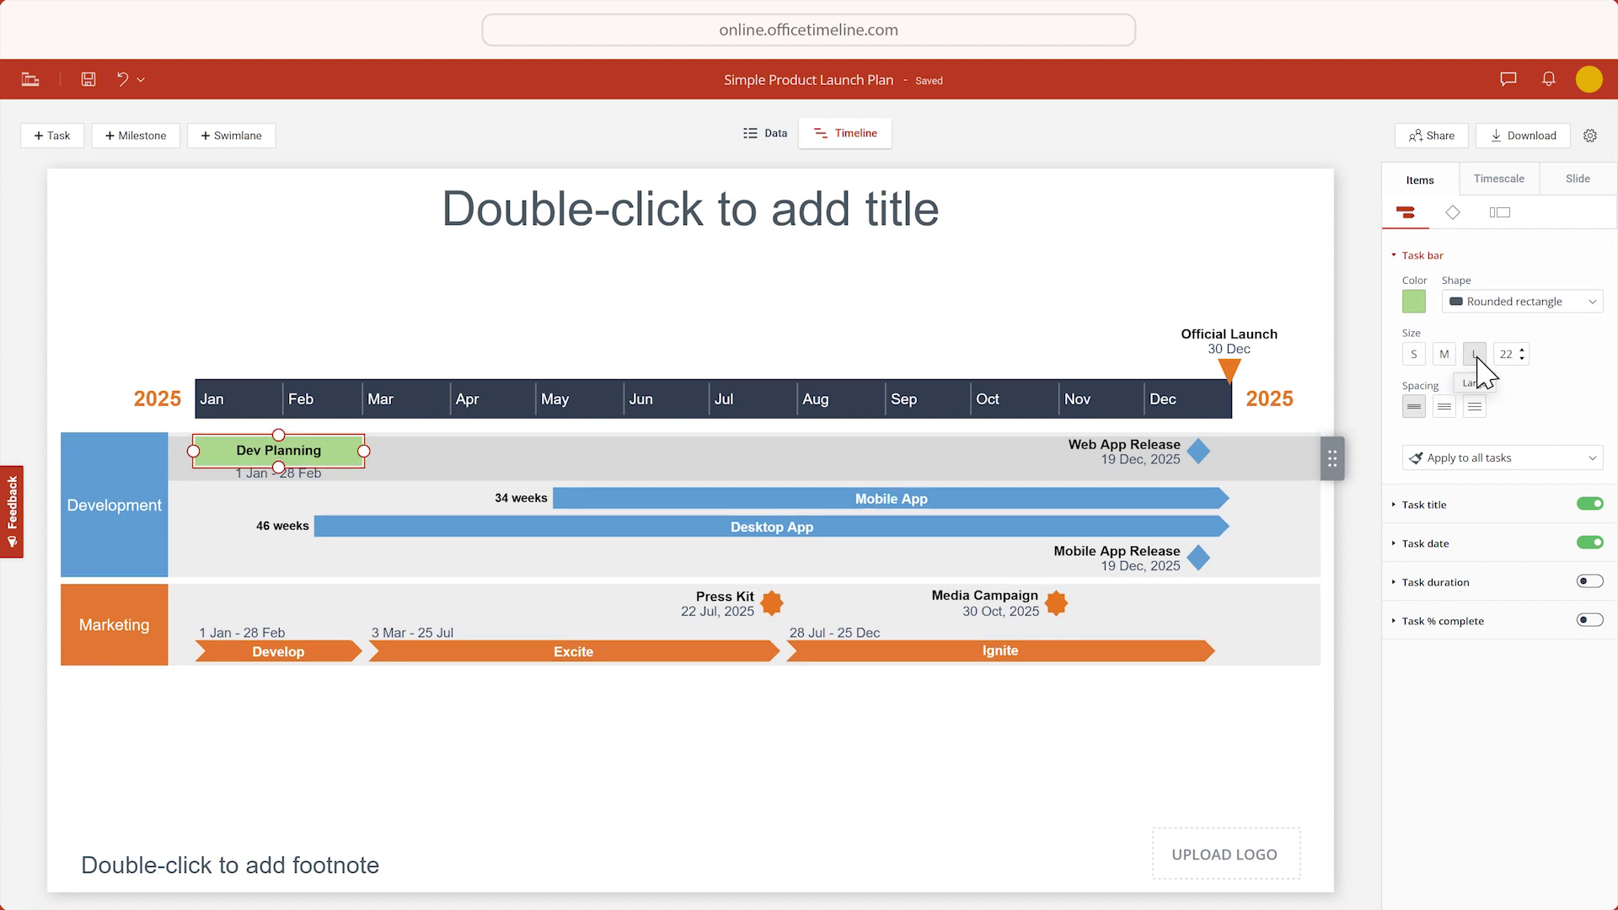
click(1493, 505)
click(1414, 341)
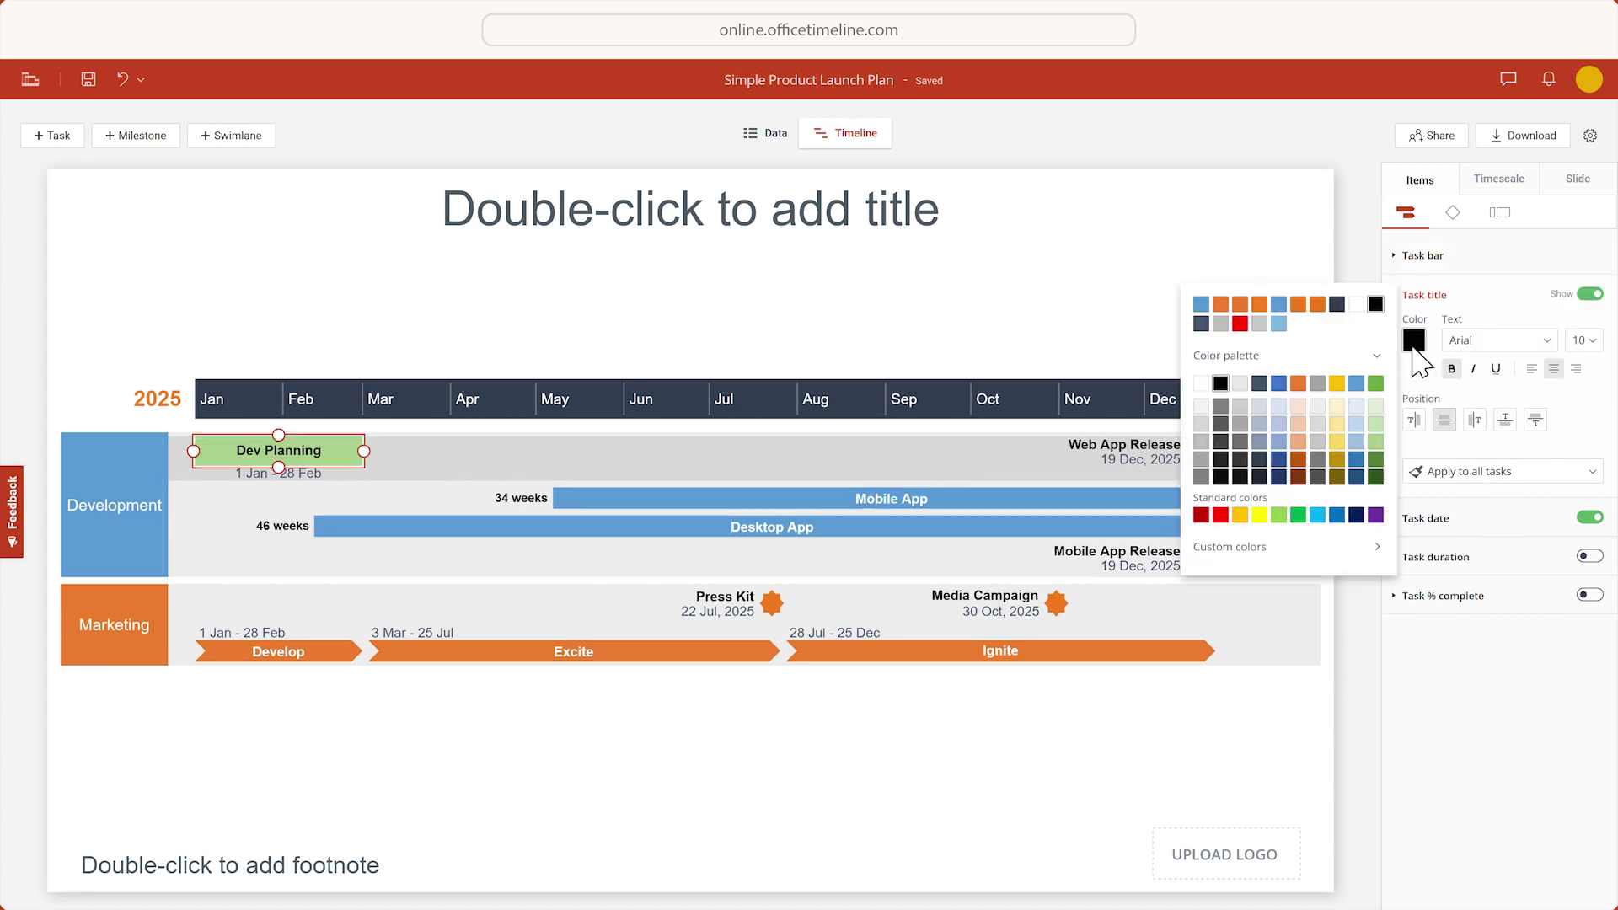
click(1240, 461)
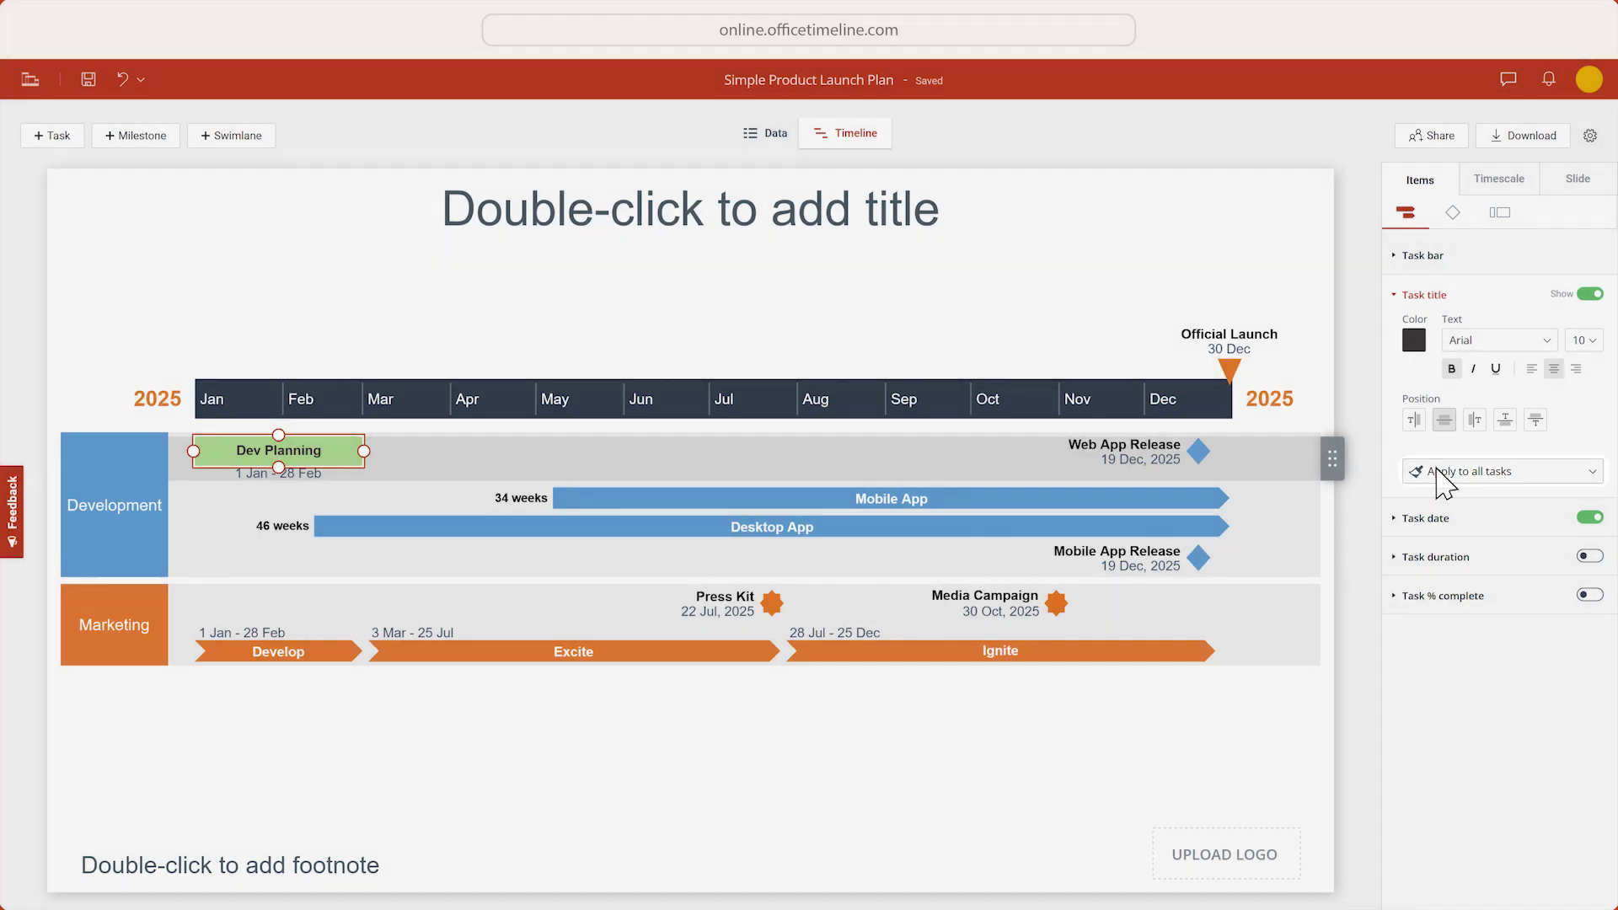
Apply Dev Planning's title and bar styles to all tasks
click(1440, 472)
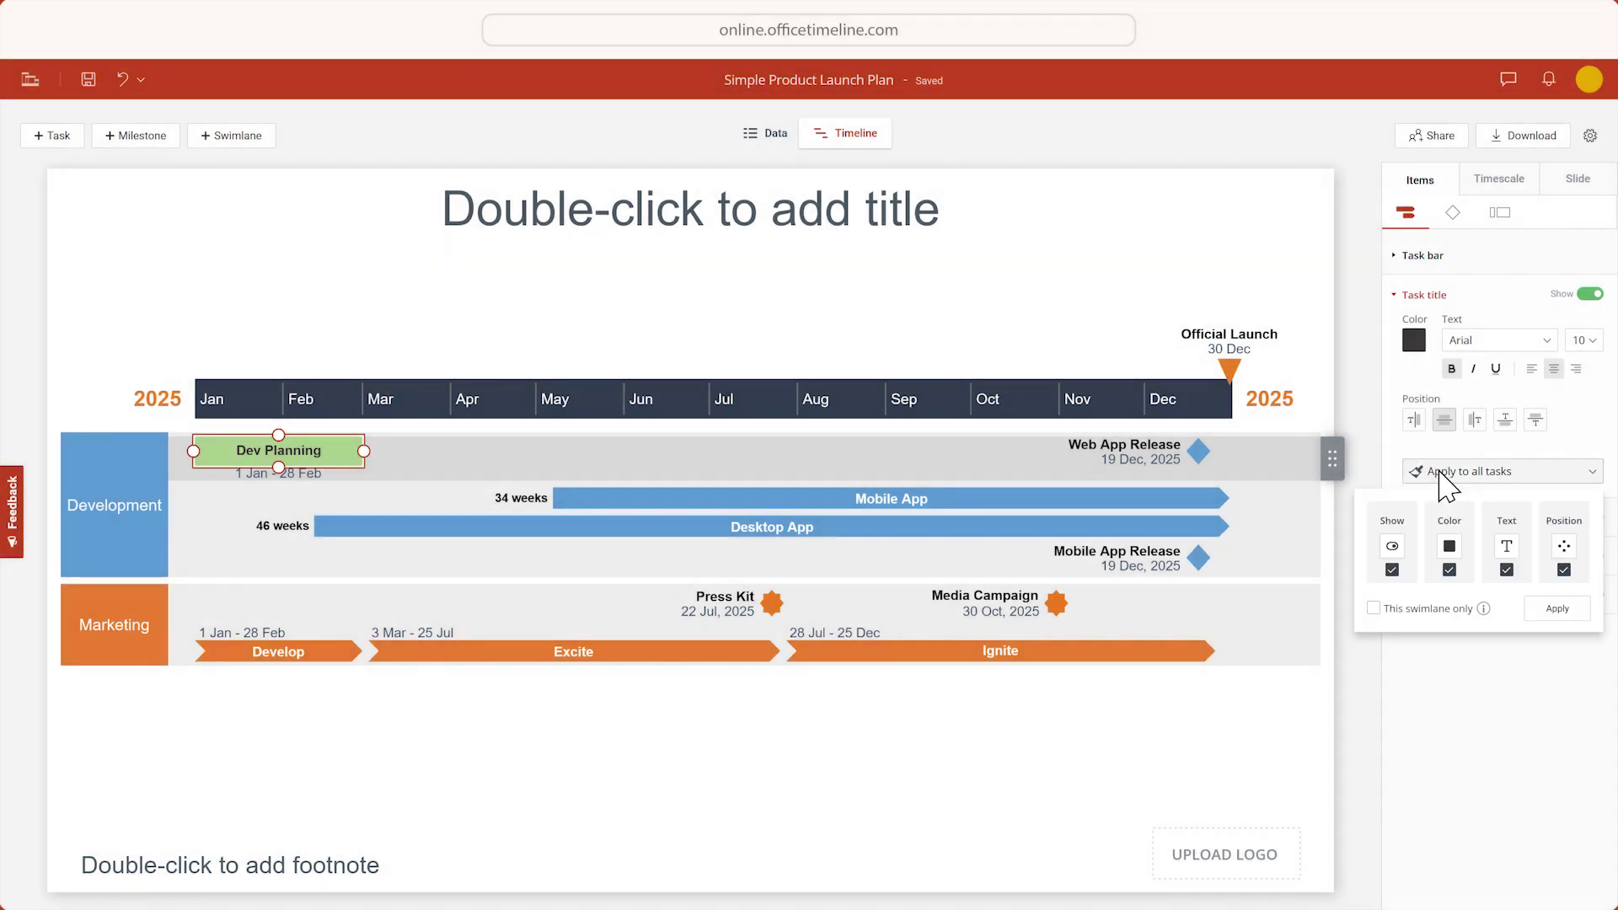
click(1558, 610)
click(1506, 257)
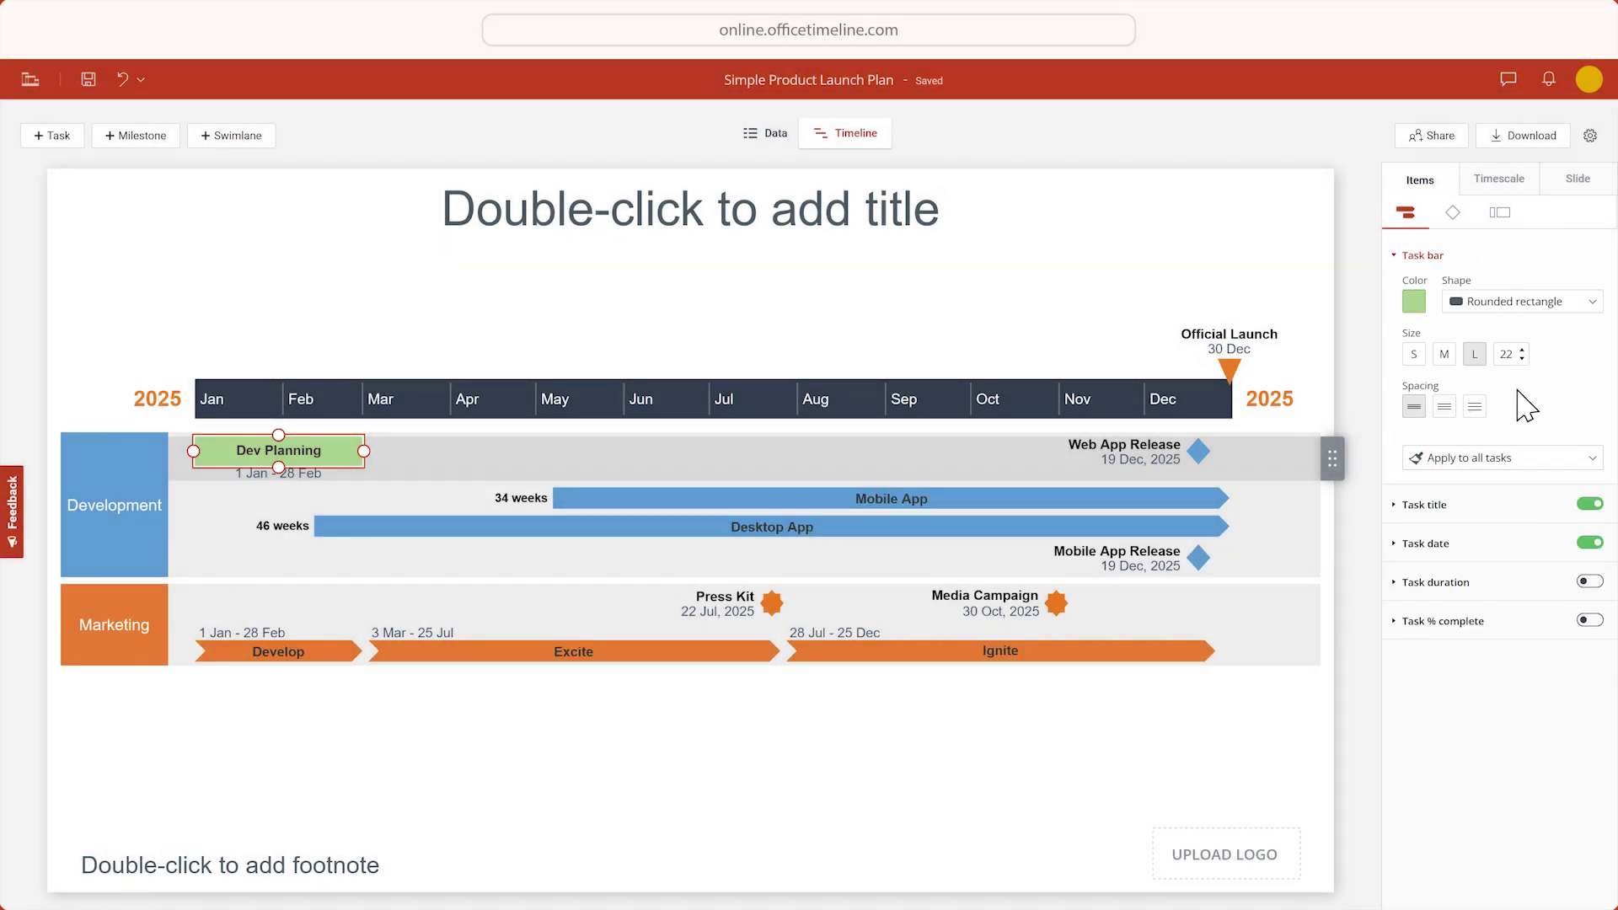
click(1522, 459)
click(1561, 593)
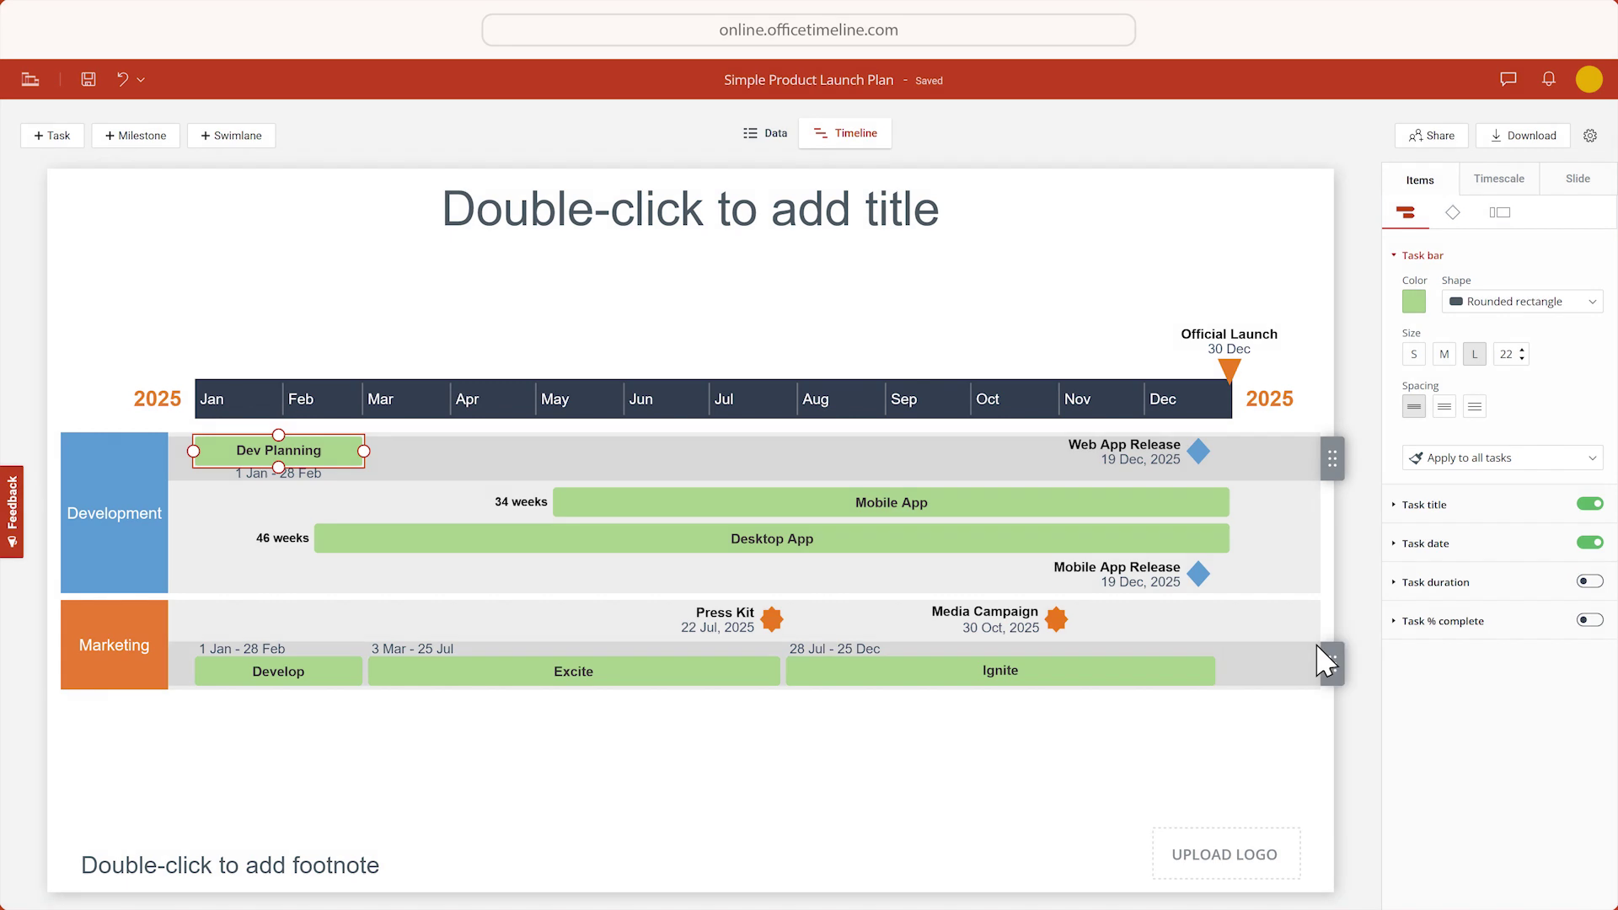
click(1175, 672)
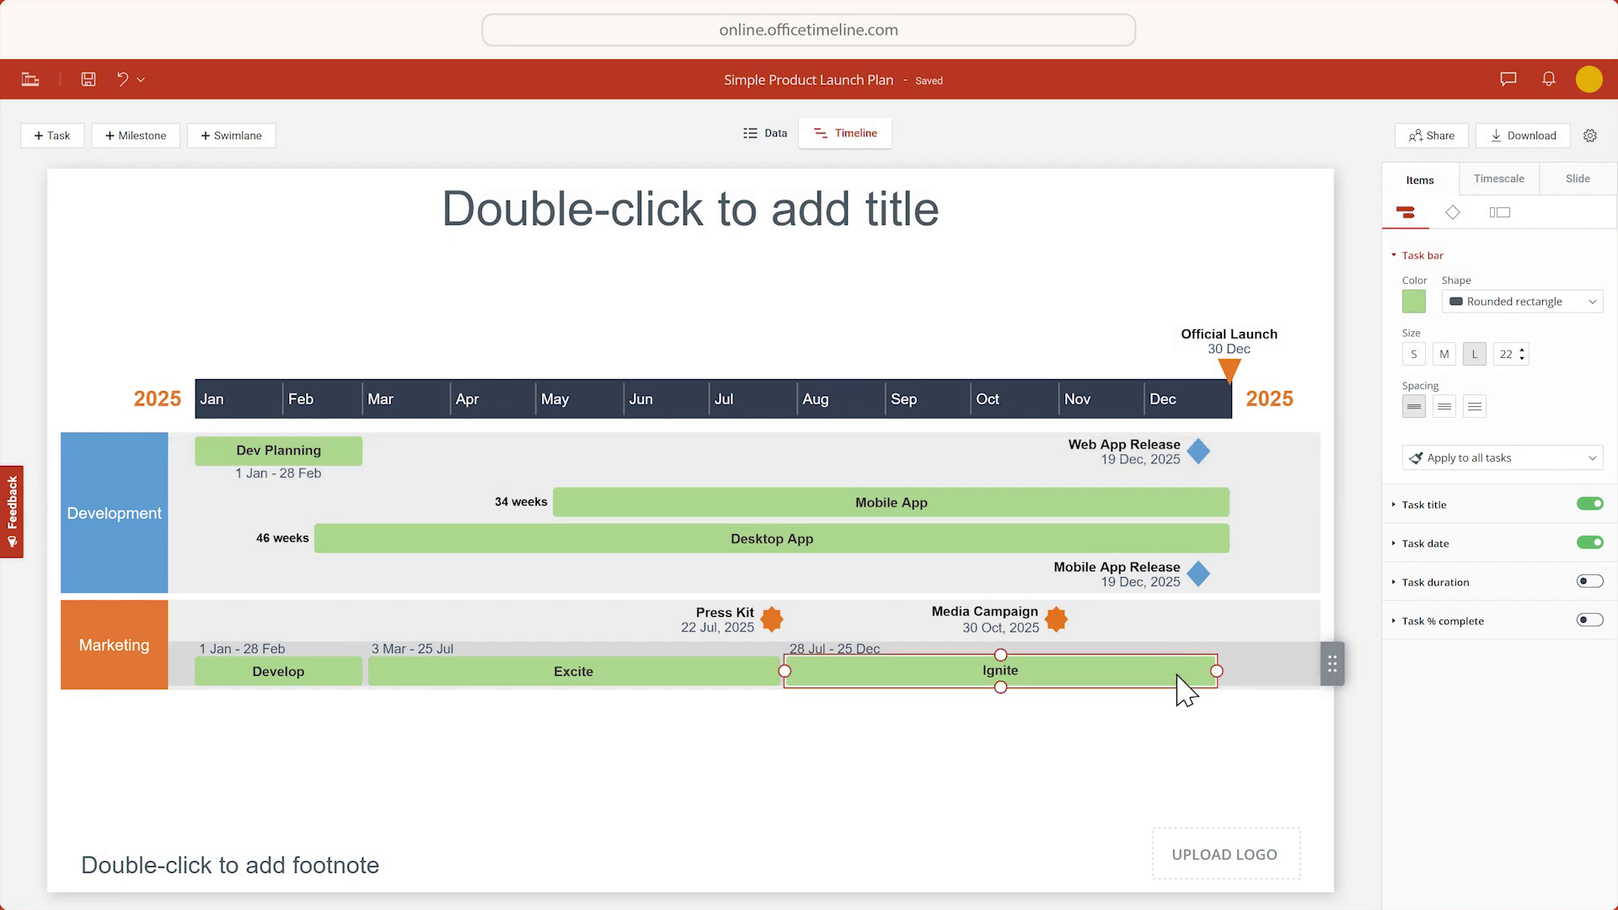
Colour Ignite's bar blue and apply it to the Marketing swimlane's tasks only
click(1413, 303)
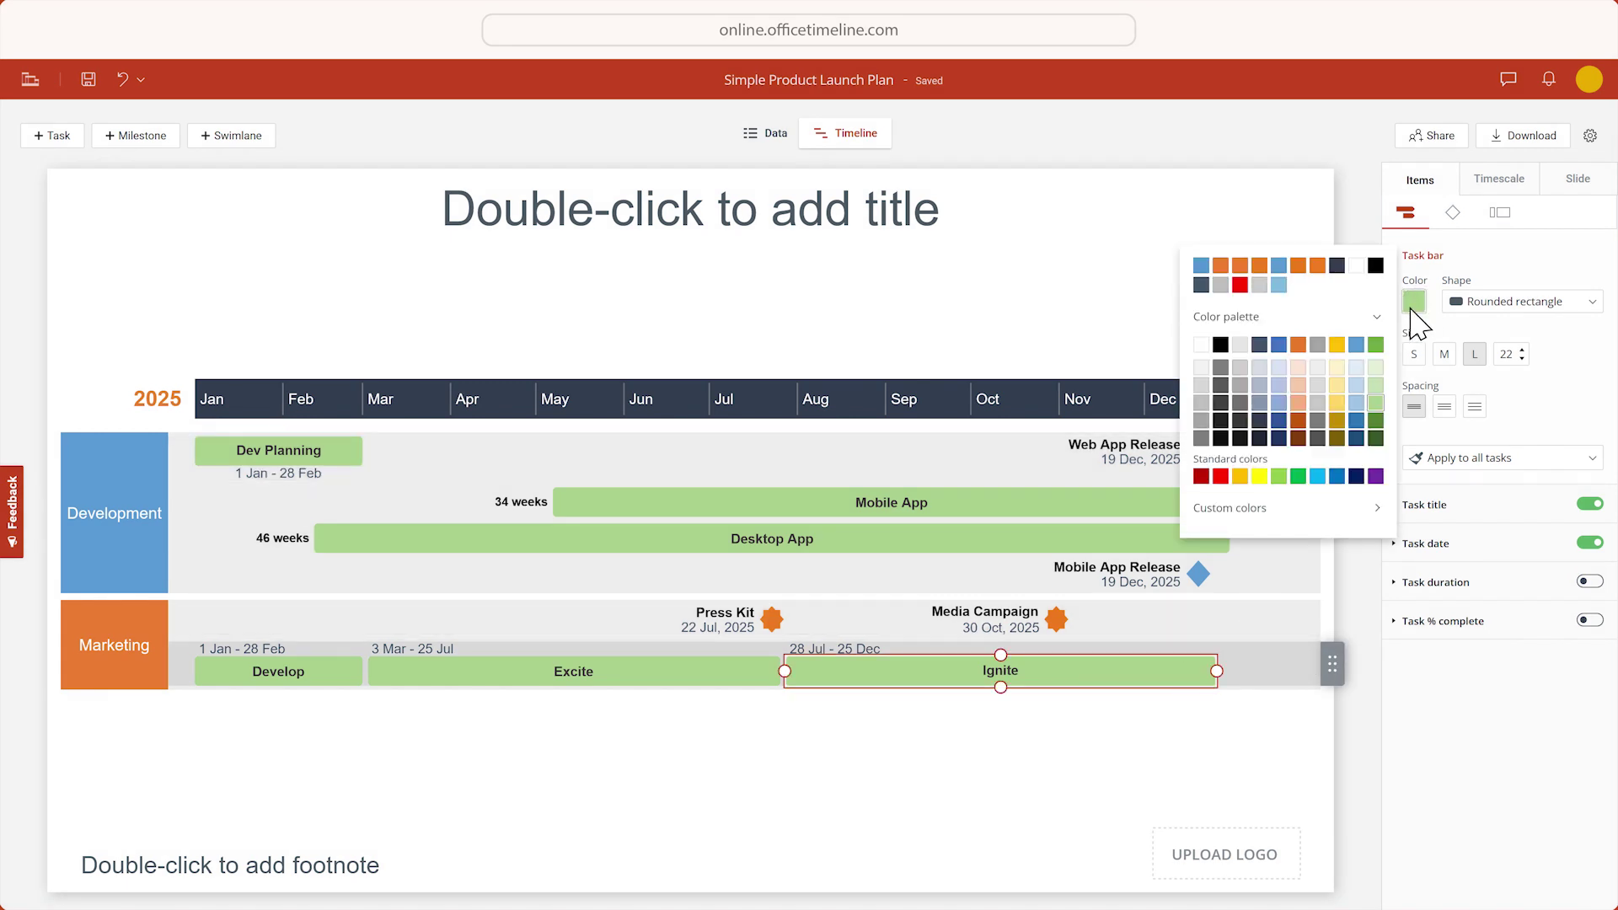
click(1278, 402)
click(1443, 459)
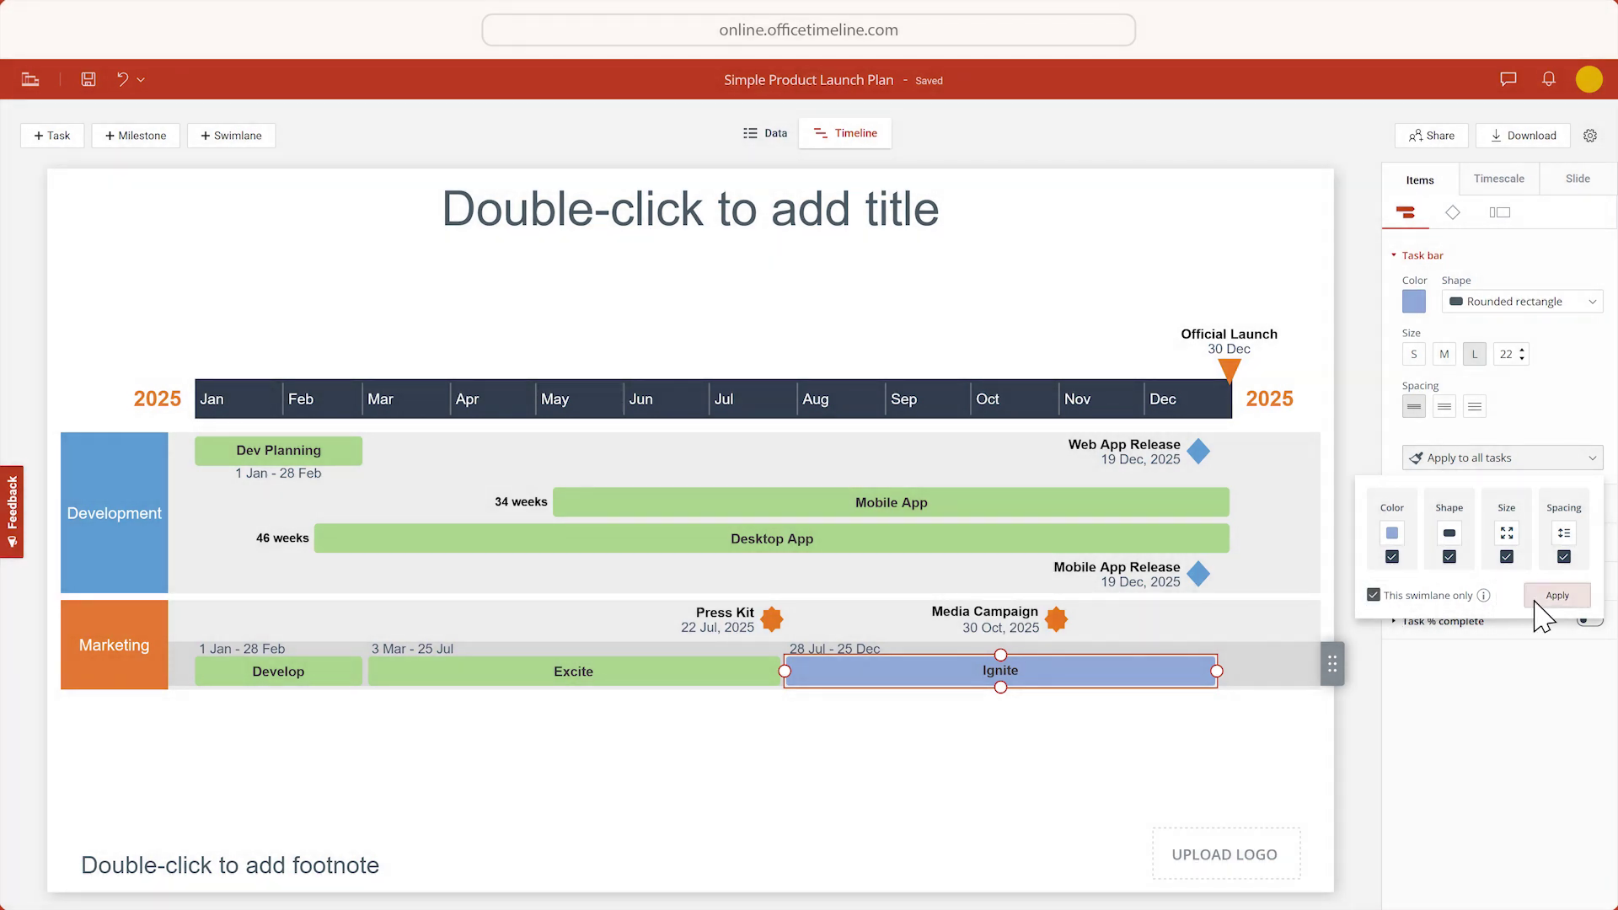
click(1557, 595)
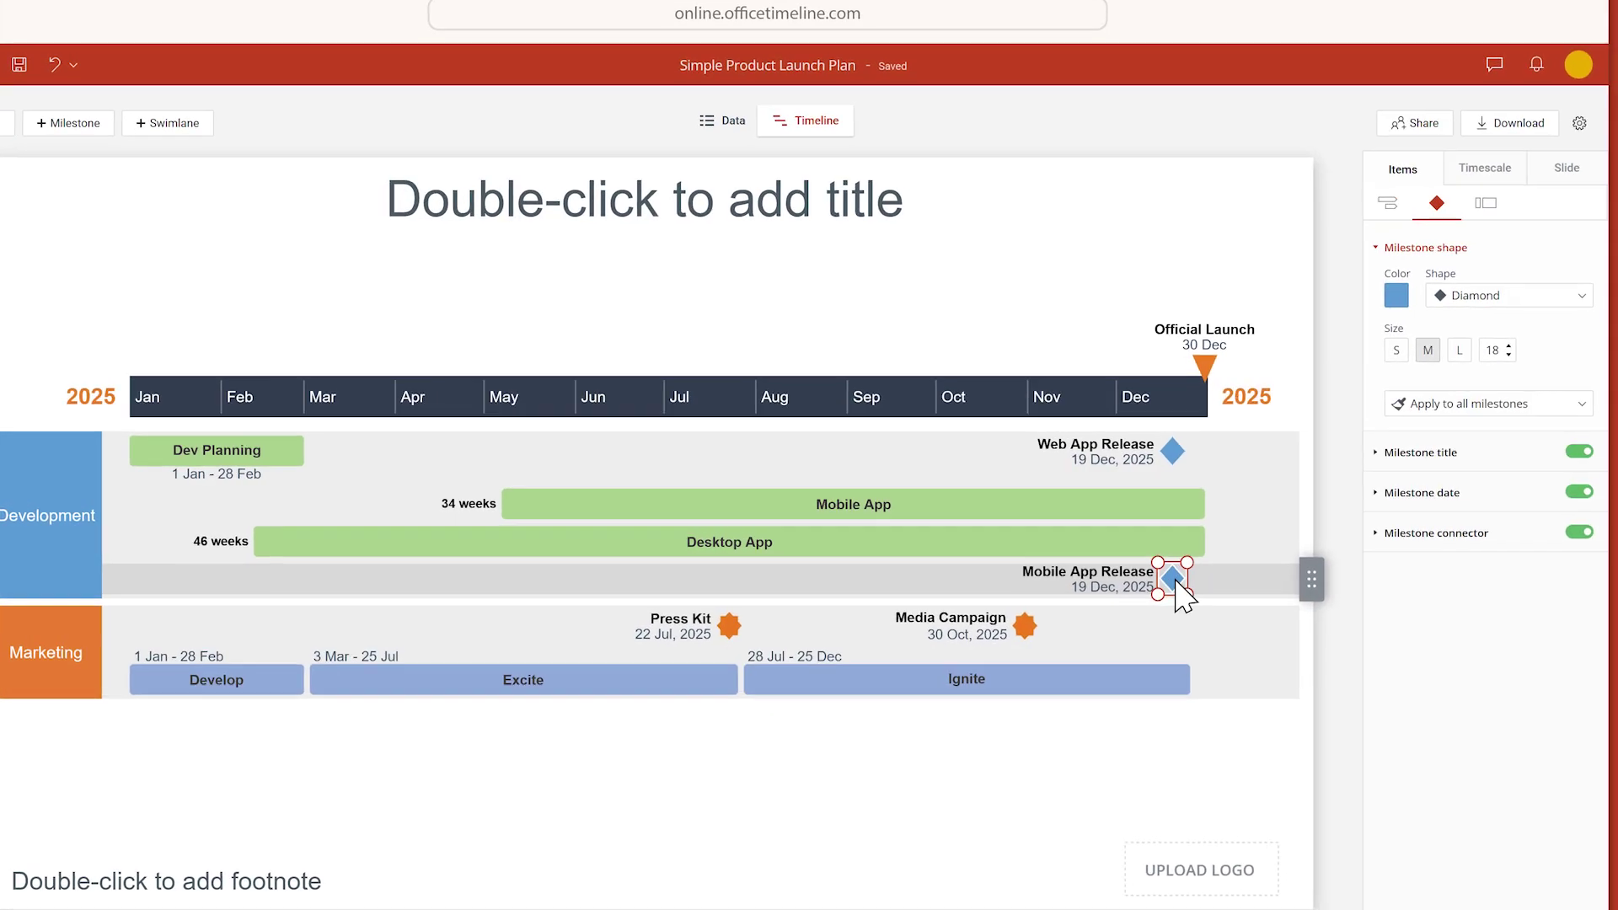
Make Mobile App Release a large green five-point star and apply it to all milestones
click(1396, 295)
click(1358, 421)
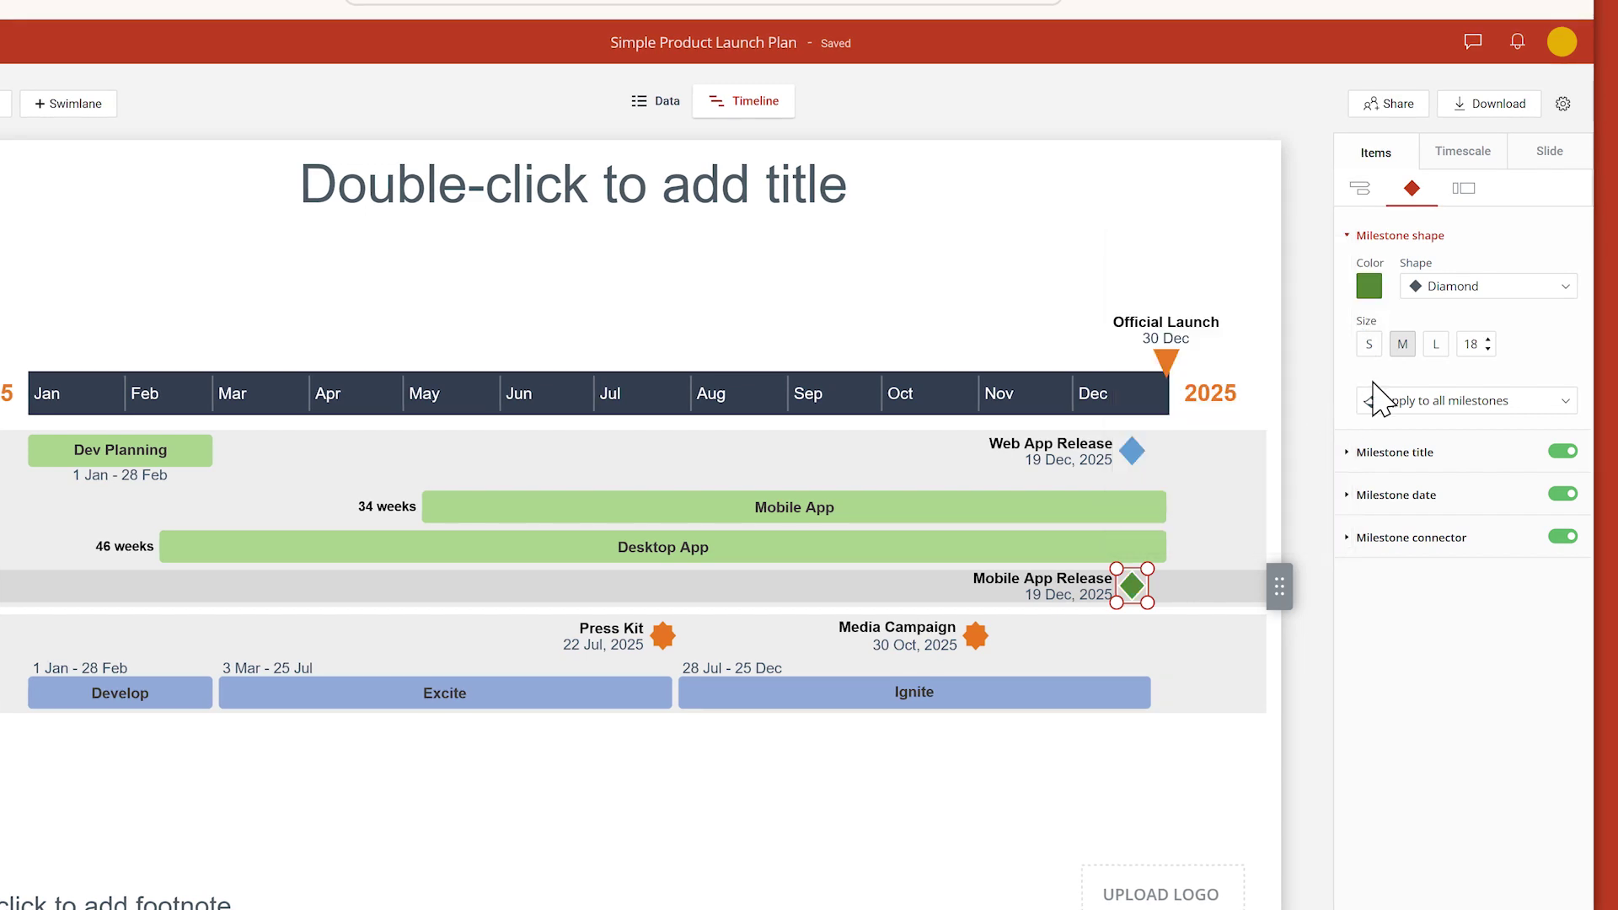
click(1499, 287)
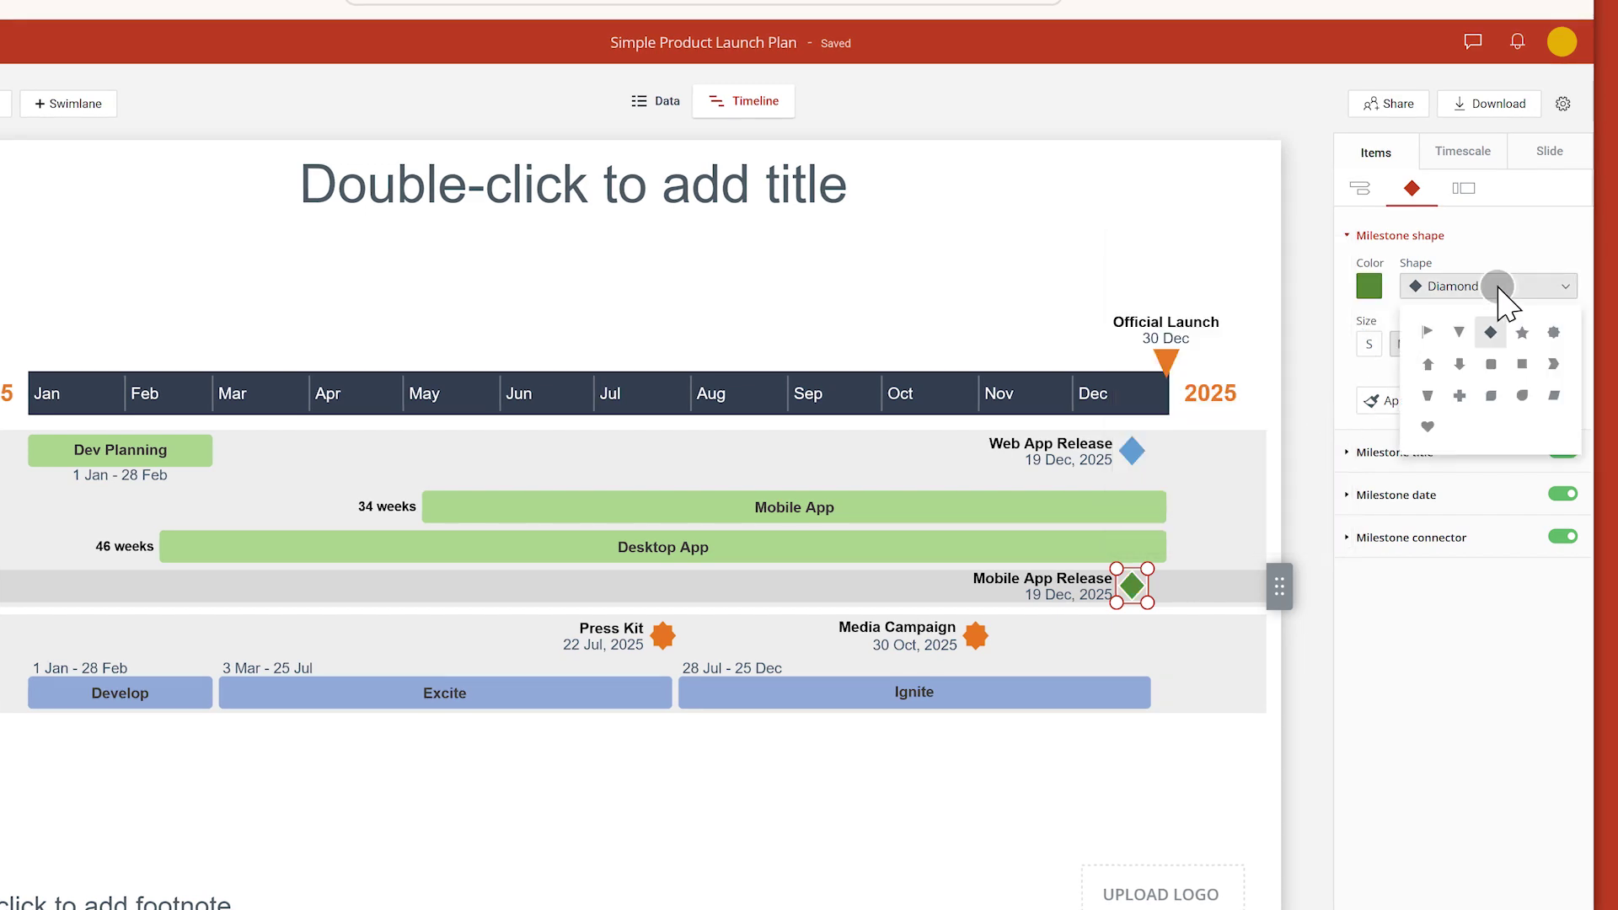
click(1522, 335)
click(1436, 344)
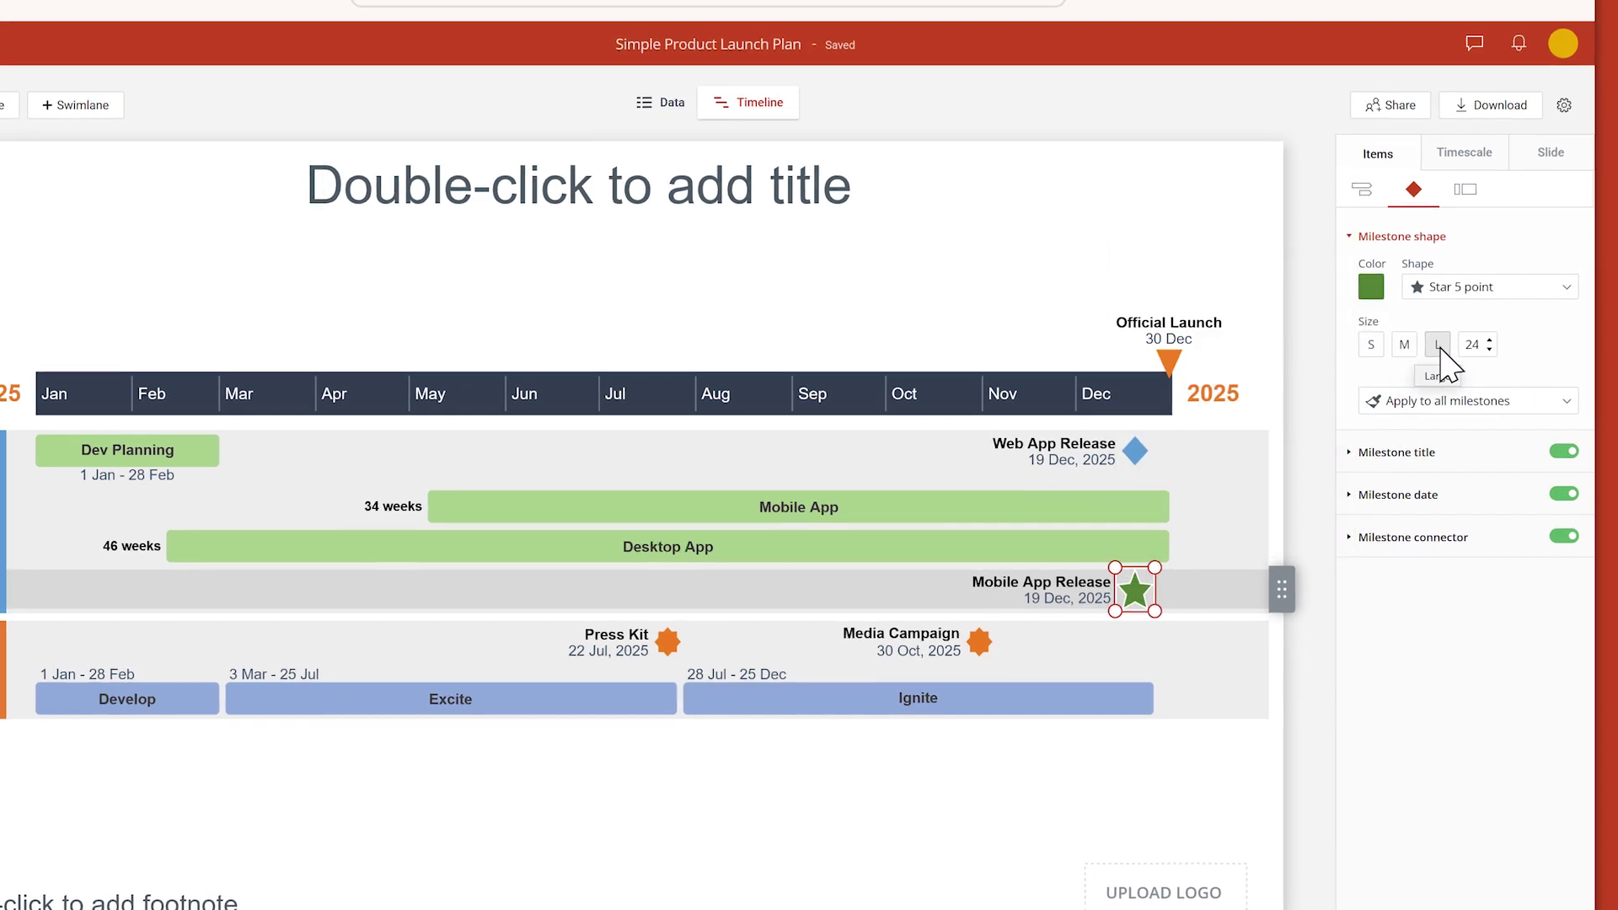
click(1474, 401)
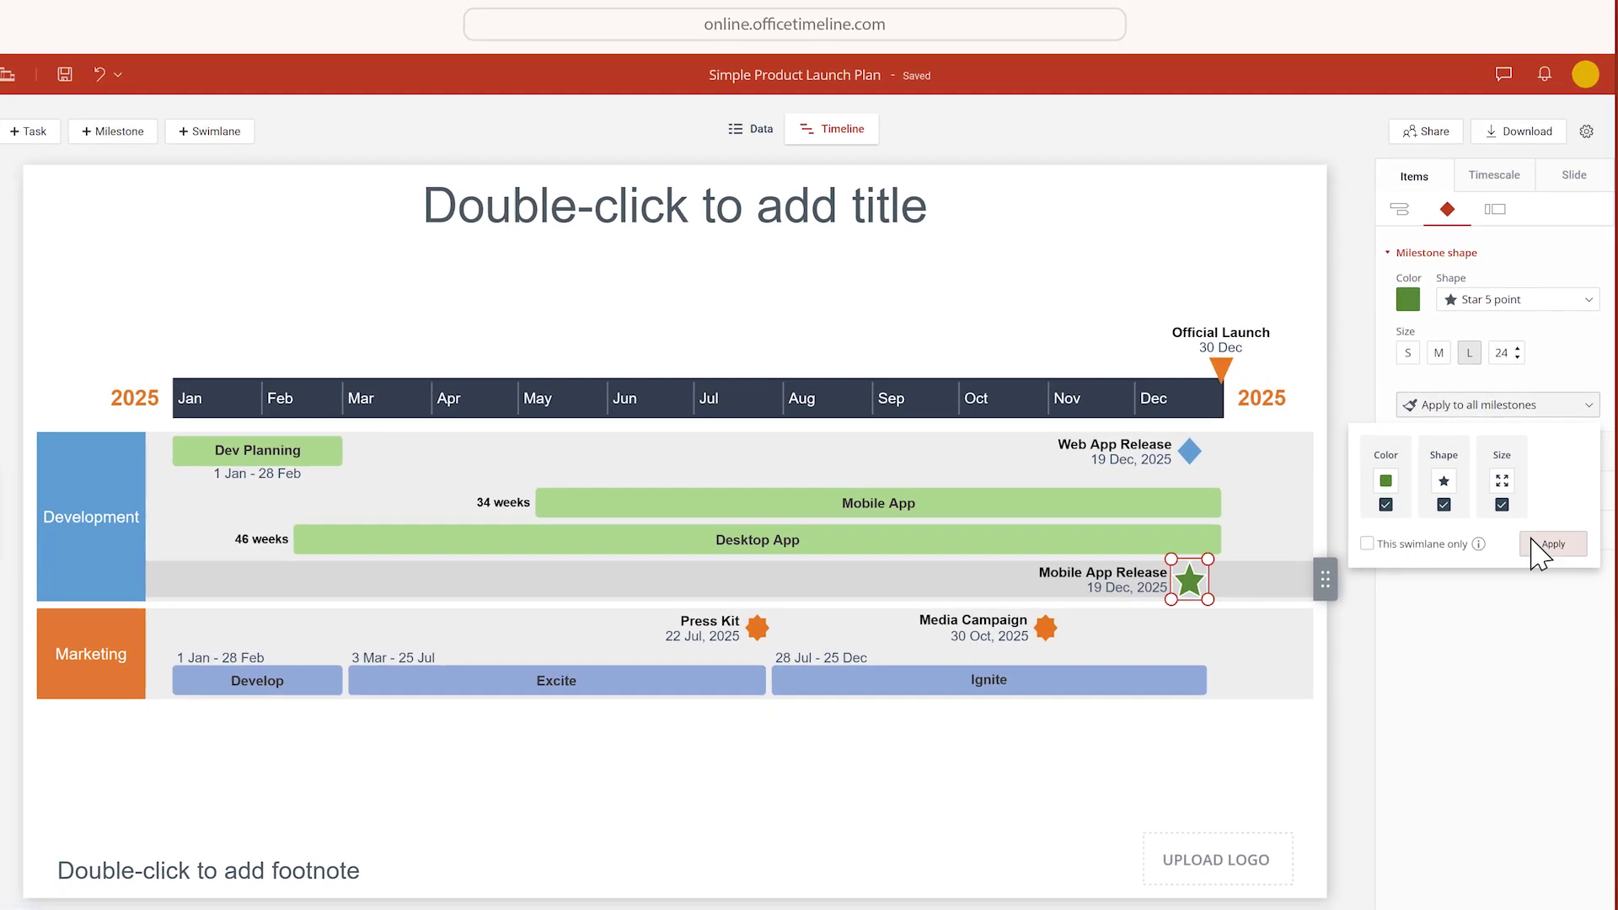
click(1535, 543)
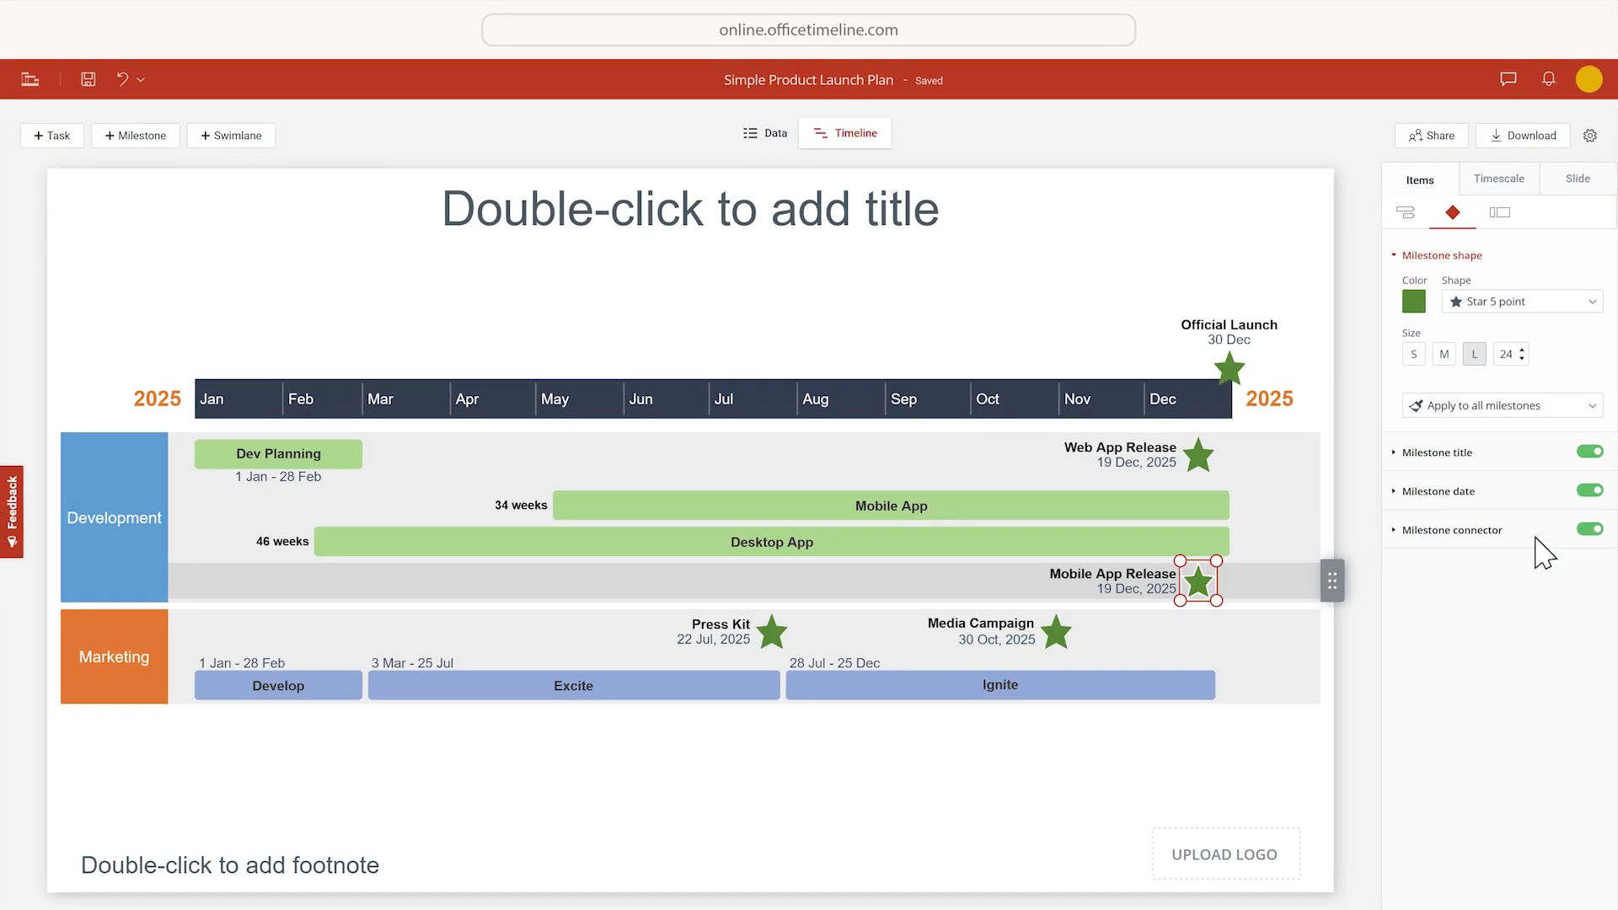
Make Media Campaign a dark blue parallelogram and apply the style to Press Kit
click(1059, 637)
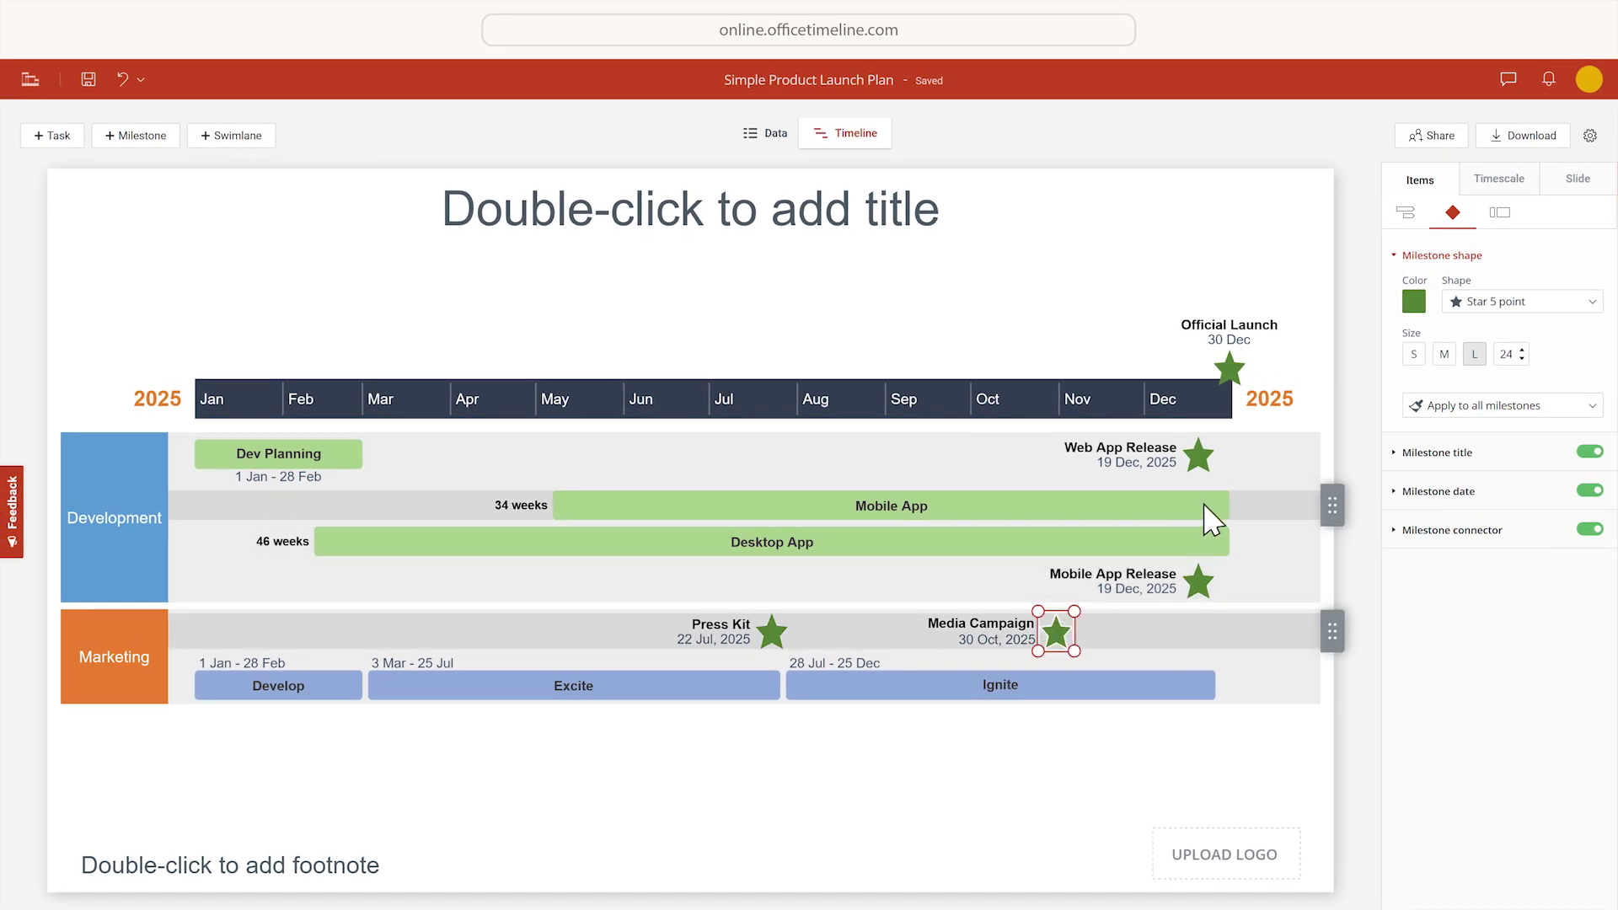
click(1414, 301)
click(1287, 426)
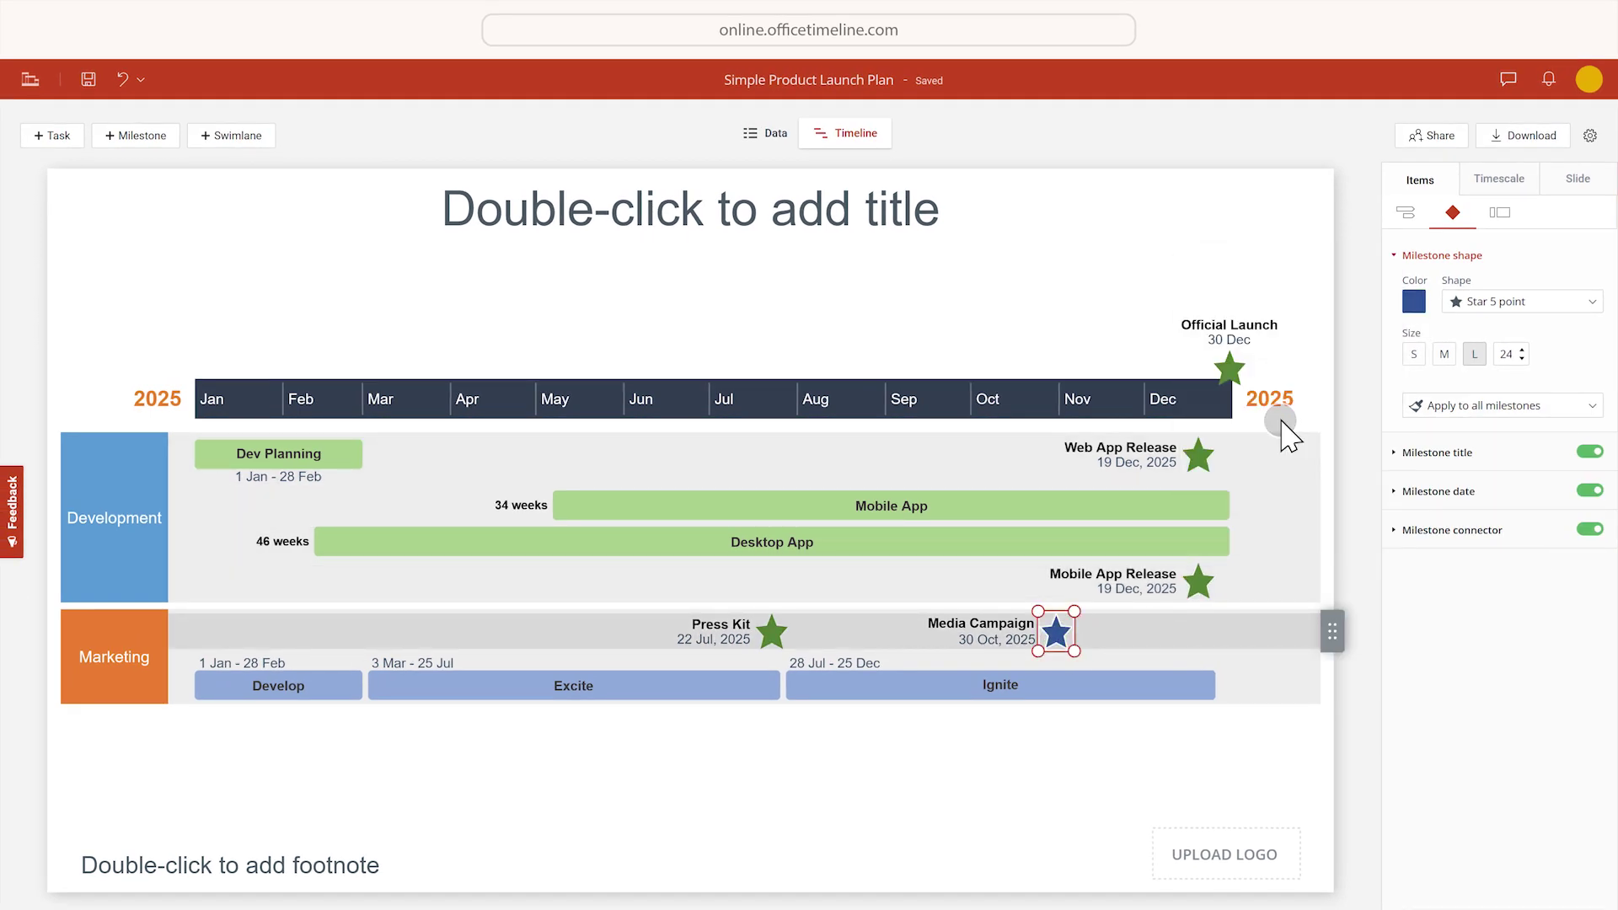
click(1496, 302)
click(1582, 401)
click(1555, 407)
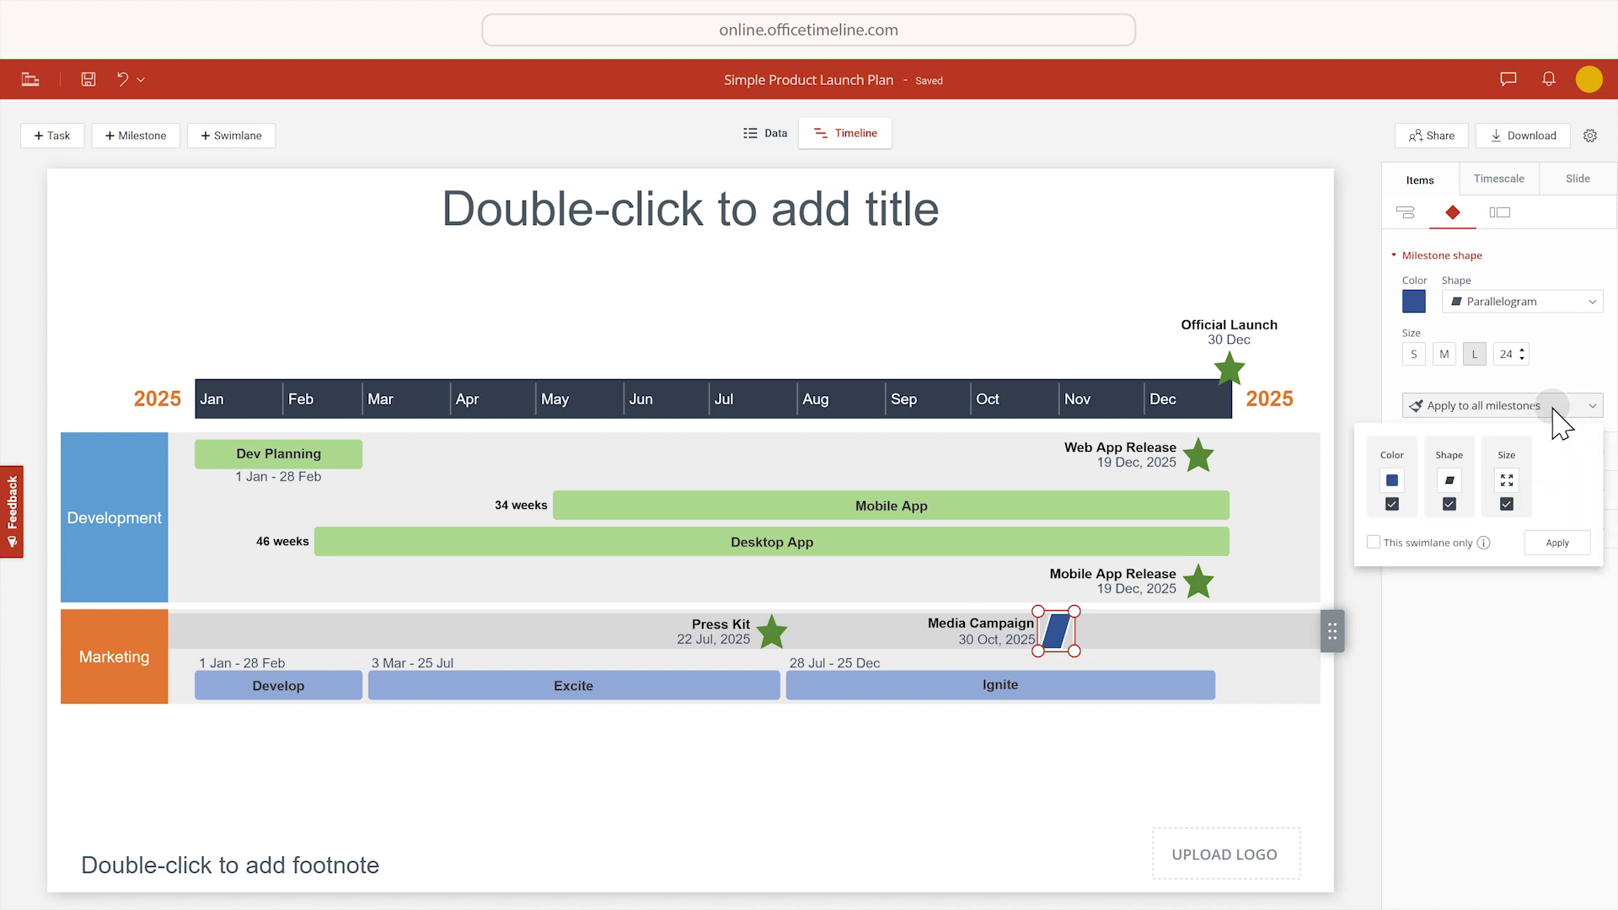
click(1541, 543)
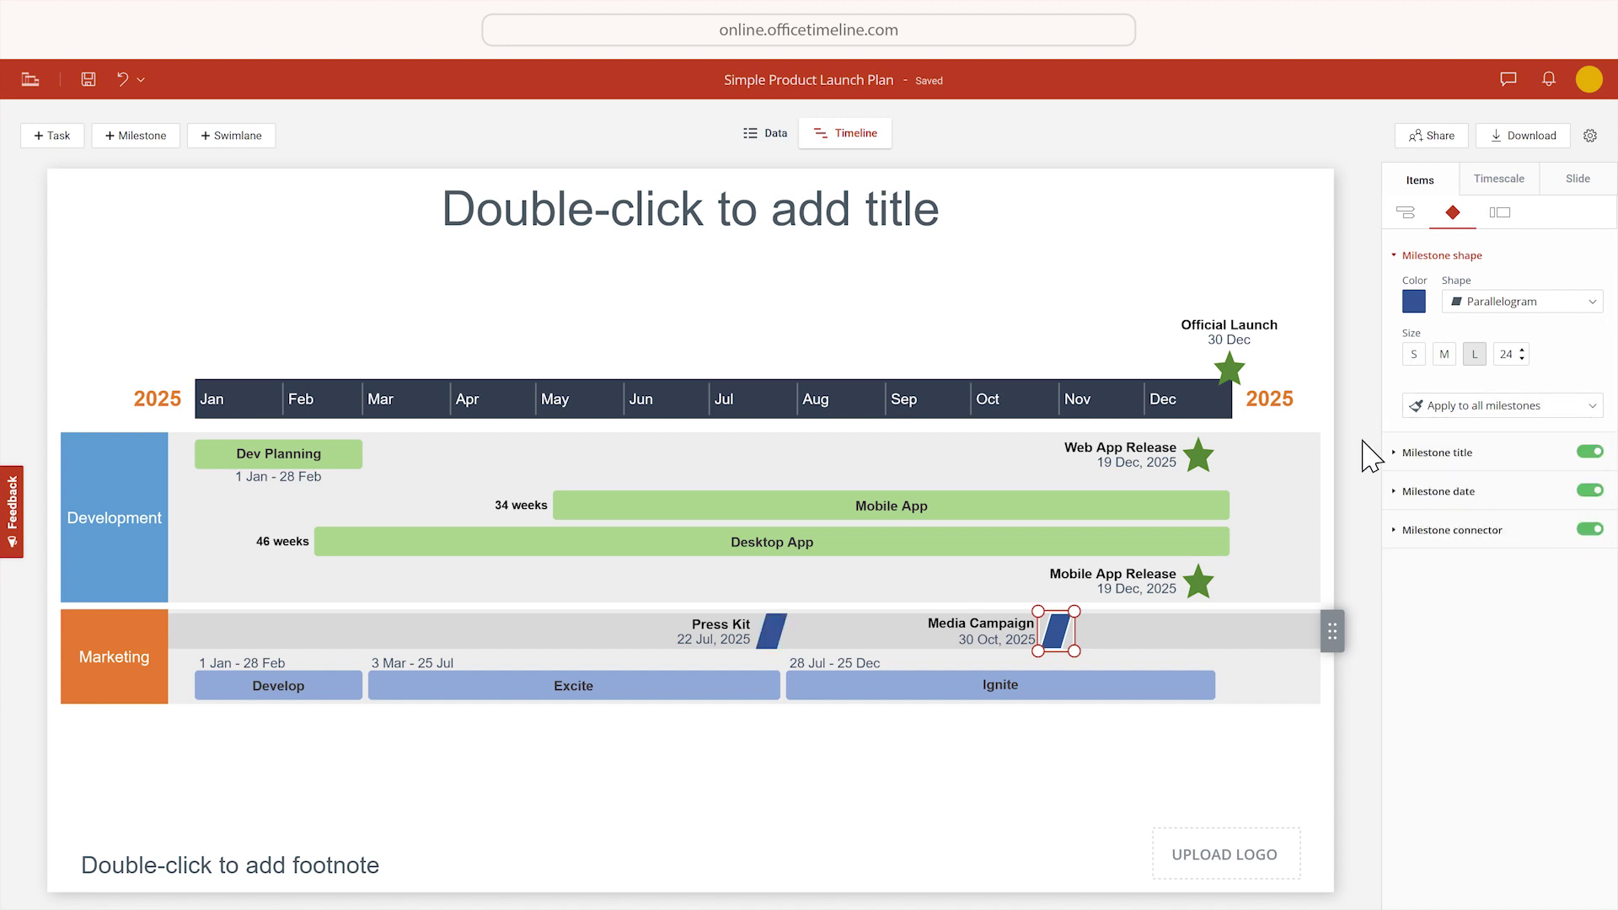
Turn Official Launch into an orange diamond
click(1230, 369)
click(1414, 304)
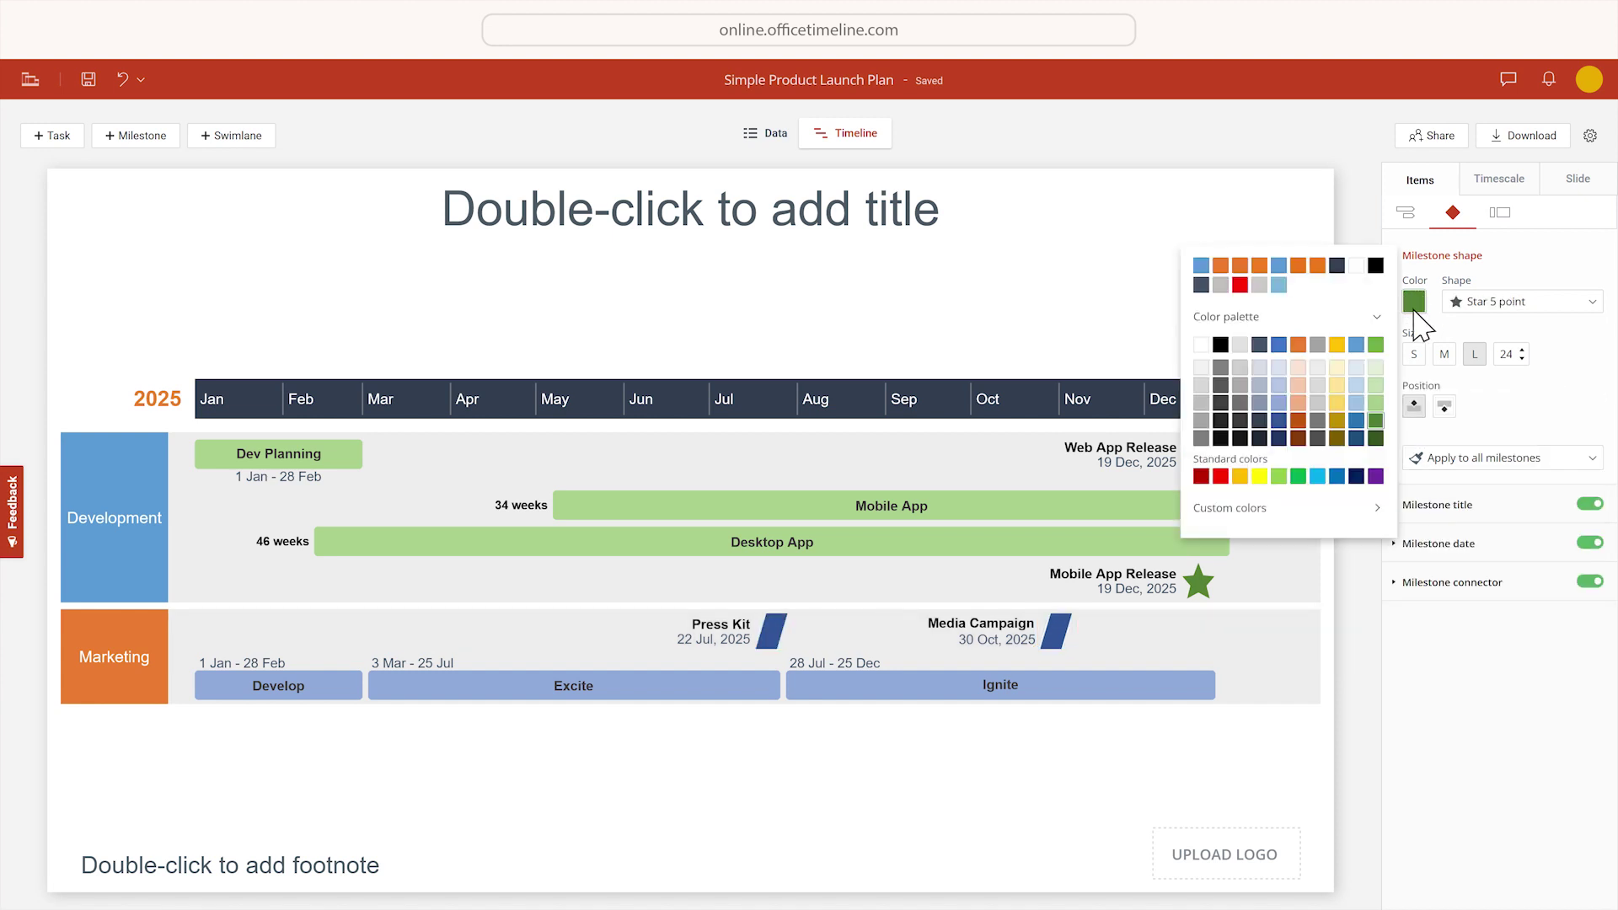
click(1297, 344)
click(1517, 301)
click(1522, 341)
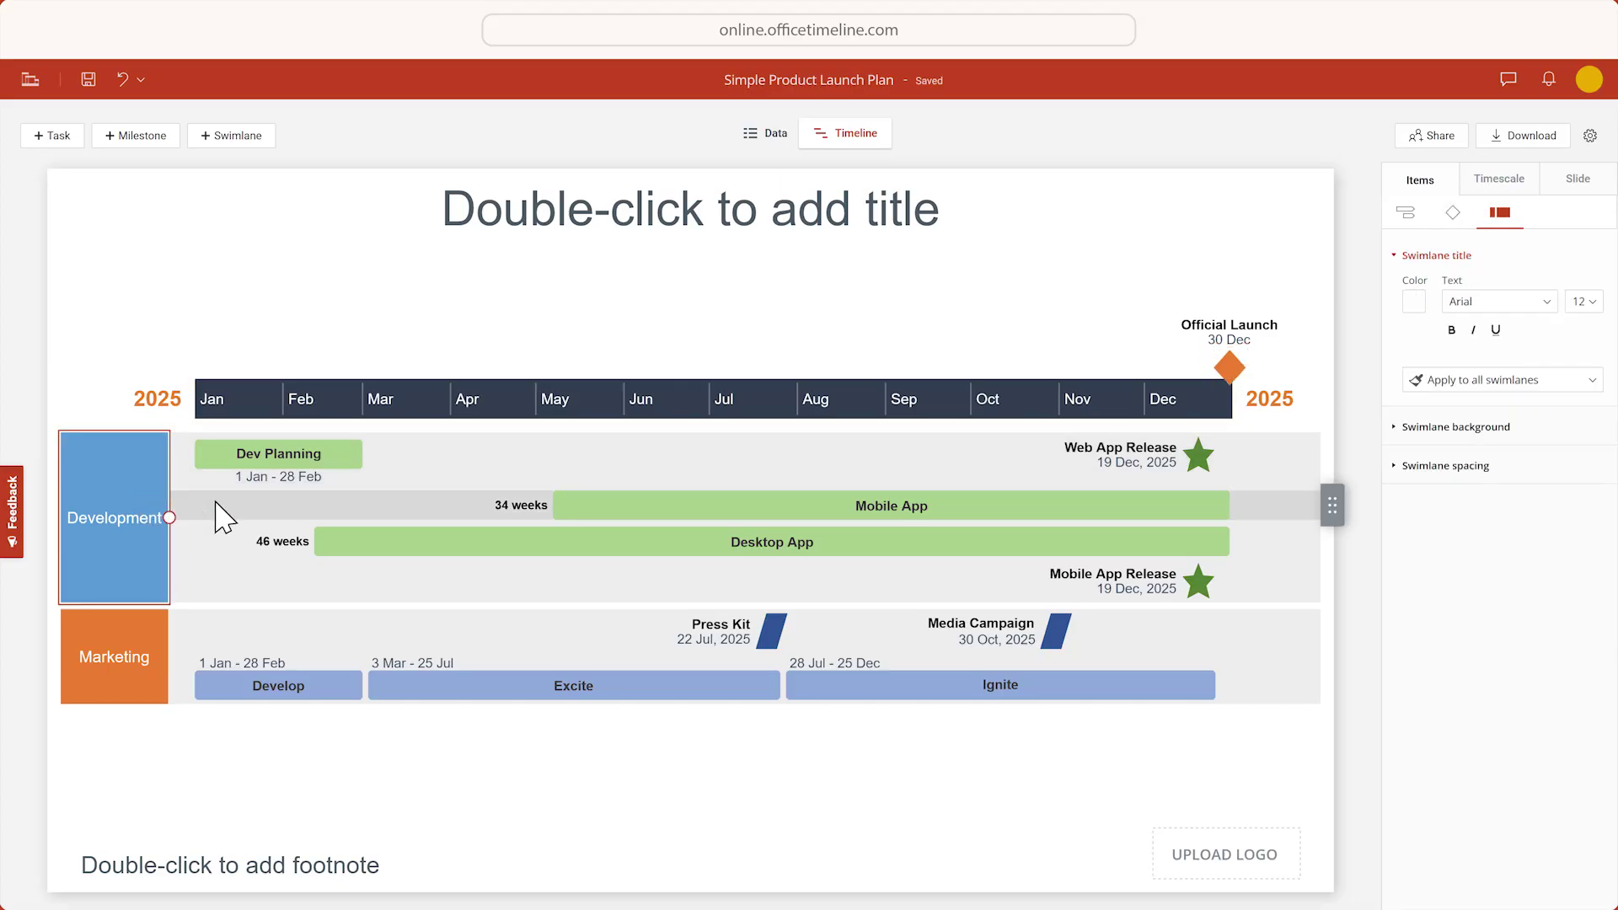
Bold the Development title and apply bold to all swimlane titles
click(1454, 329)
click(1480, 386)
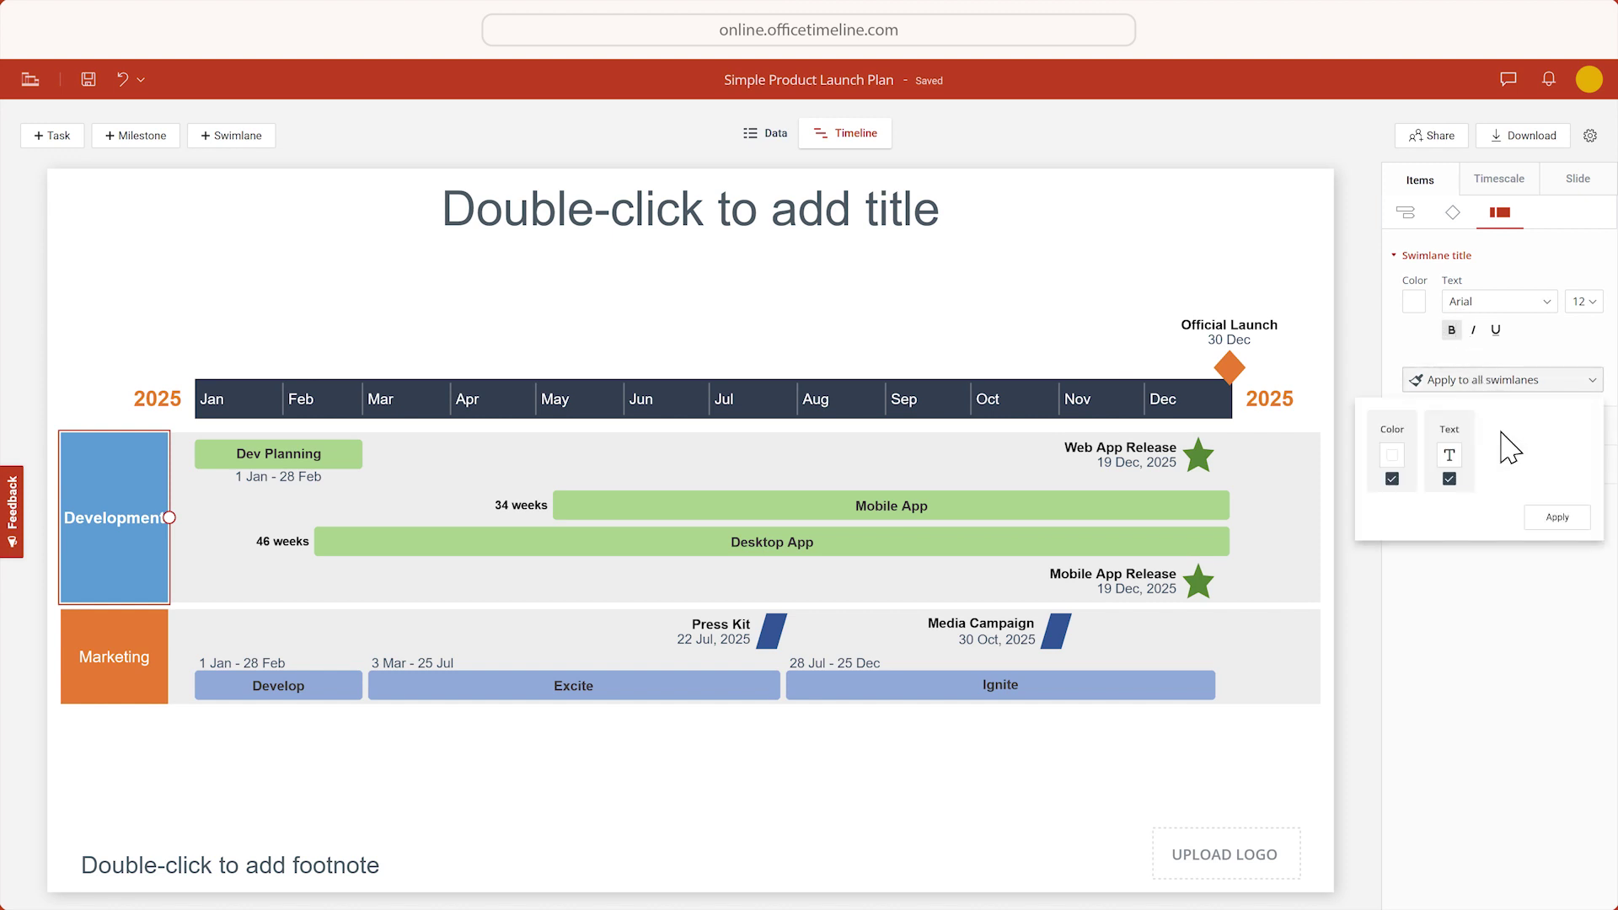
click(1551, 518)
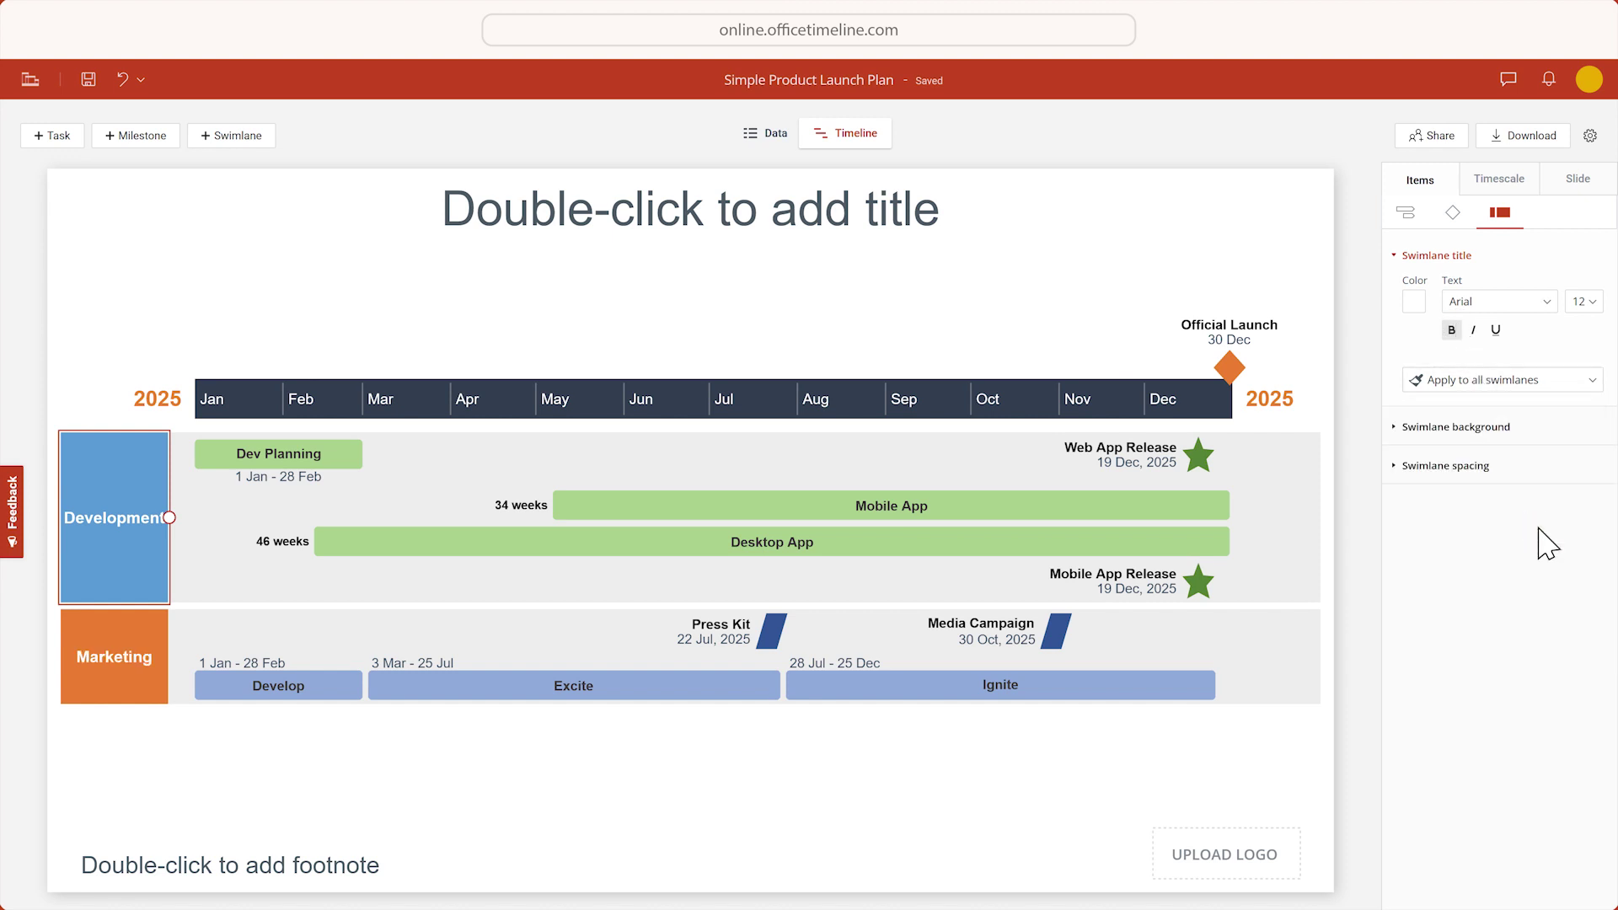
Give the Development swimlane a dark green header and light green body
click(1547, 427)
click(1414, 362)
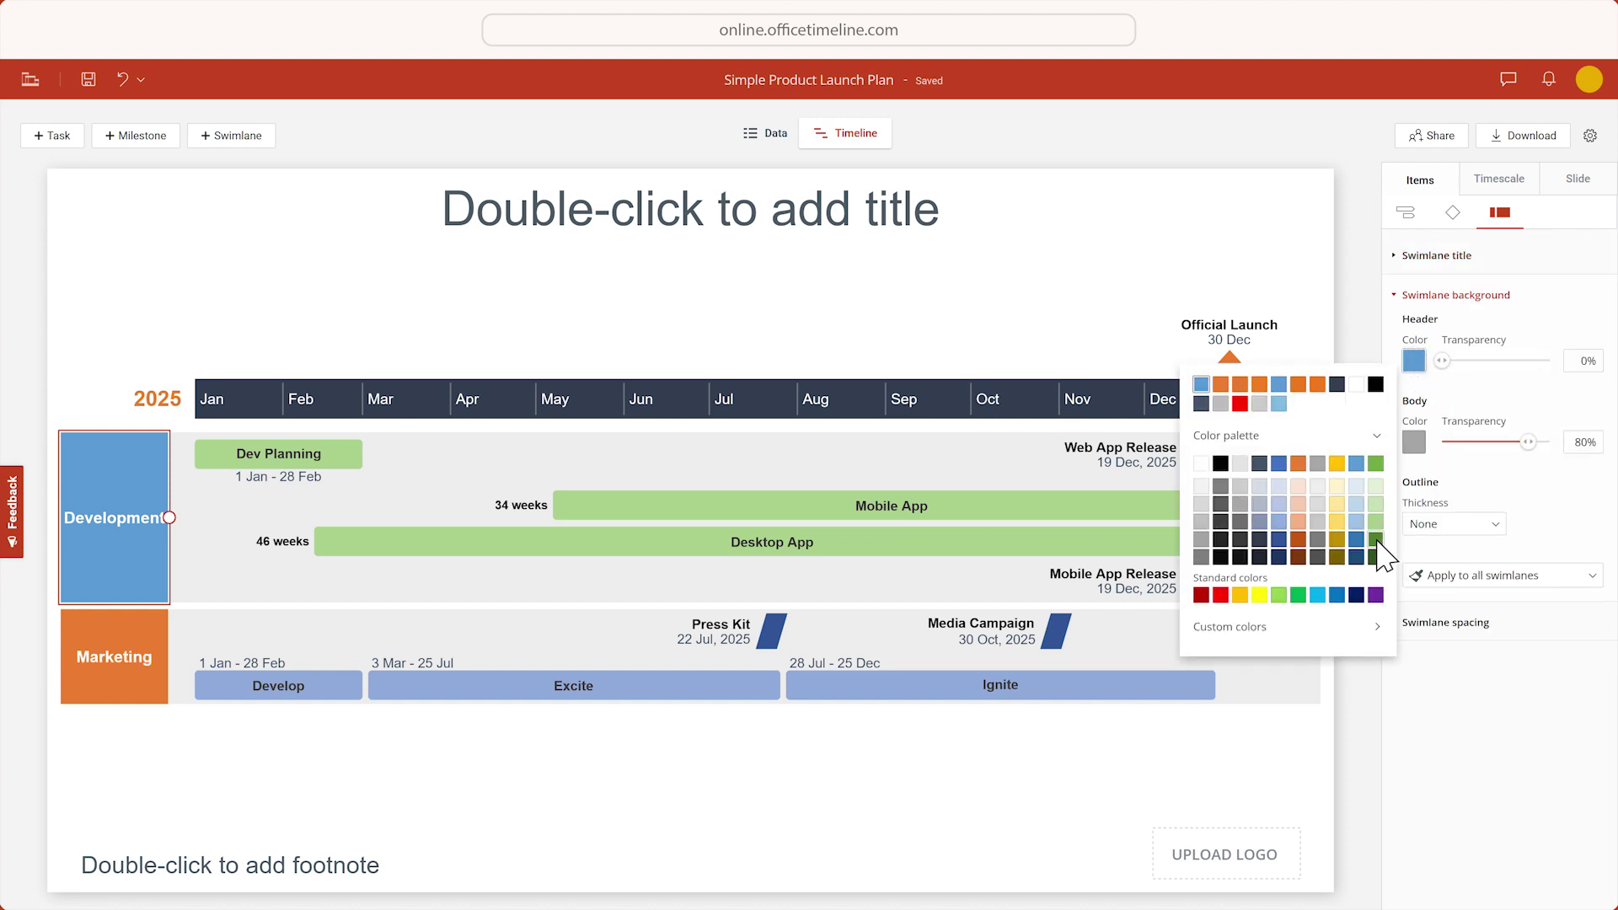
click(1375, 539)
click(1417, 445)
click(1378, 529)
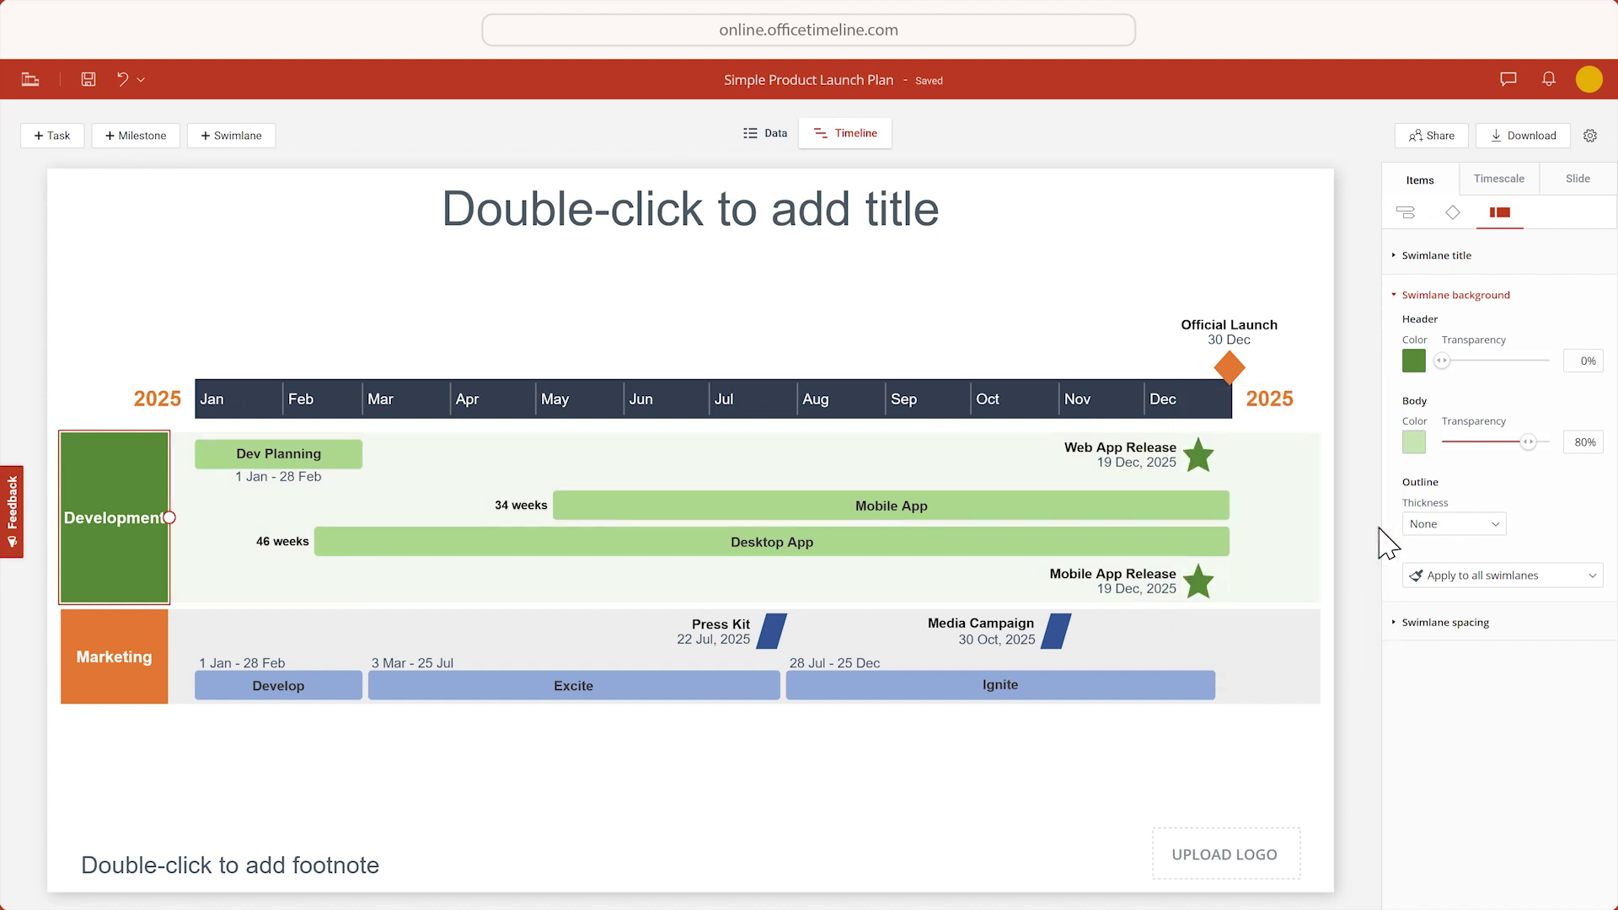
Give the Marketing swimlane a dark blue header and light blue body
click(206, 640)
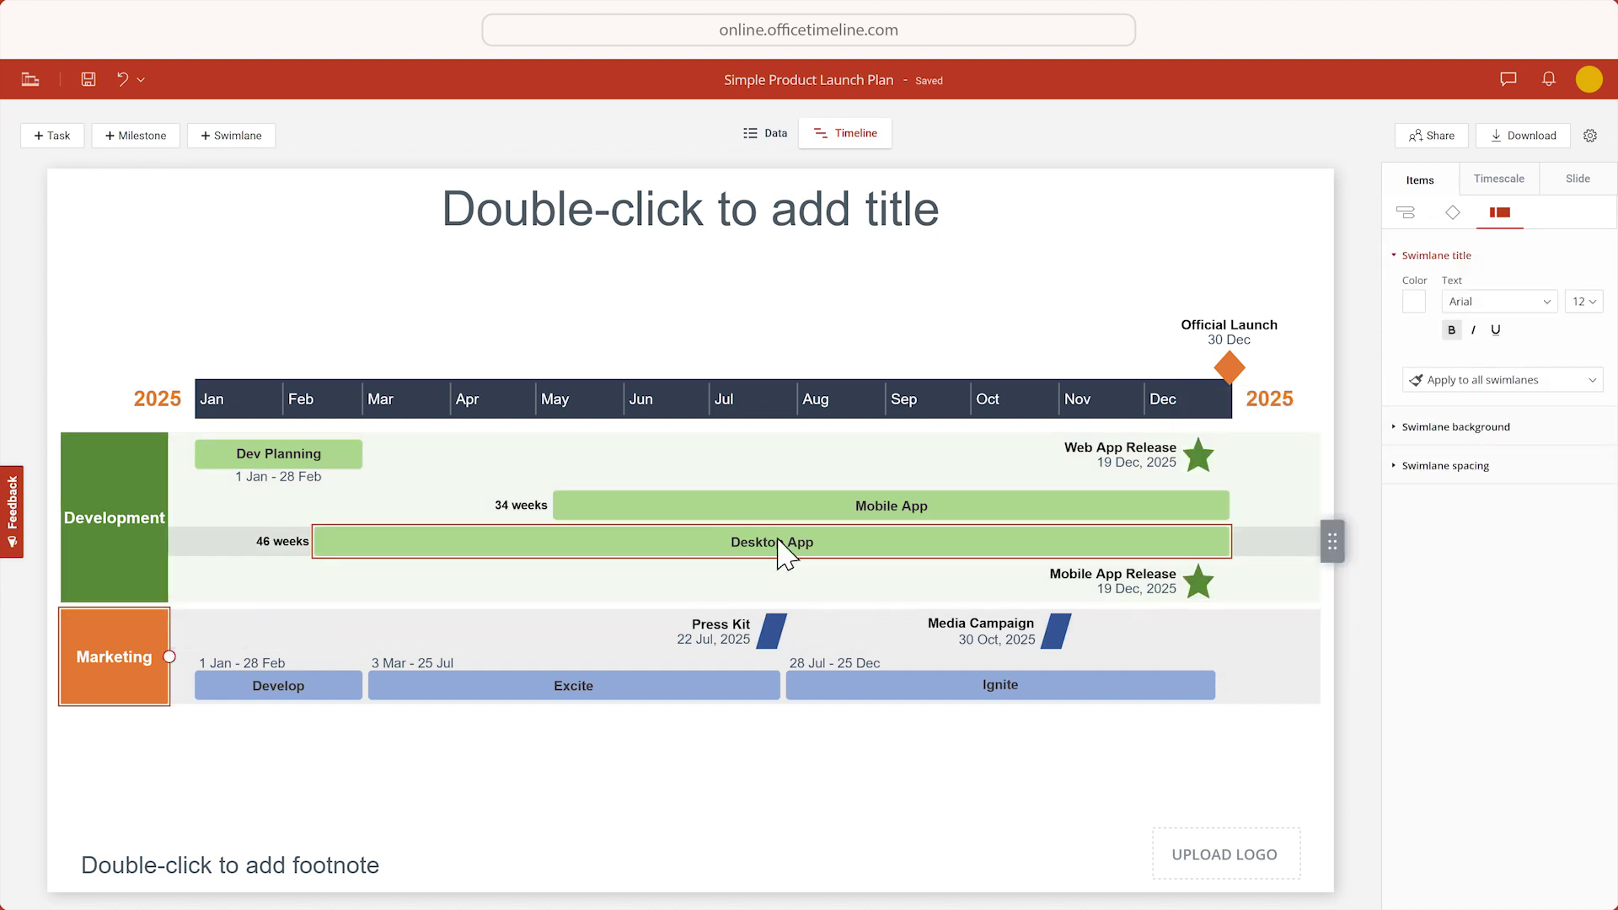
click(1414, 363)
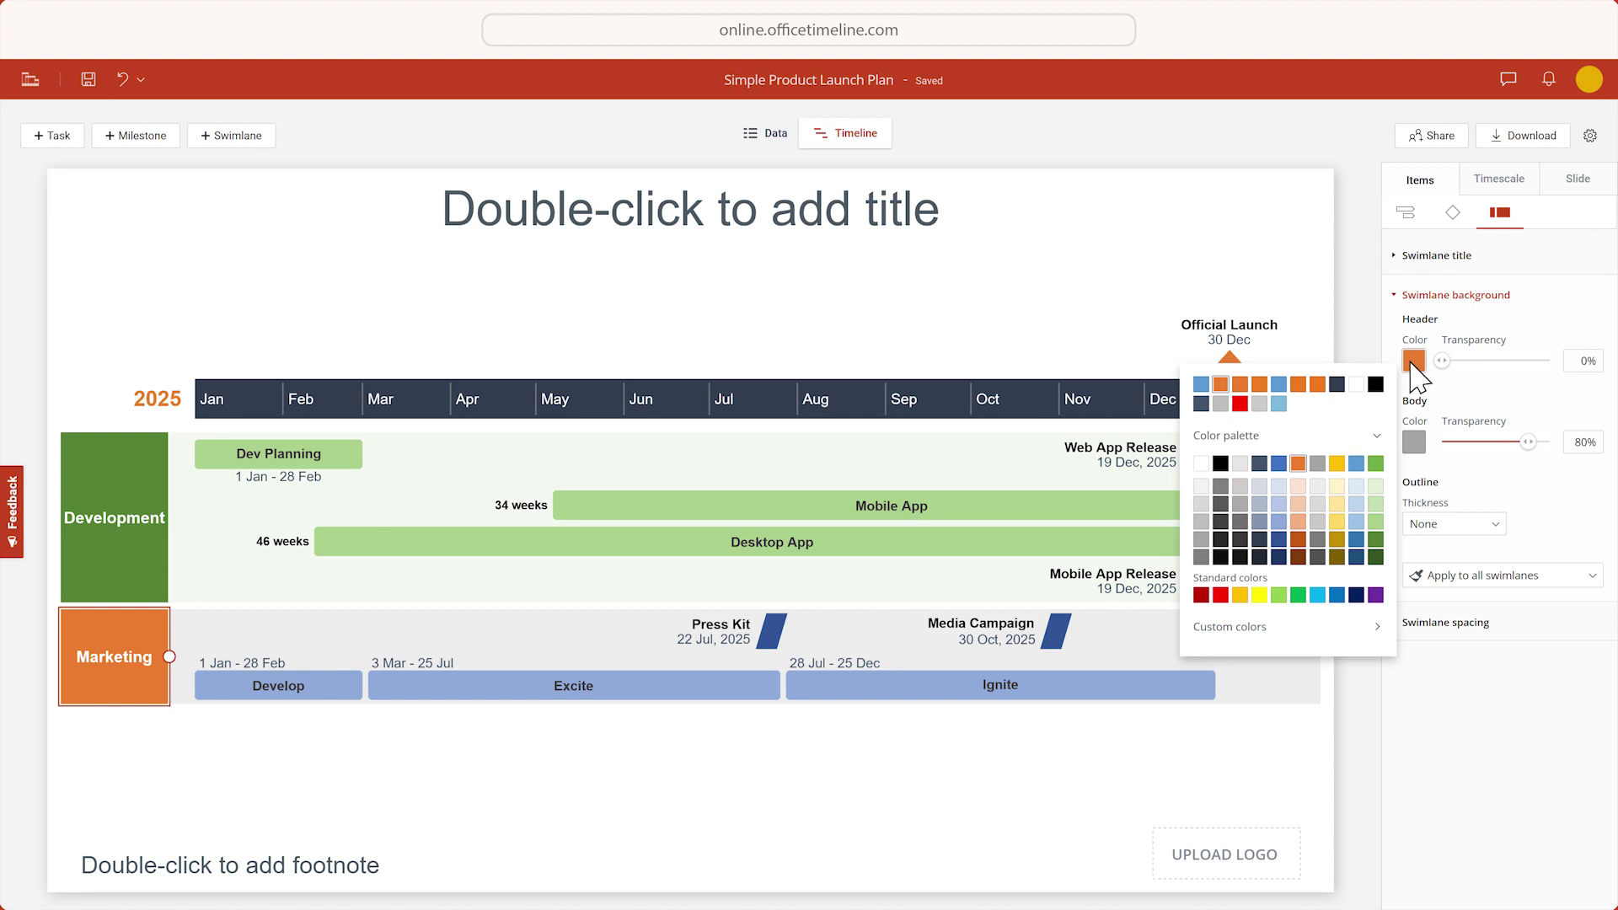
click(1280, 540)
click(1415, 443)
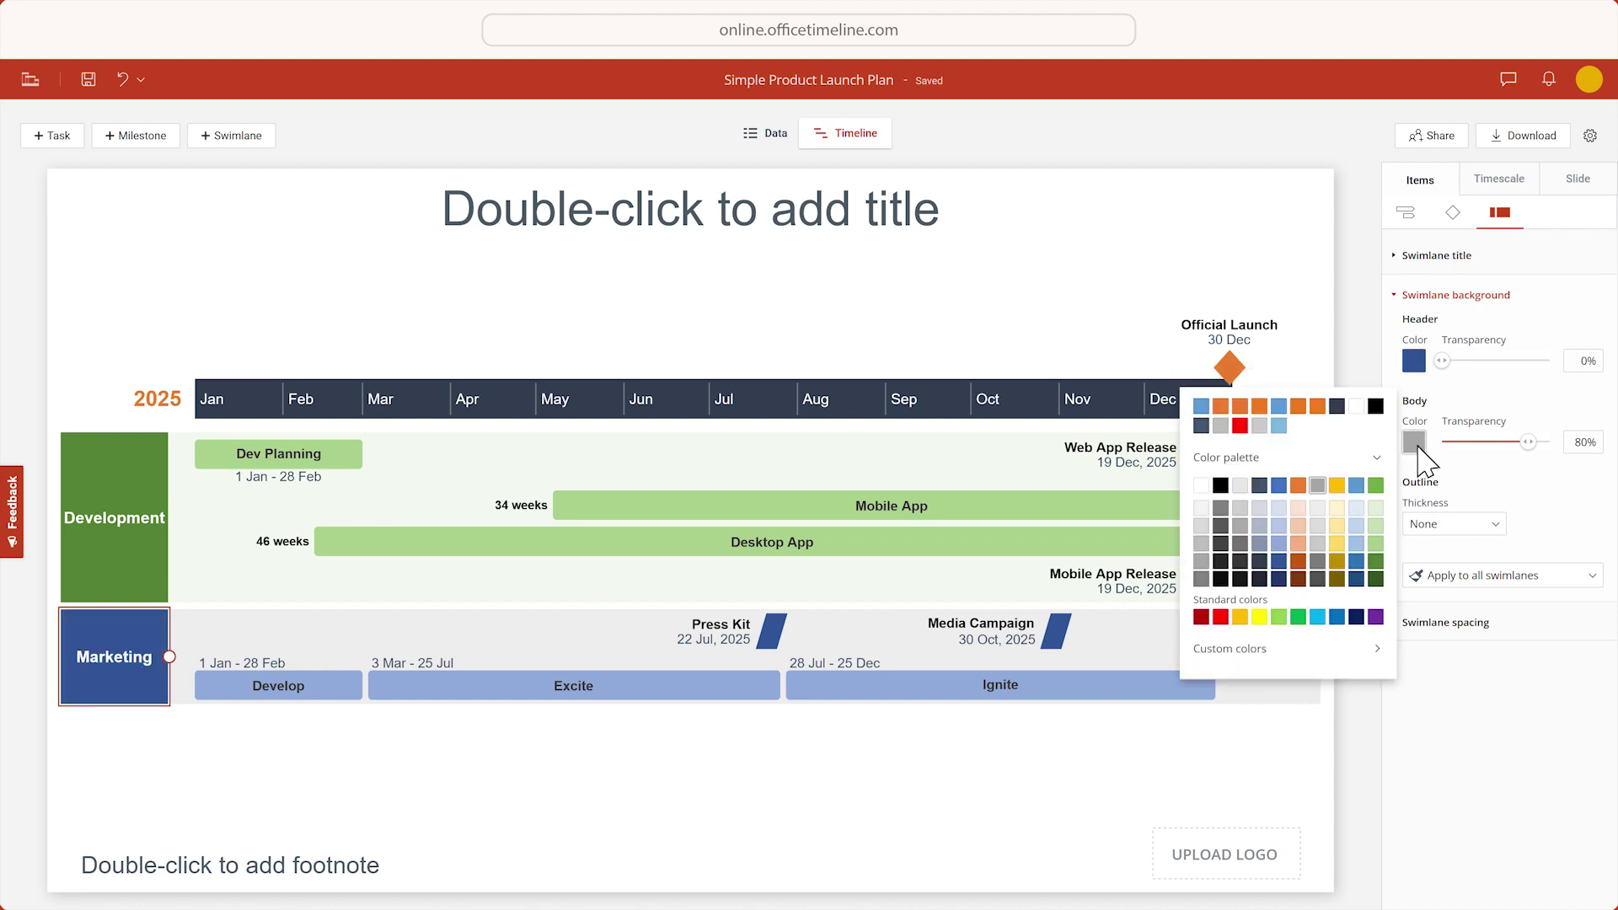
click(1282, 526)
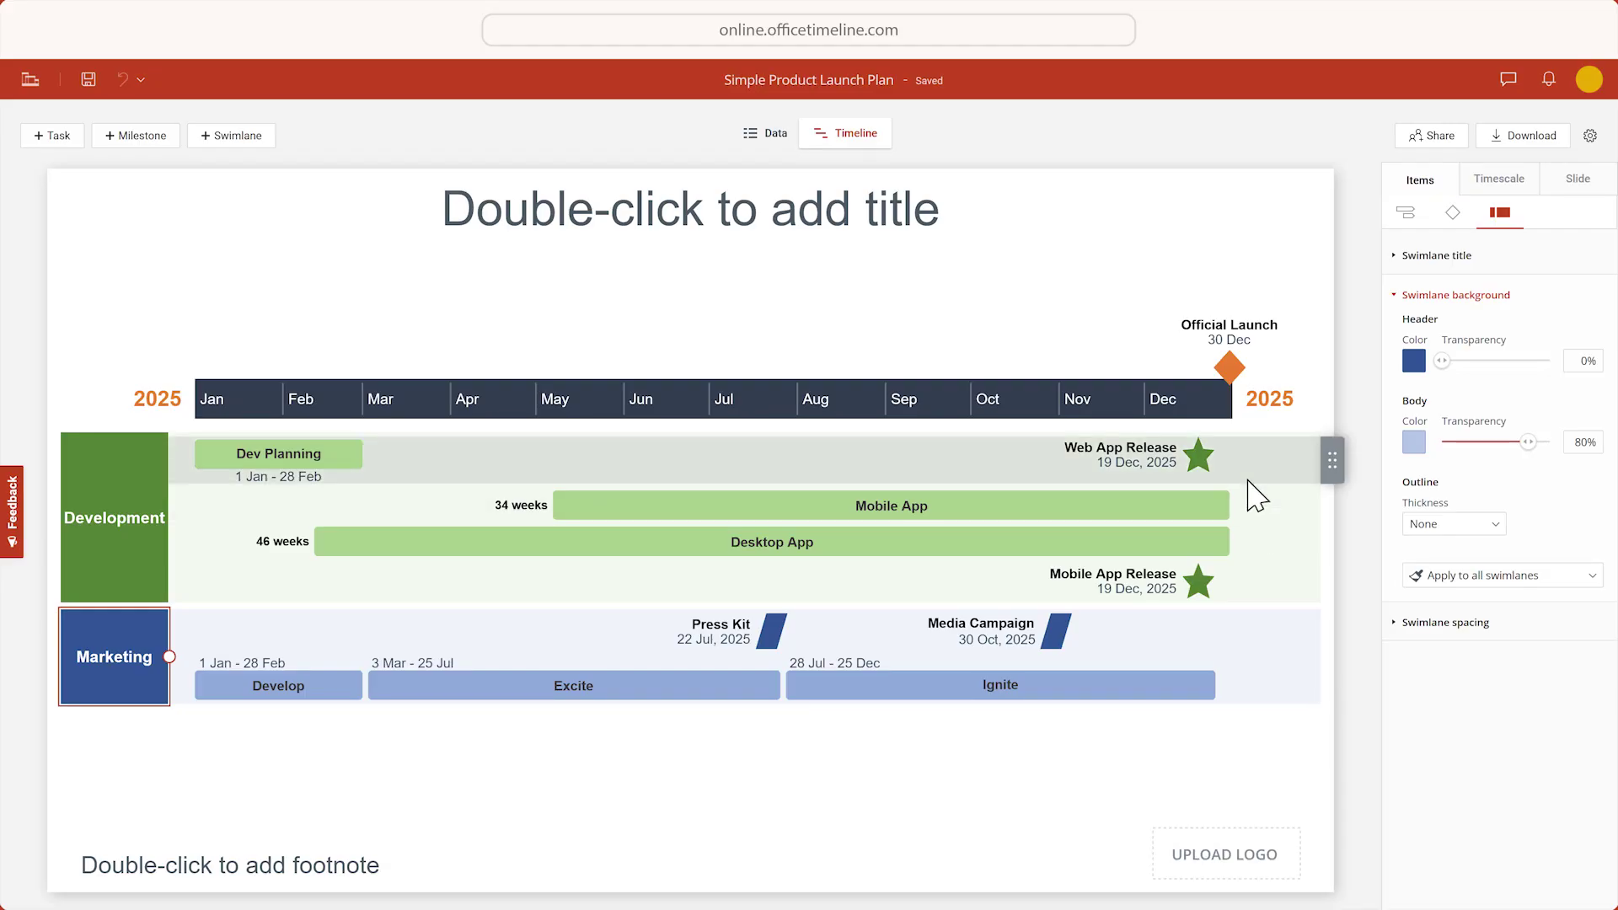
click(1203, 410)
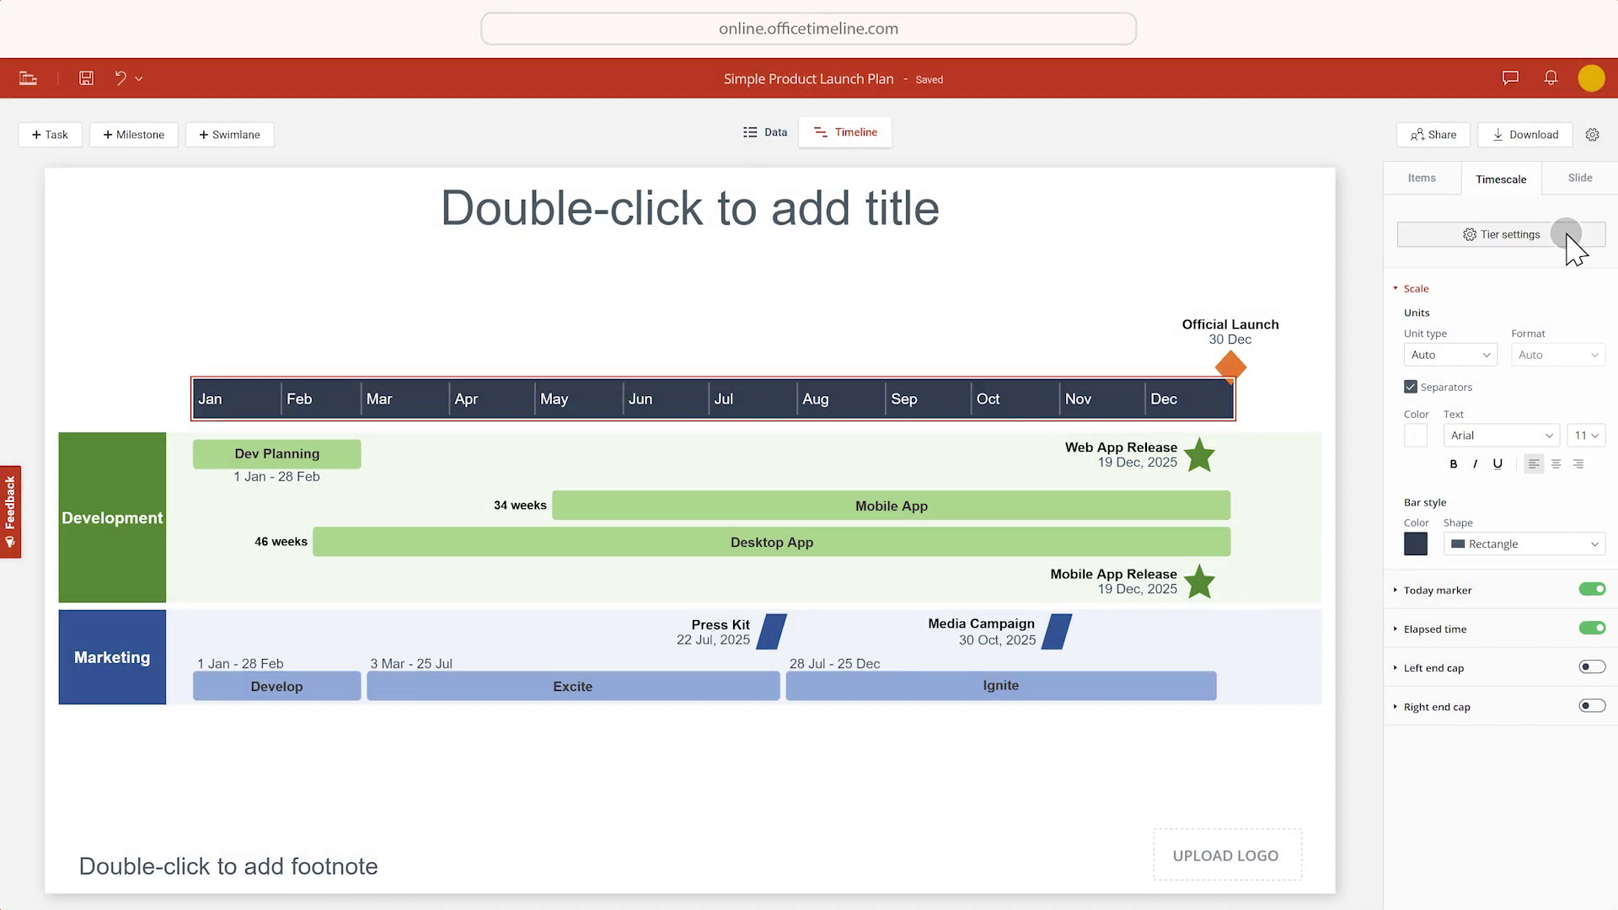
Enable a middle timescale tier and set the top tier's units to Years
click(1567, 235)
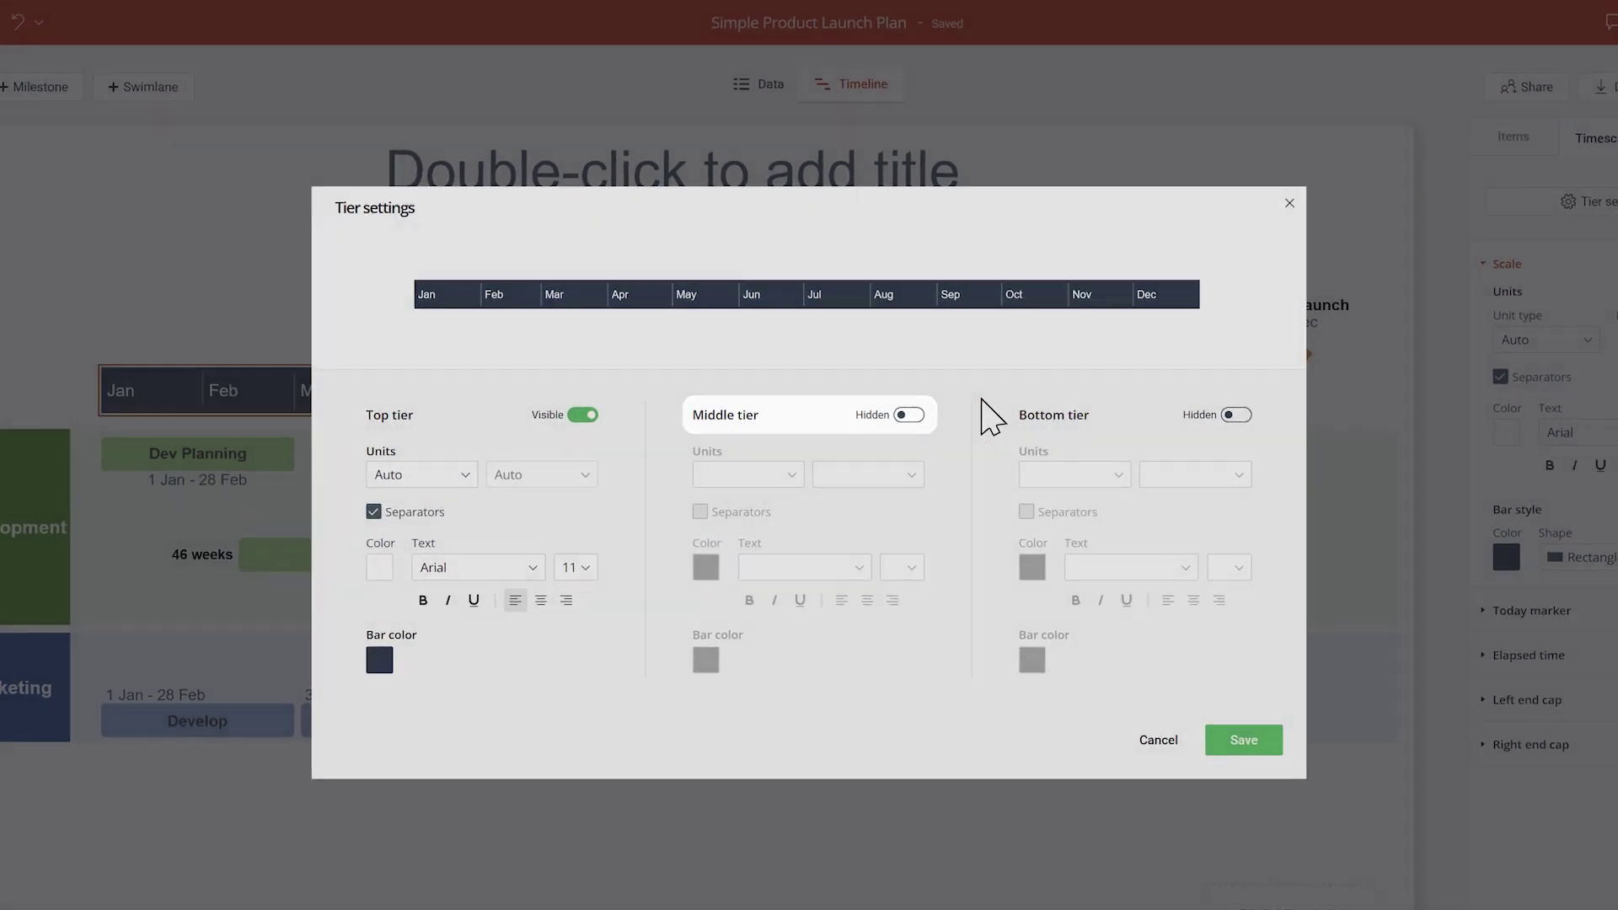
click(901, 418)
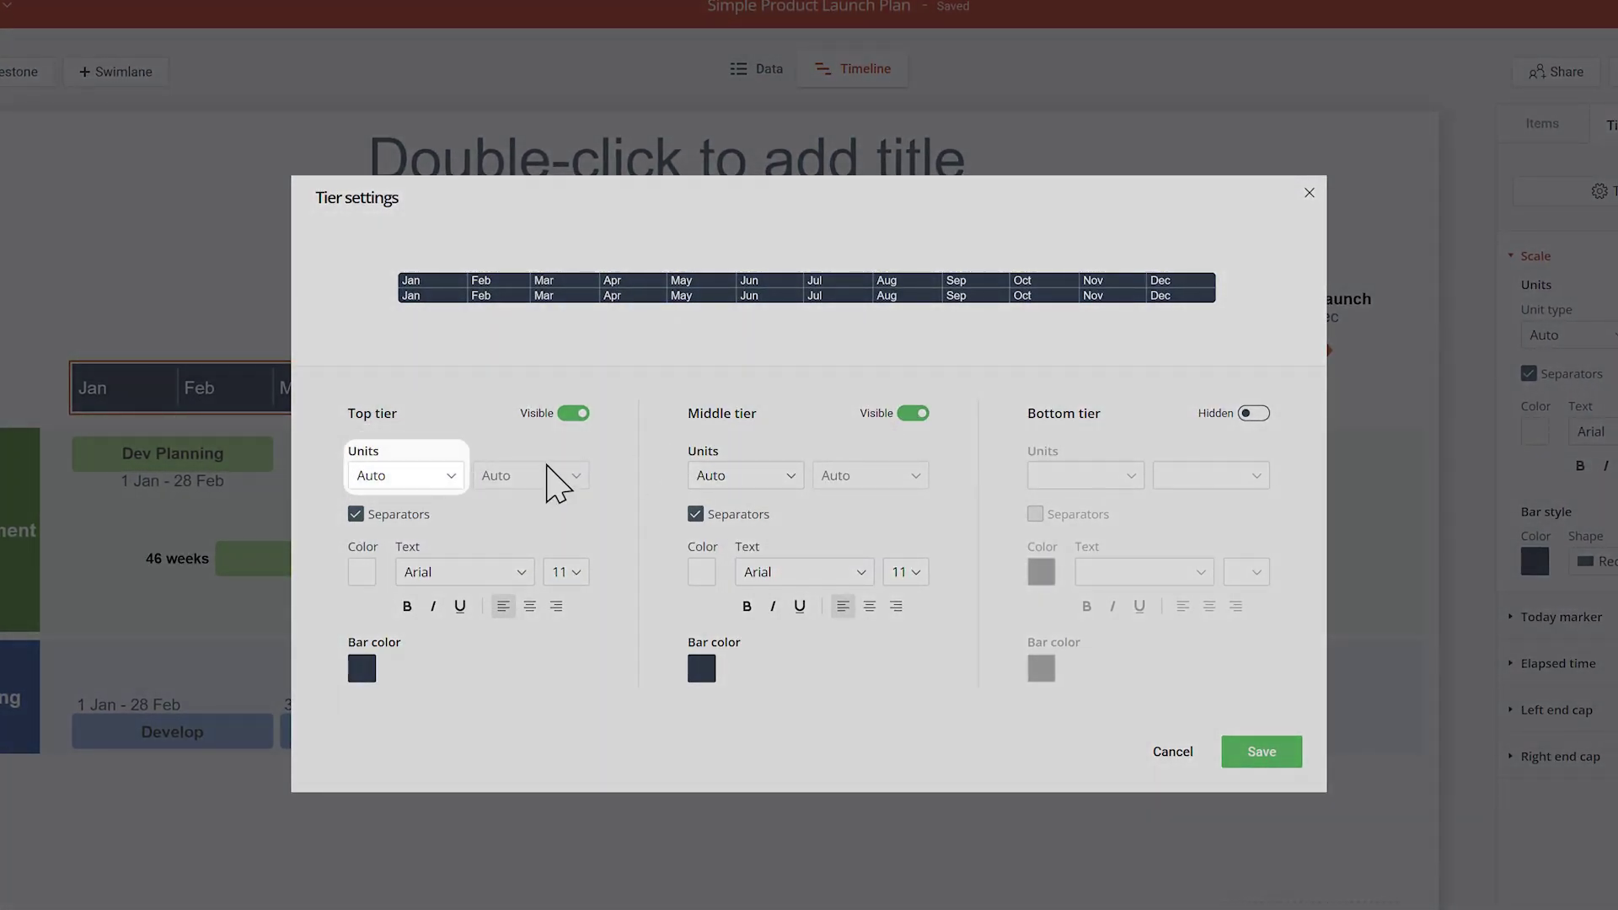
click(432, 477)
click(428, 684)
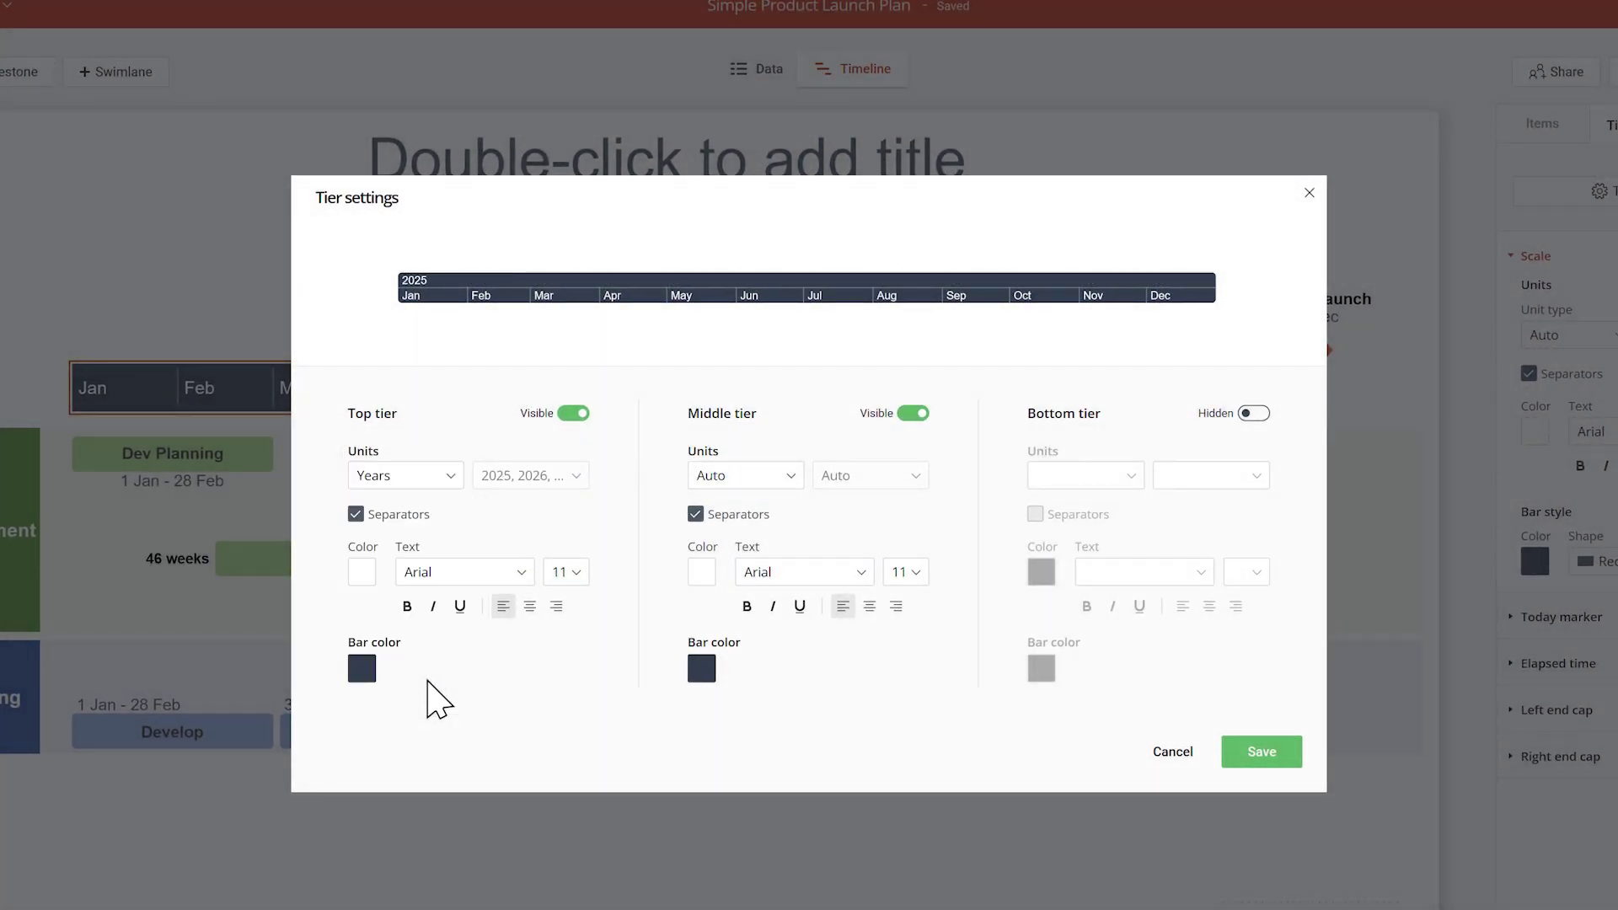
Give both tiers black text on light grey bars and save the timescale settings
click(363, 573)
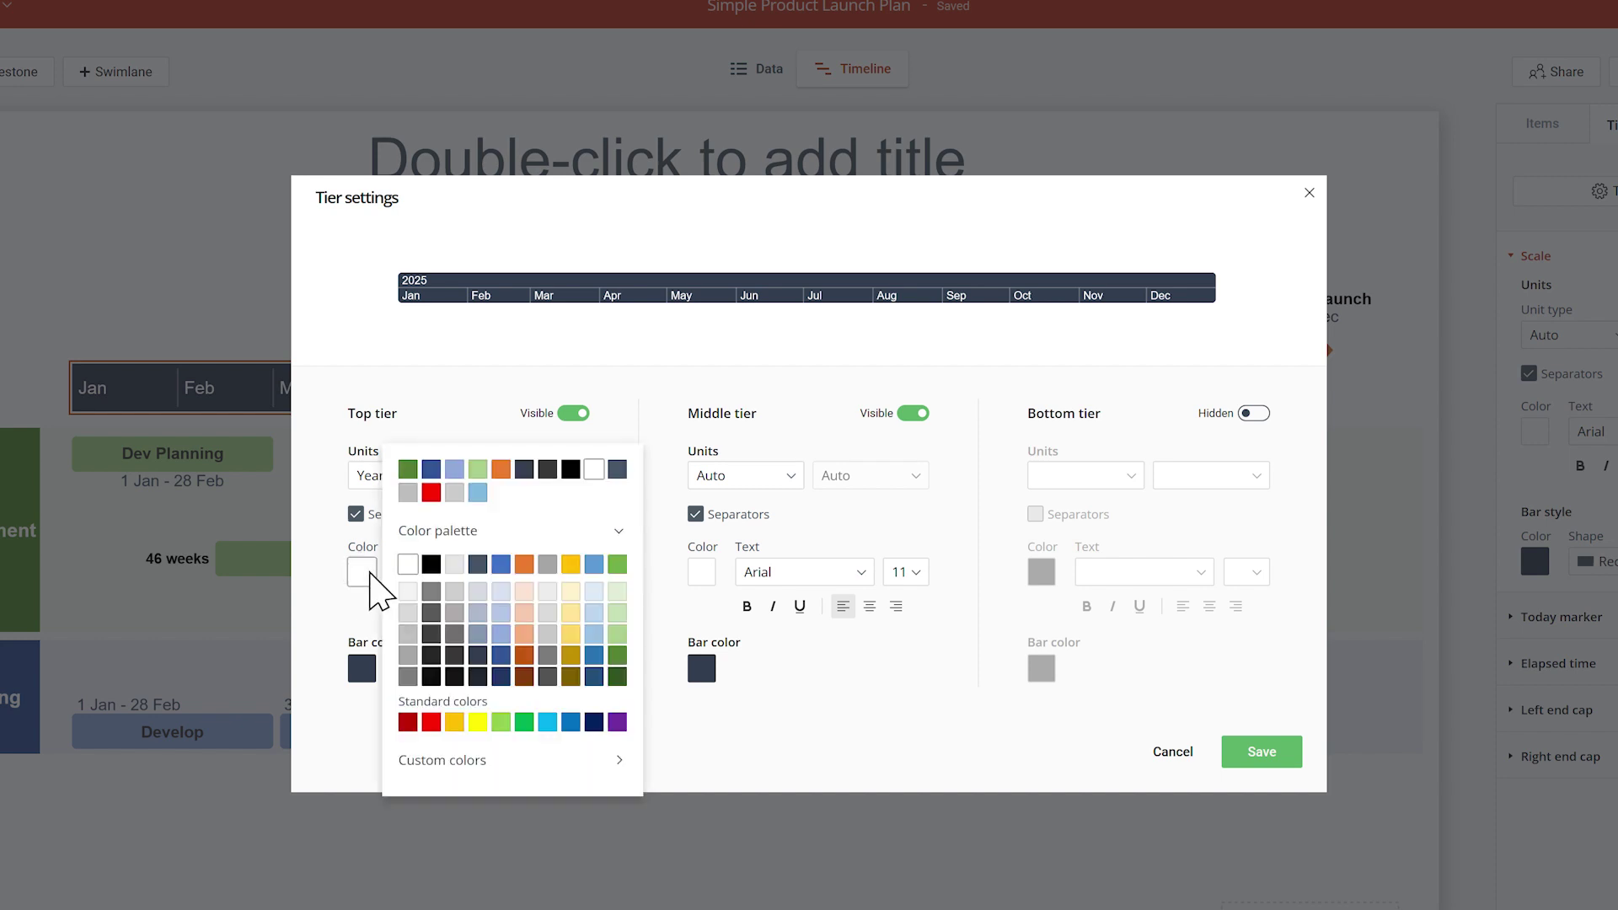
click(430, 563)
click(363, 670)
click(408, 611)
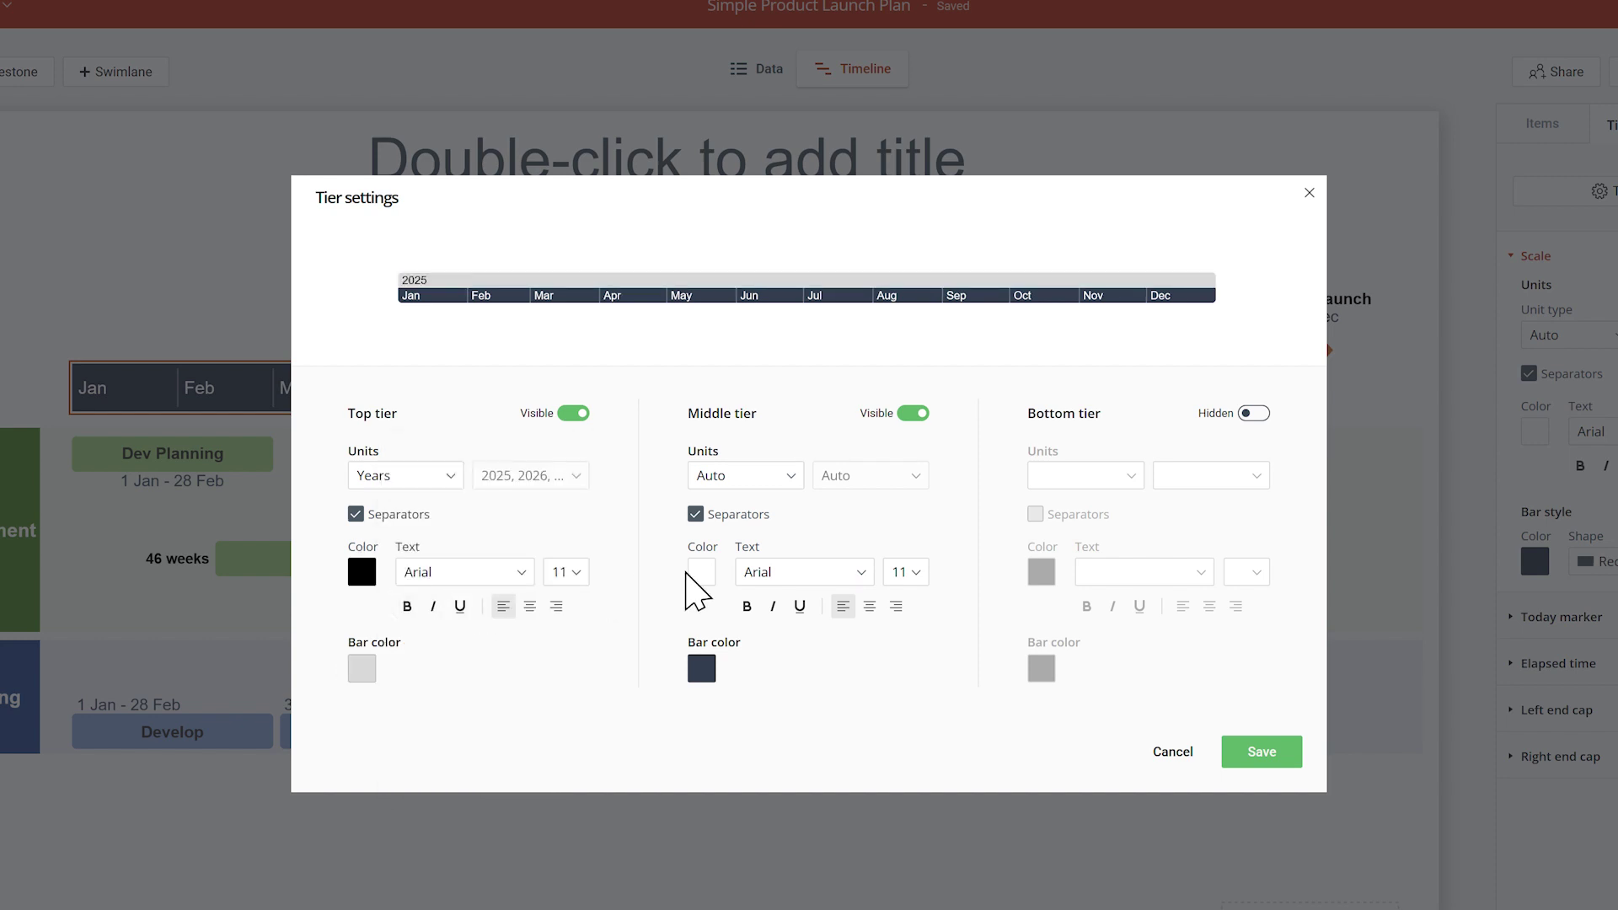
click(701, 572)
click(773, 553)
click(702, 668)
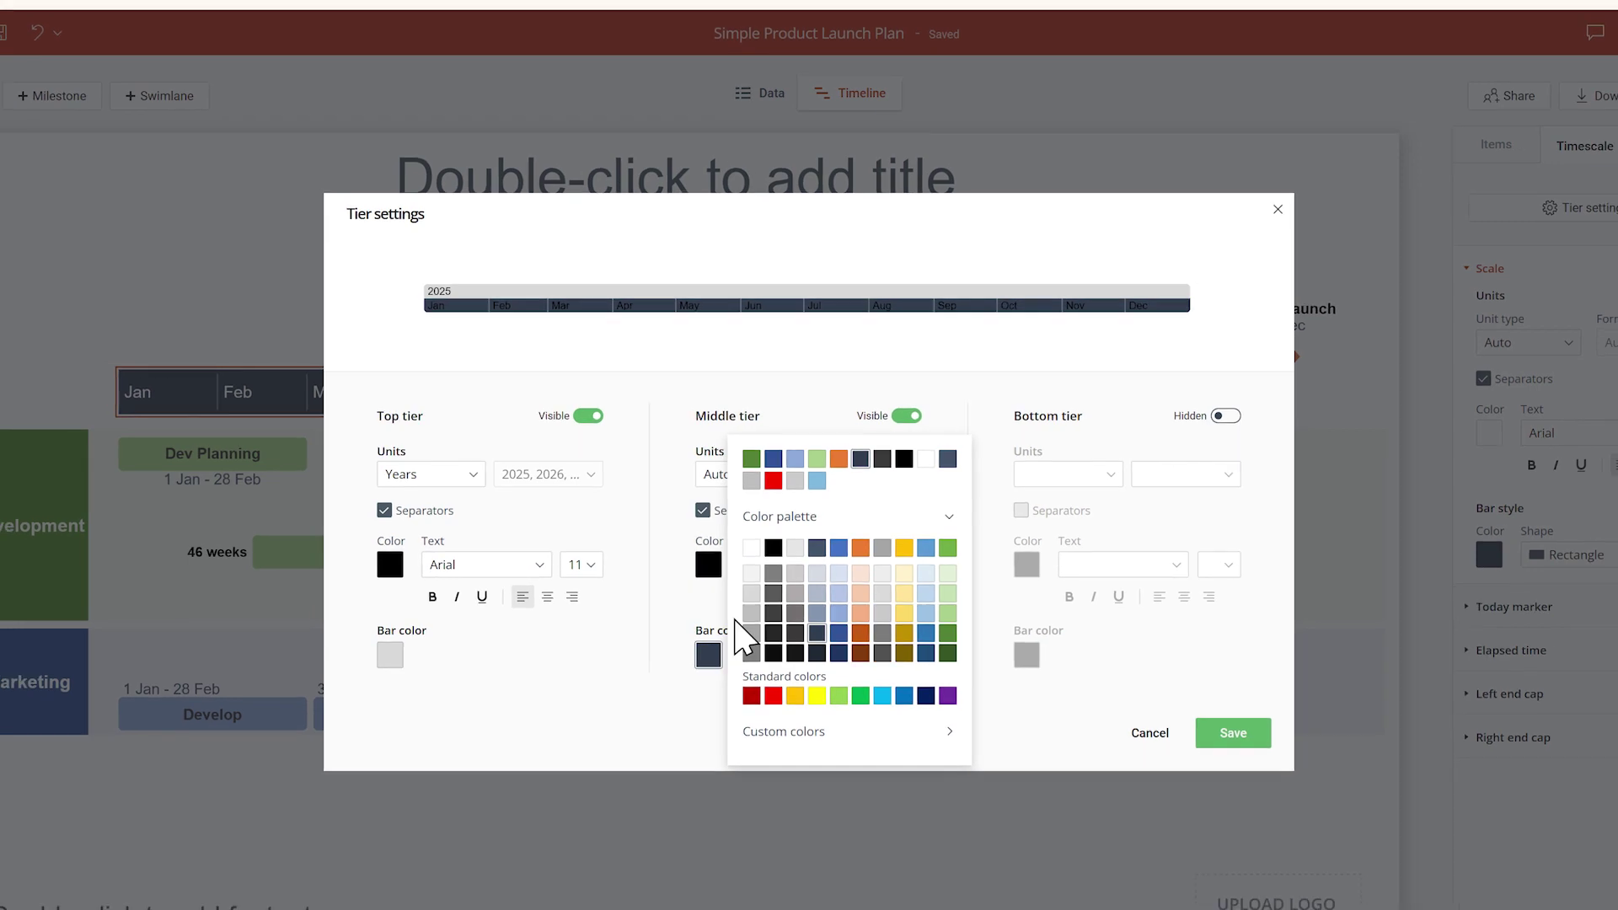
click(751, 573)
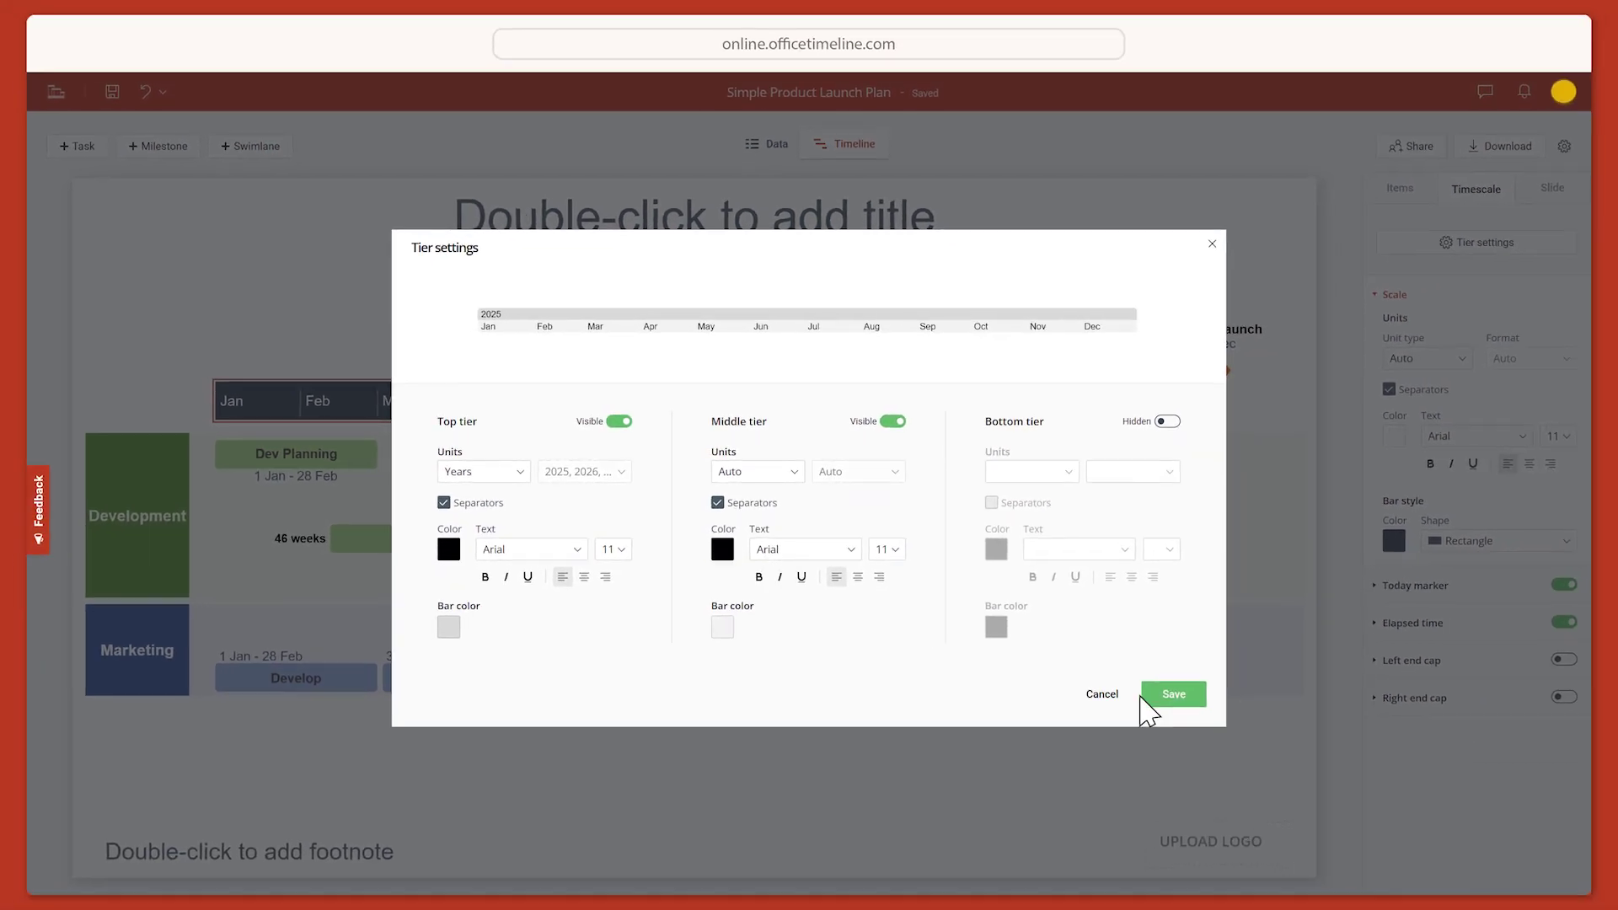
click(1152, 697)
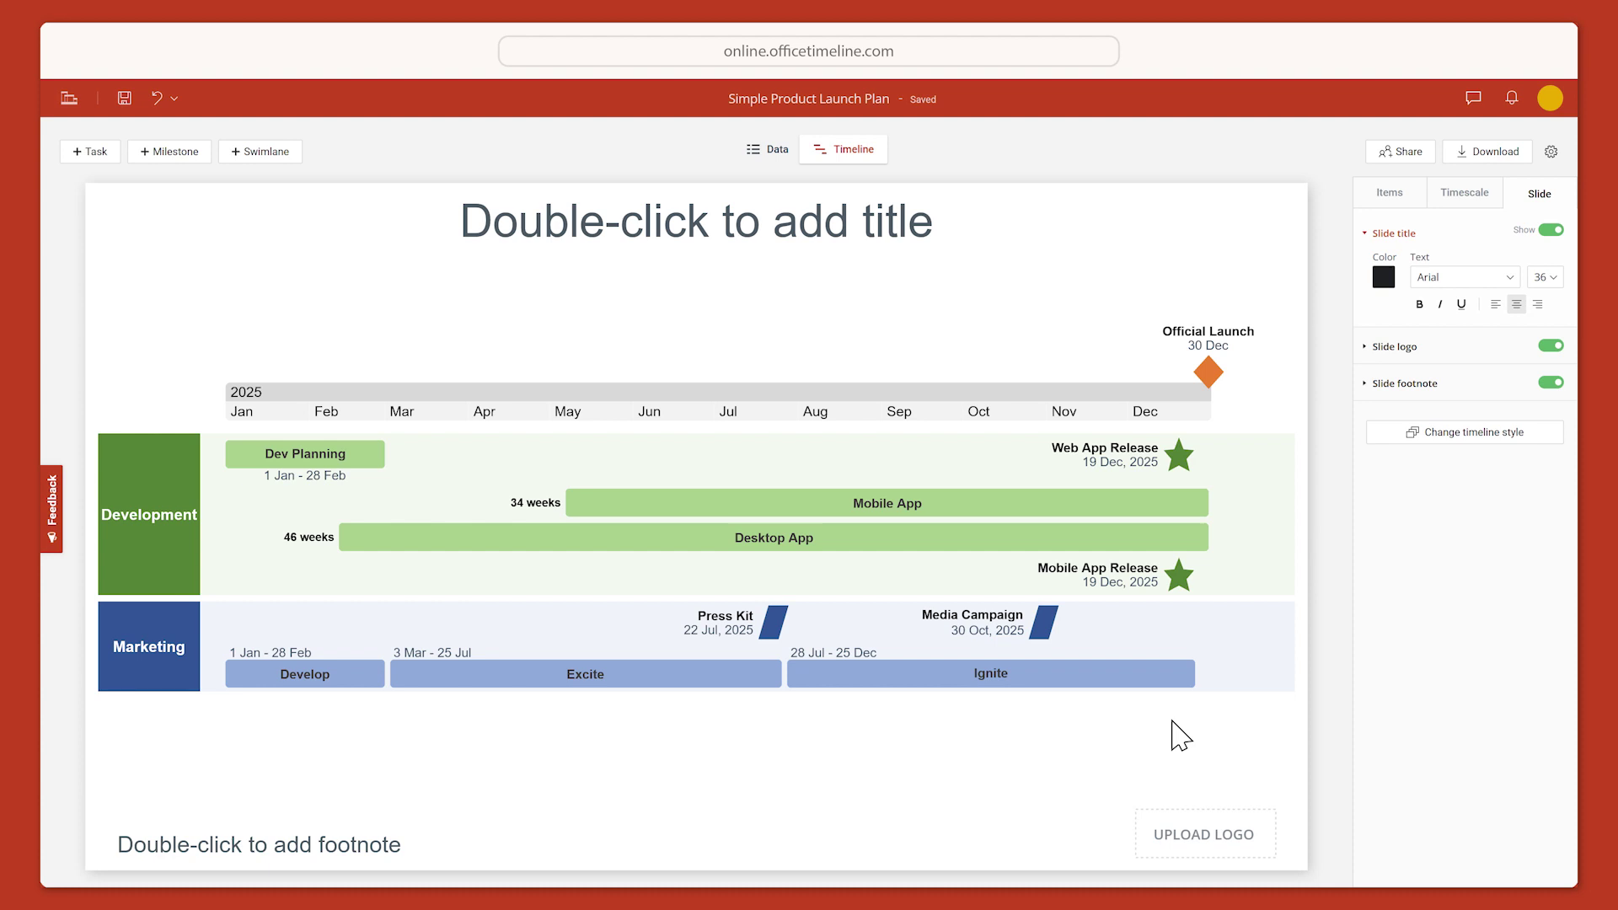
click(879, 246)
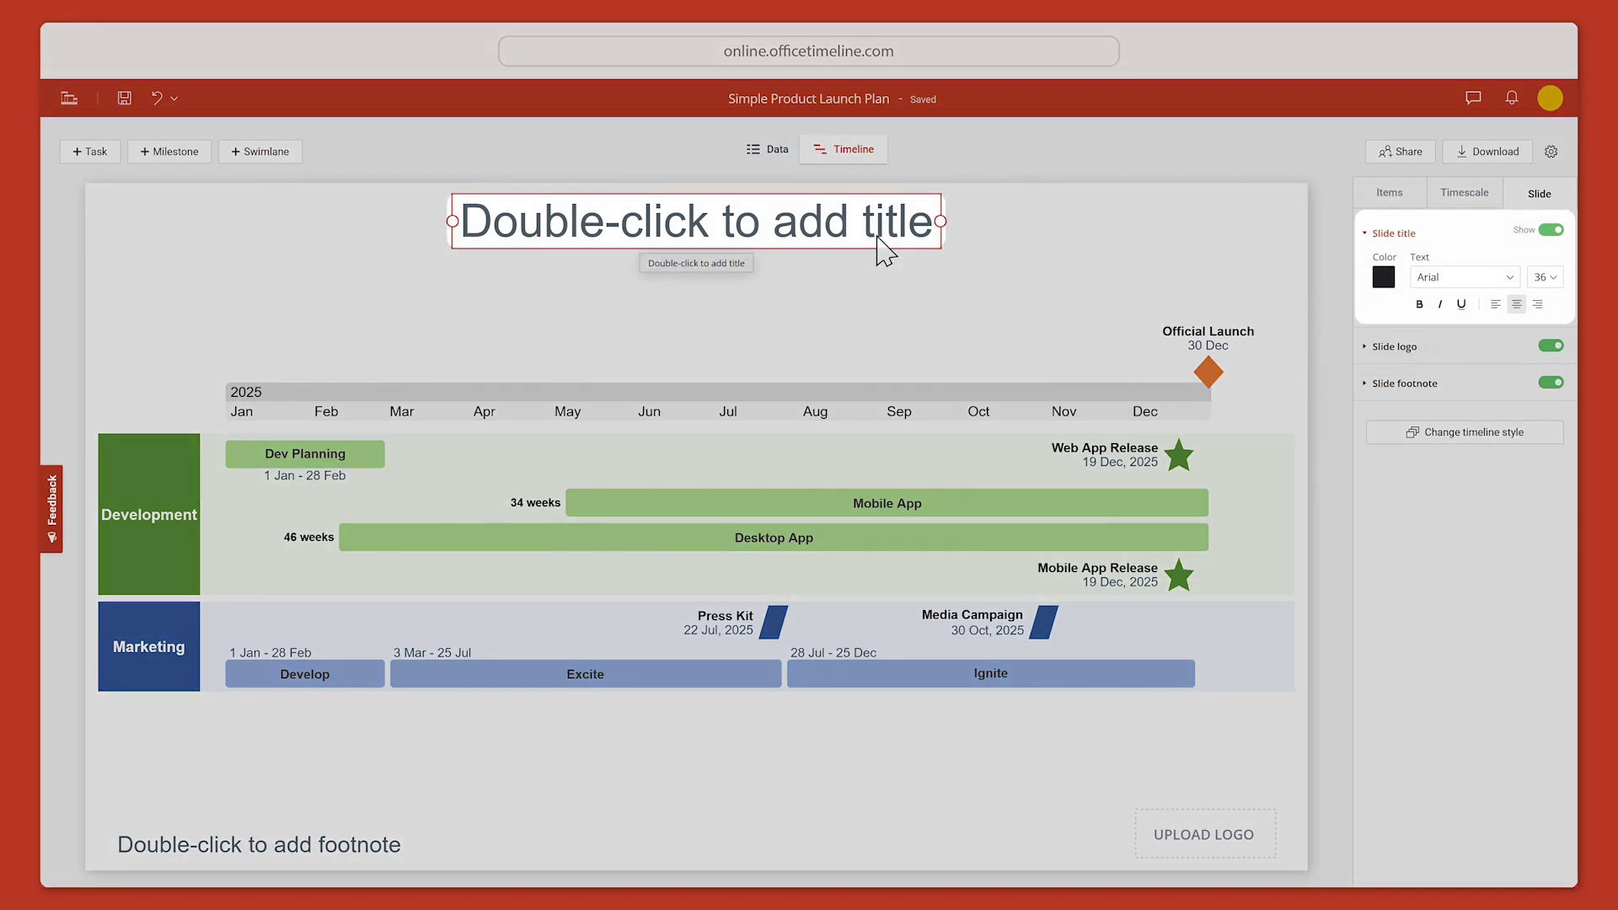
click(390, 851)
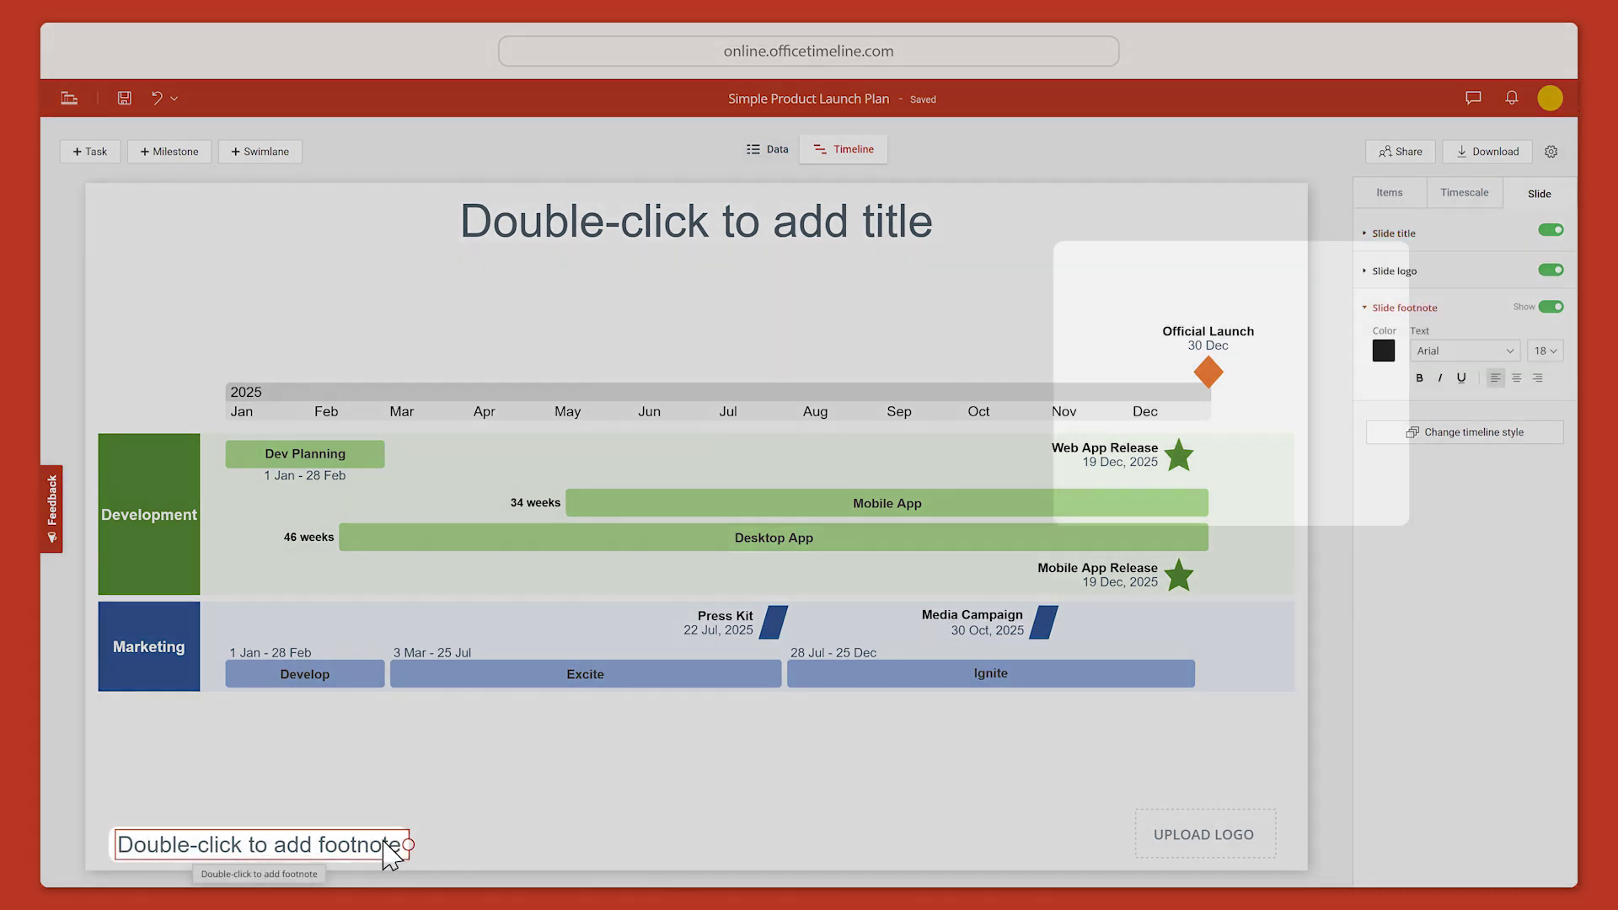
click(1167, 847)
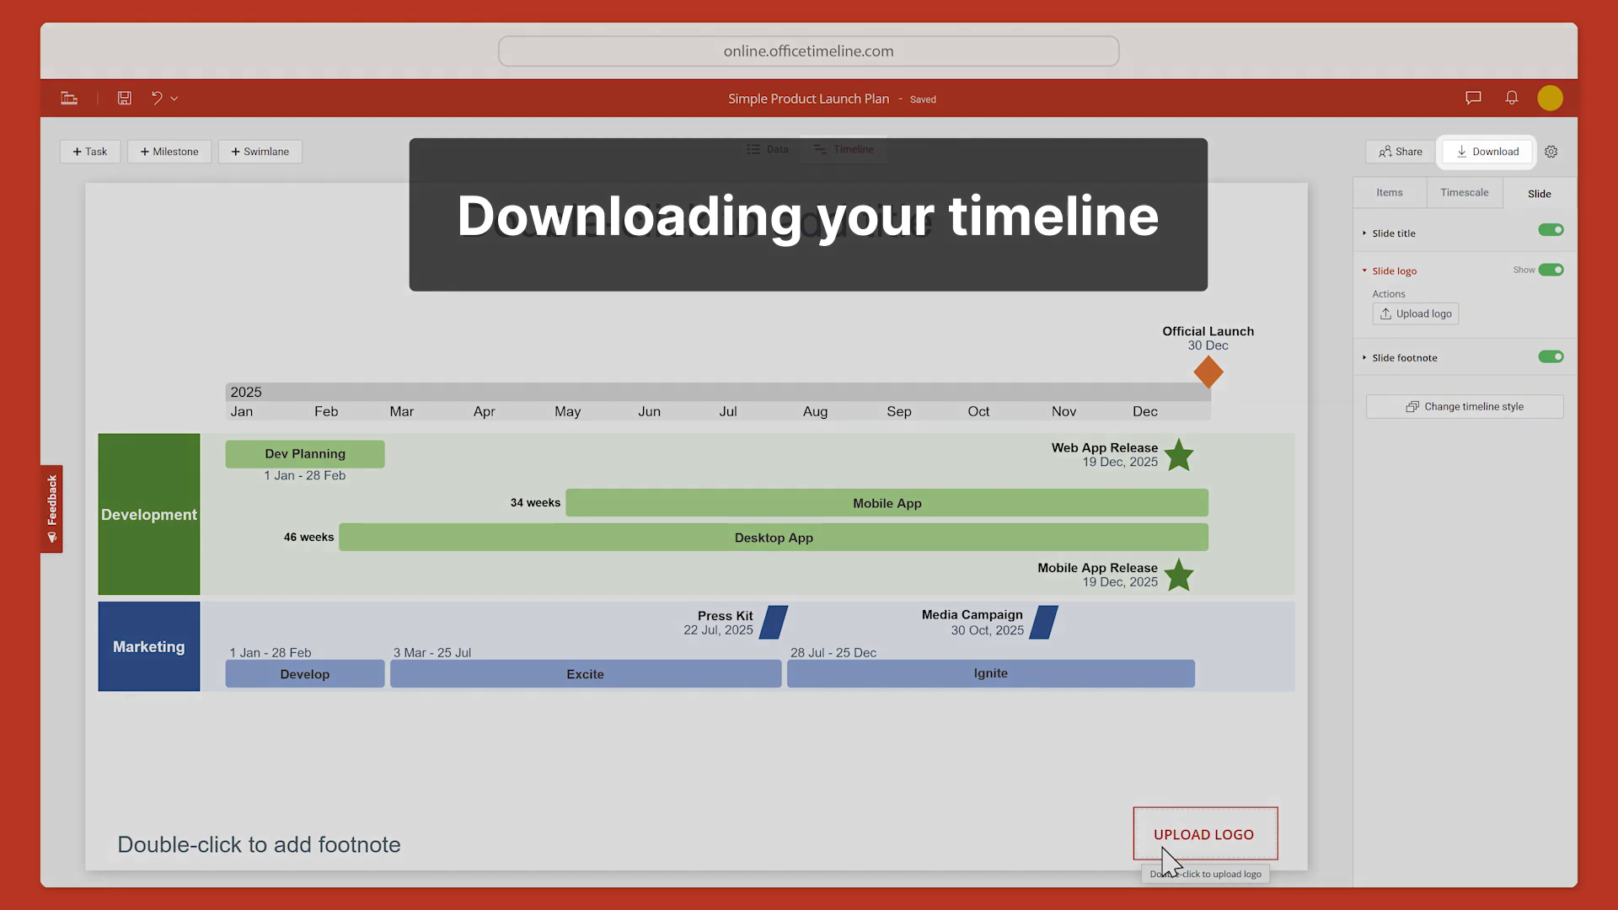
Check the download formats, then open Share on the view-only shareable link tab
click(1456, 154)
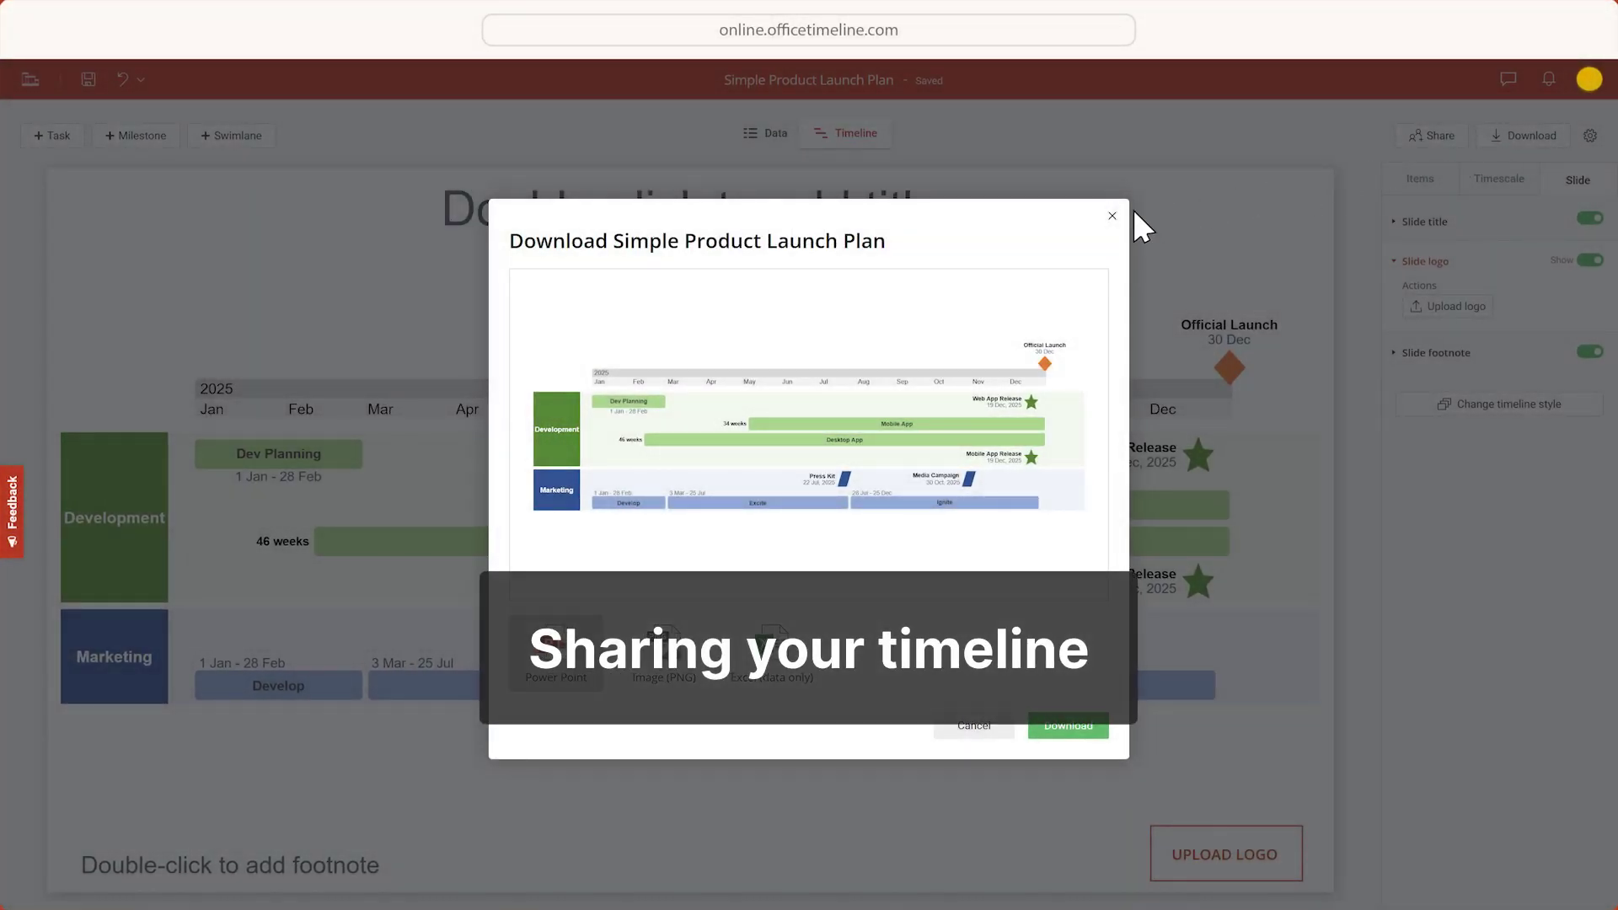
click(1113, 216)
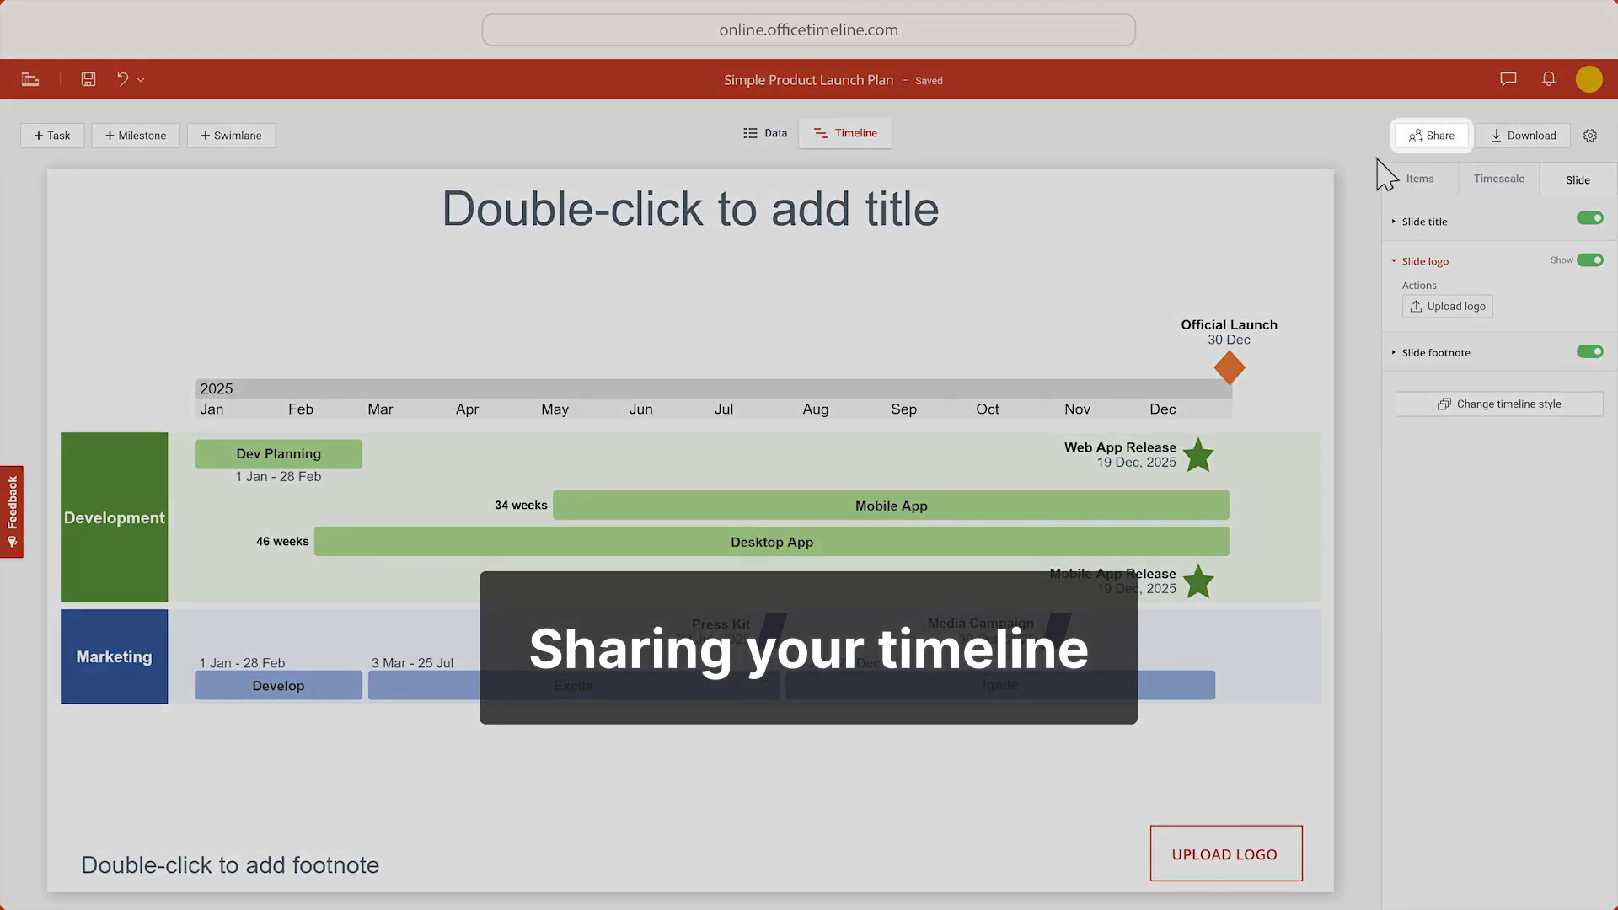
click(1453, 139)
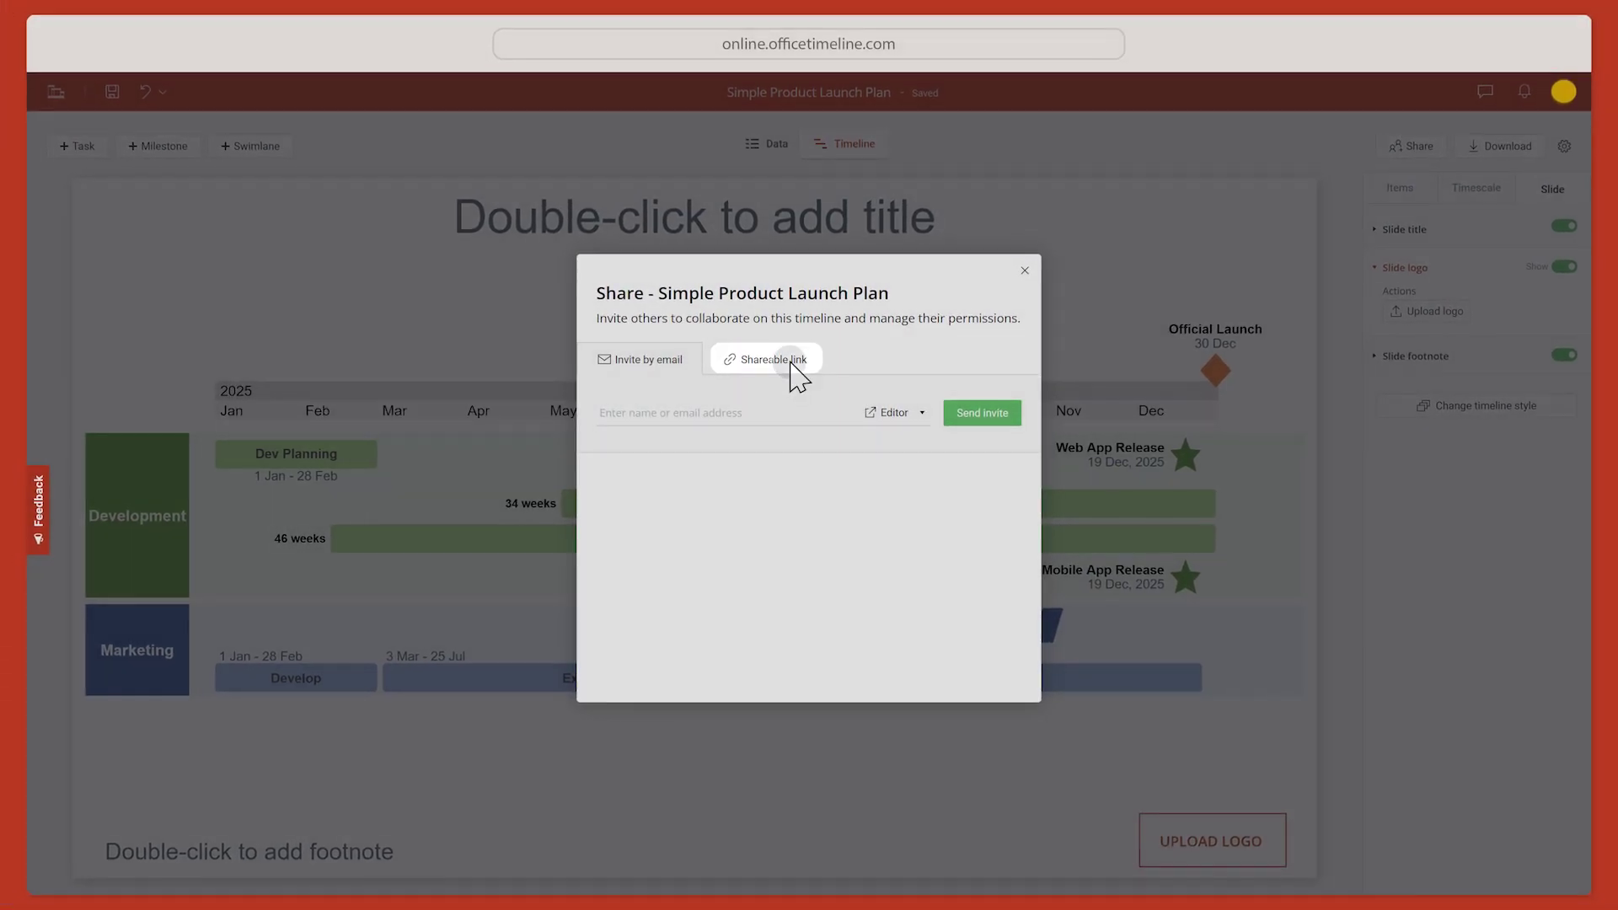
click(792, 367)
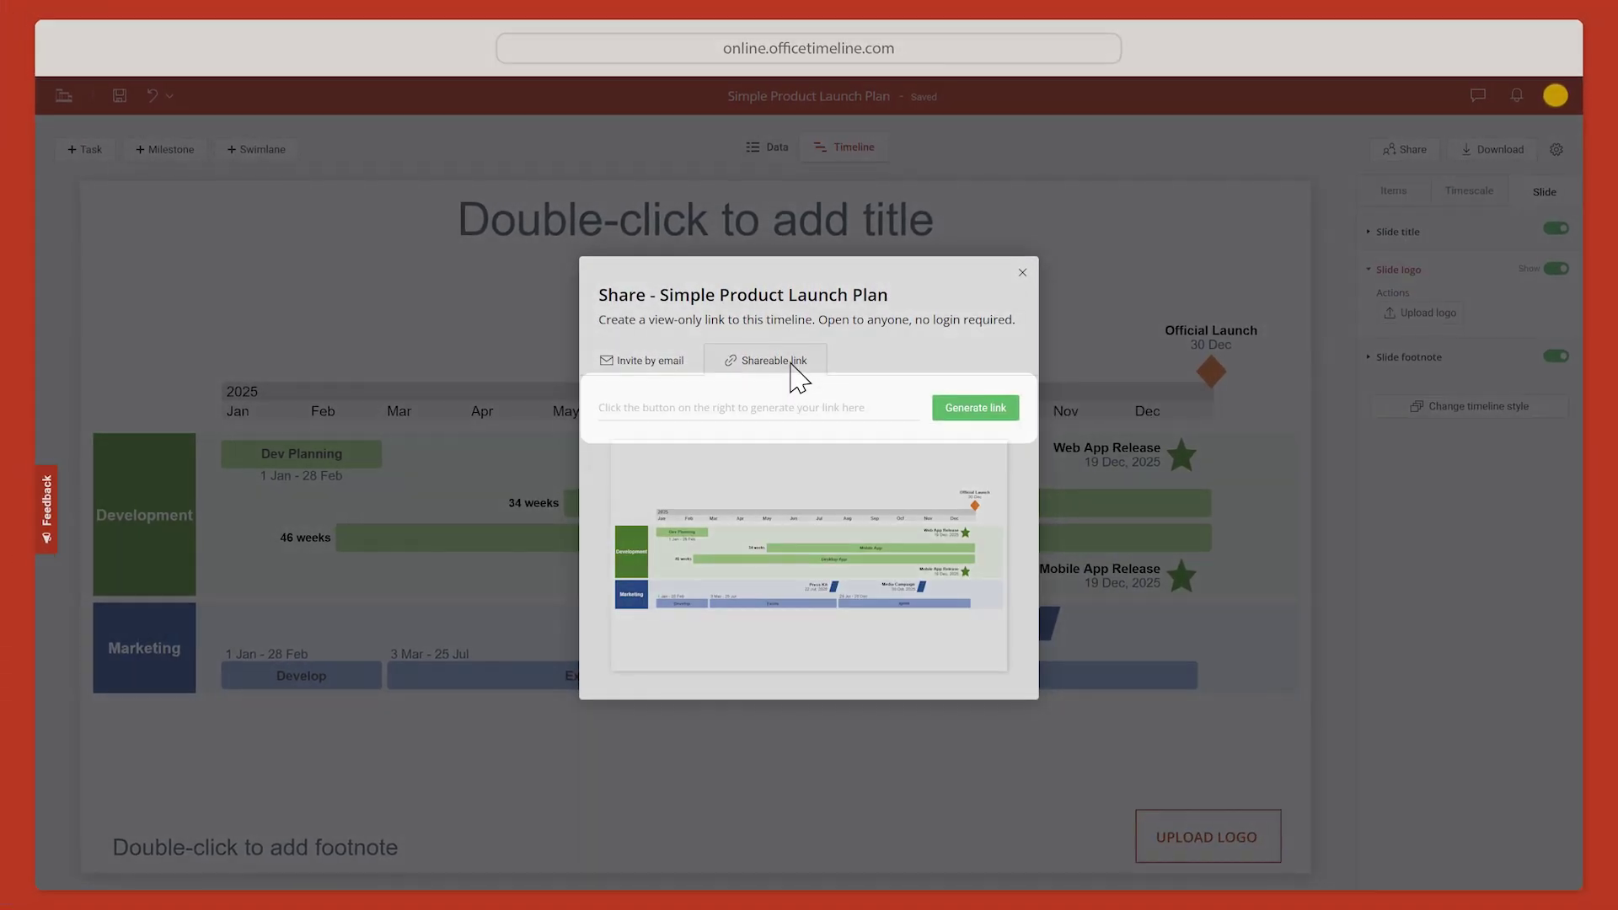